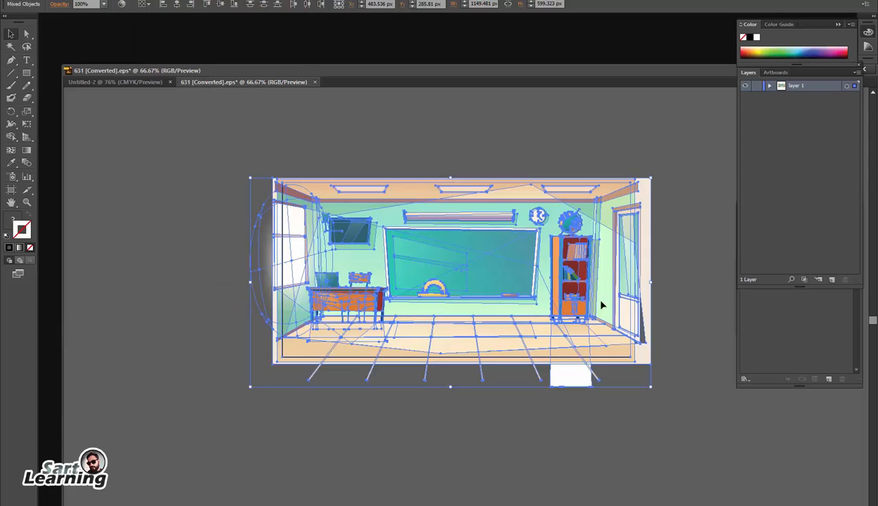
Delete the translucent light overlays, the outer backdrop rectangle and the window glow from the classroom illustration
left_click(647, 323)
left_click(522, 267)
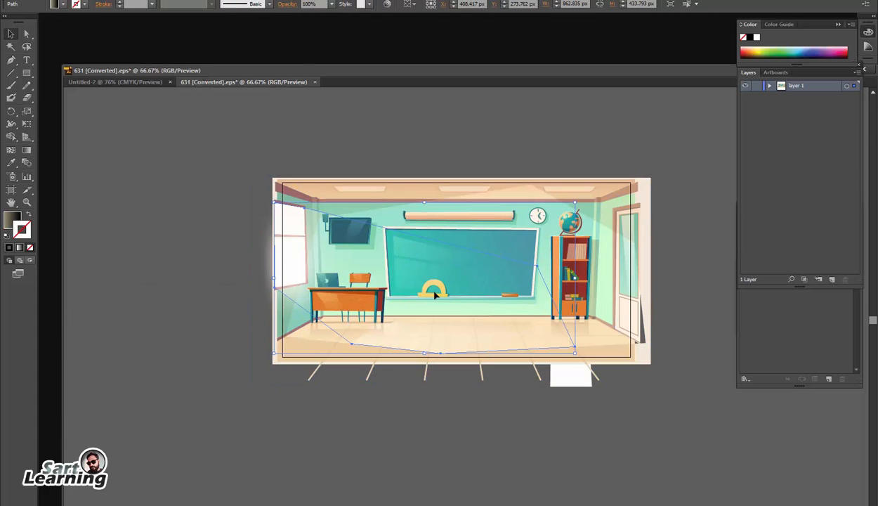
left_click(378, 265)
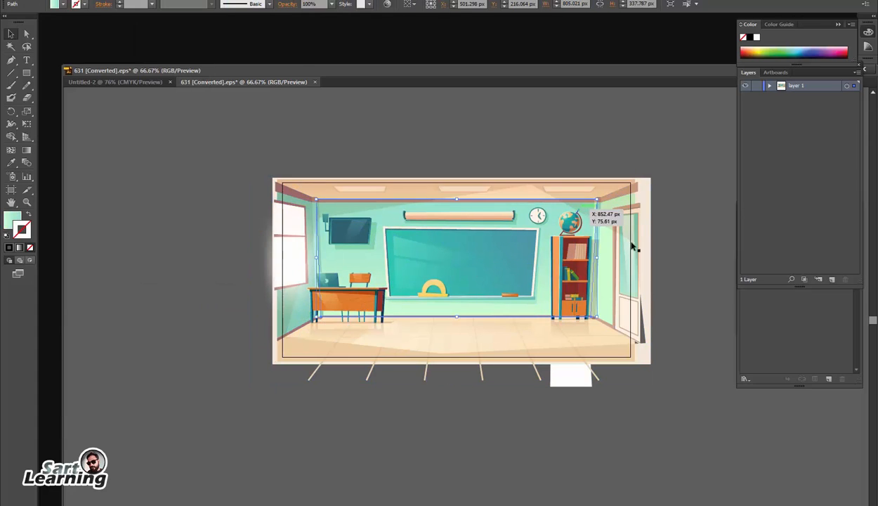
key("Delete")
key("ctrl+z")
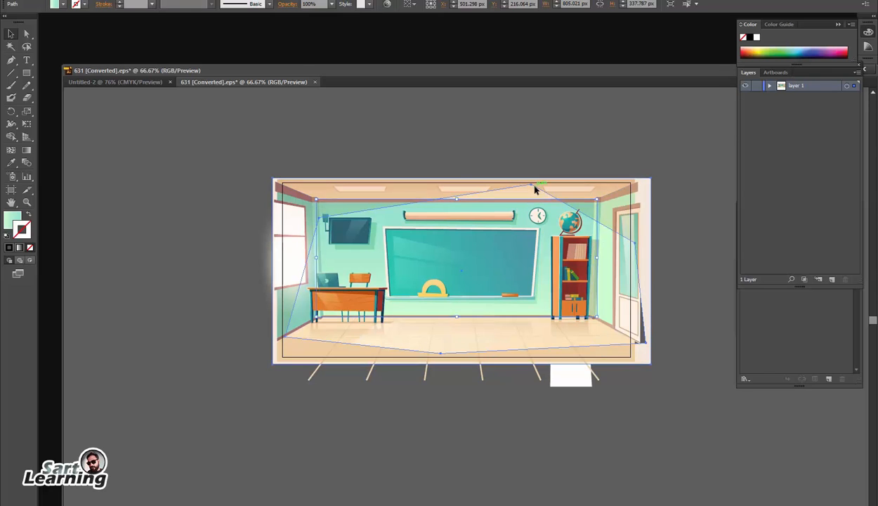
left_click(650, 225)
key("Delete")
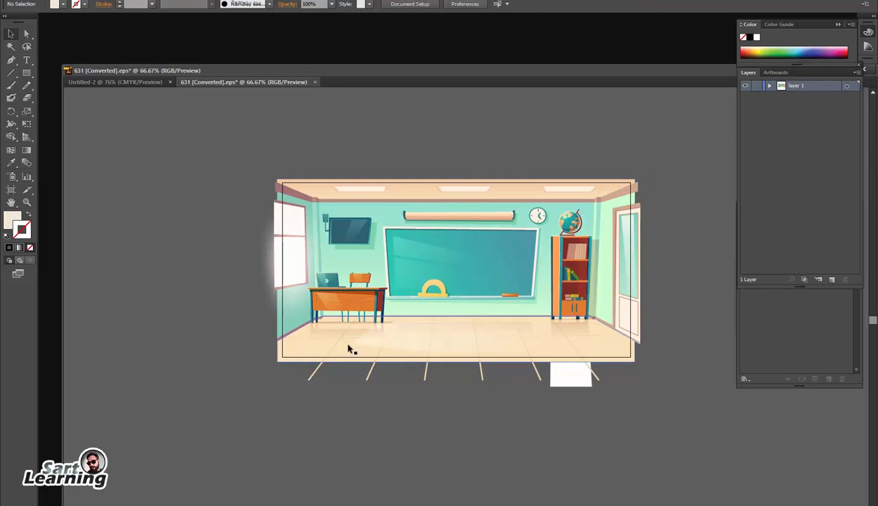
left_click(303, 281)
key("Delete")
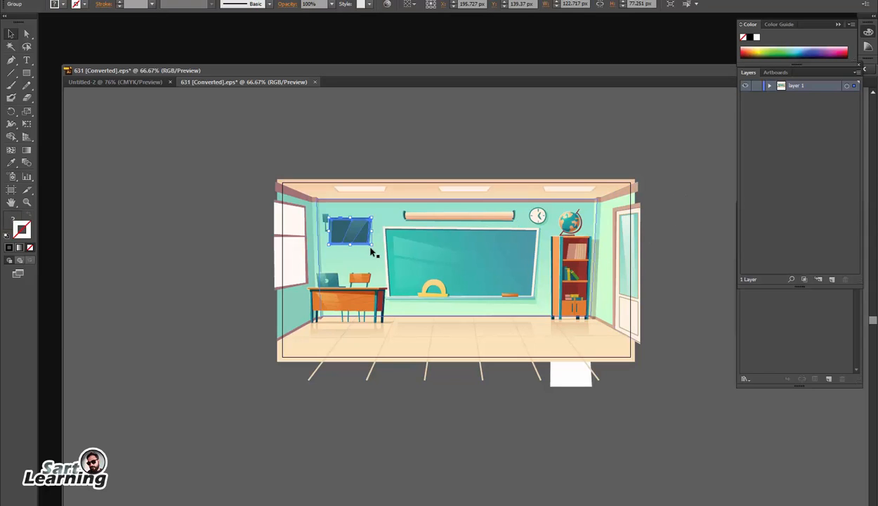
Move the bookcase group out of layer 1 onto a new layer, keeping it in place
left_click(768, 85)
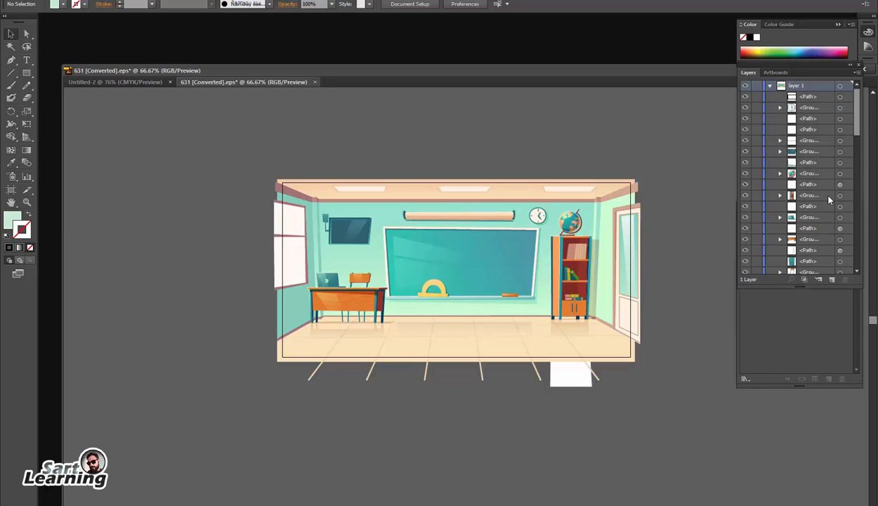
left_click(587, 252)
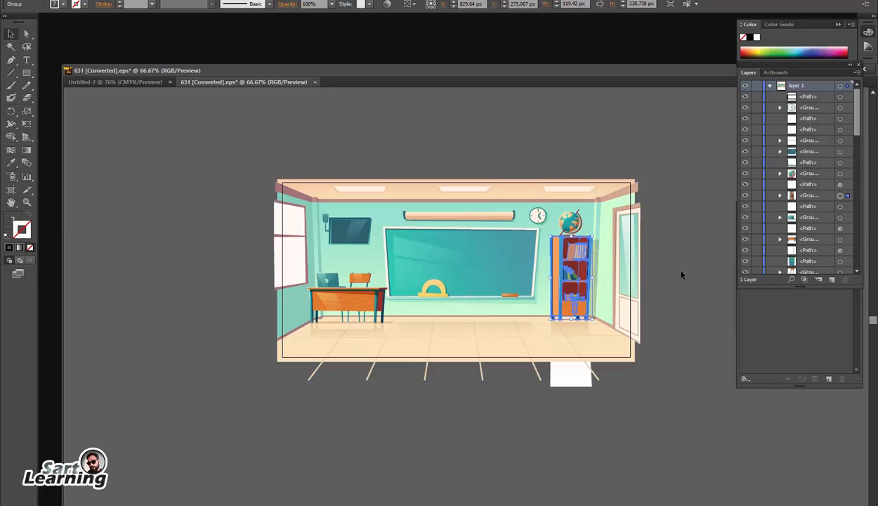
key("Delete")
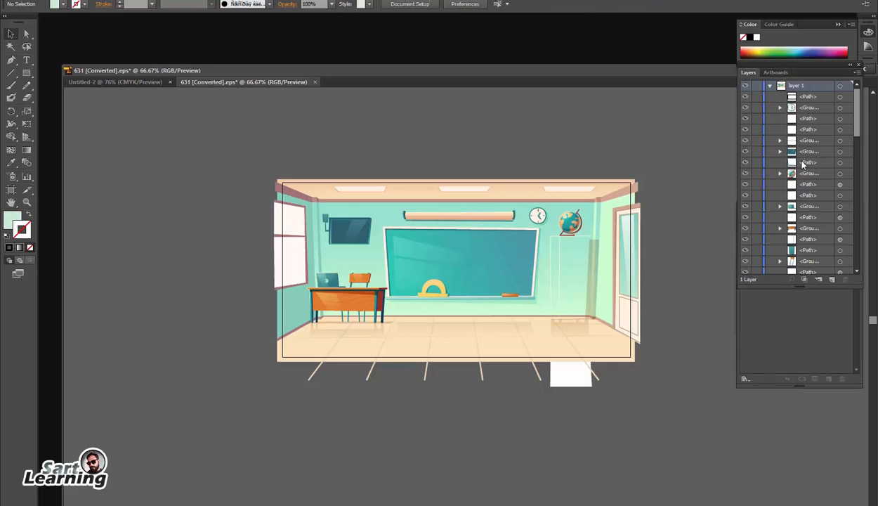
left_click(768, 86)
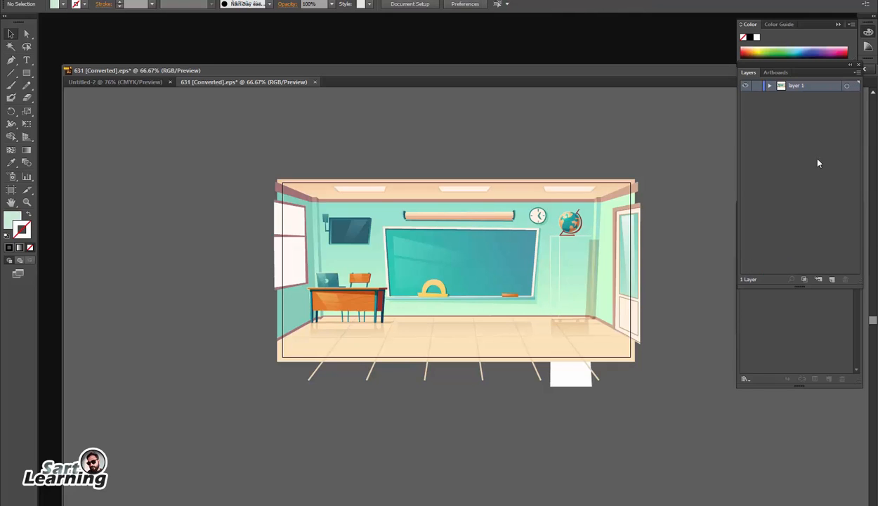
left_click(829, 279)
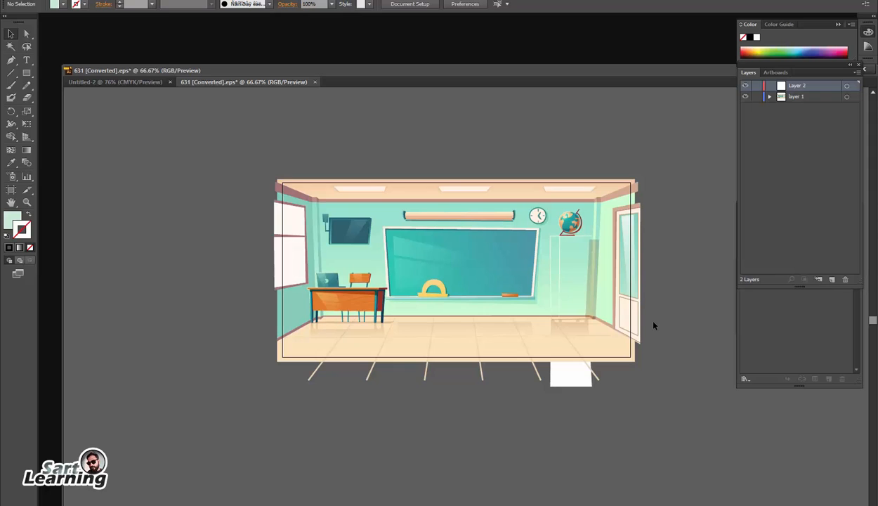
key("ctrl+f")
left_click(686, 213)
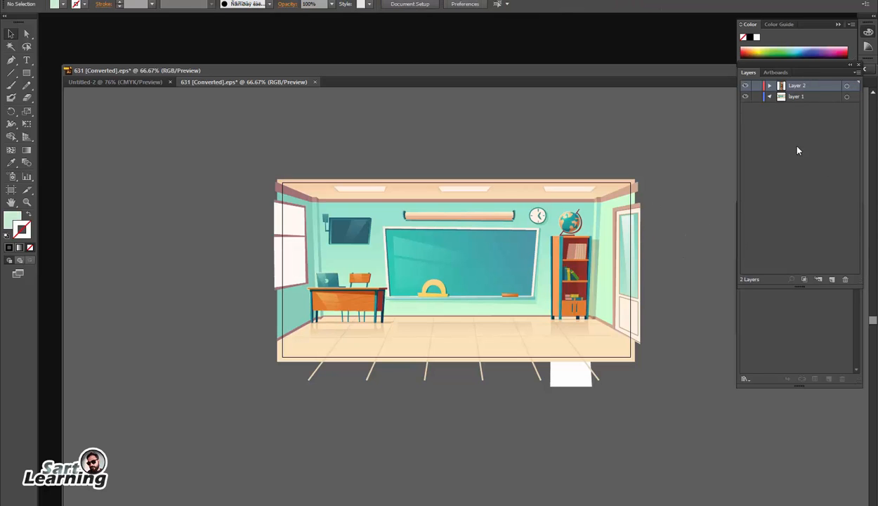
Move the globe group from layer 1 onto its own new layer directly above it, in the same position
left_click(840, 185)
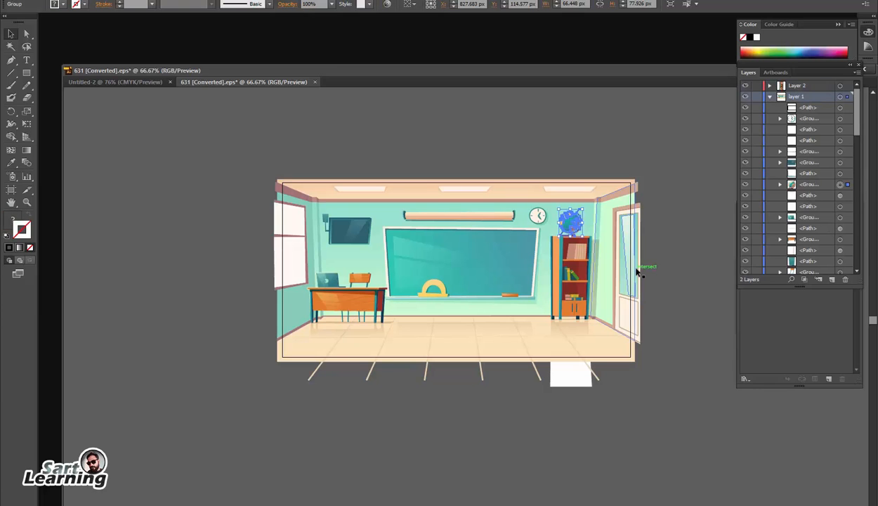
key("ctrl+x")
left_click(769, 86)
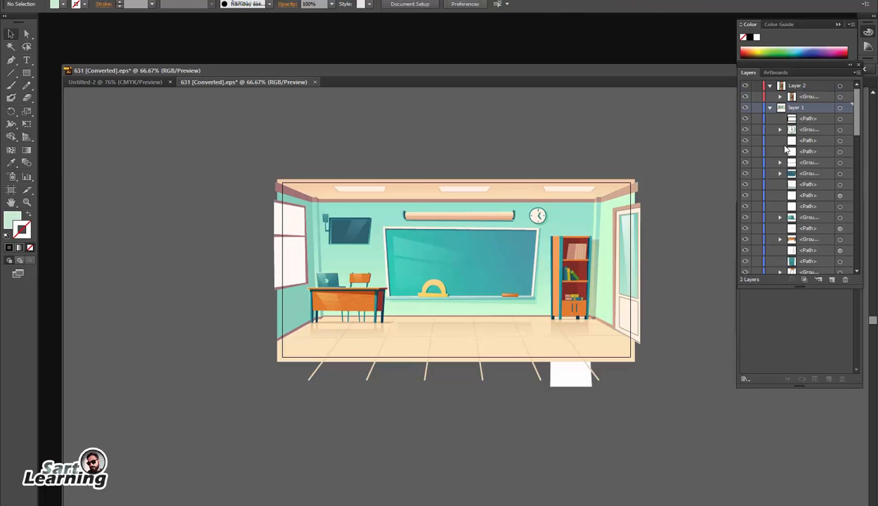
left_click(770, 85)
left_click(770, 97)
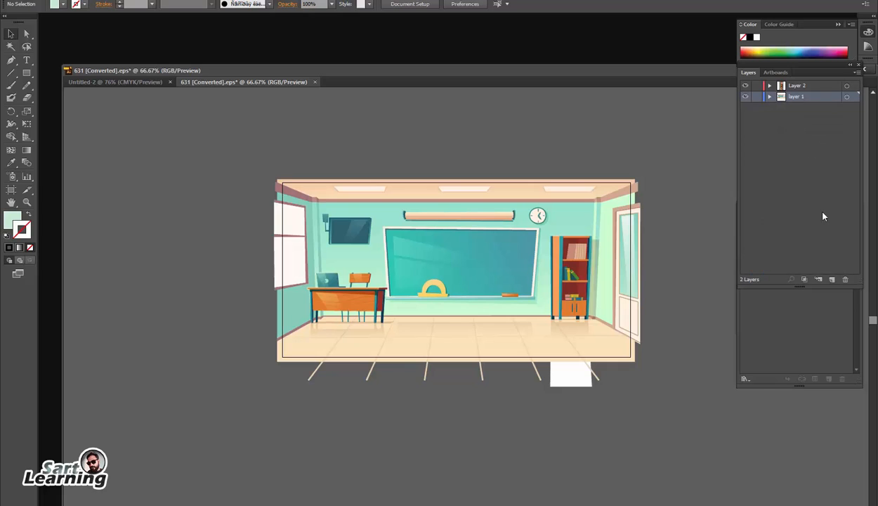
left_click(831, 282)
key("ctrl+f")
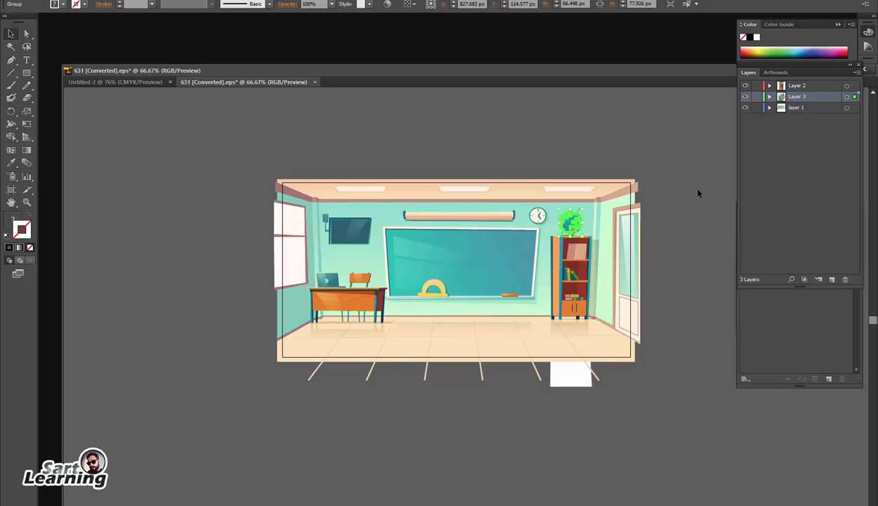
left_click(666, 269)
Move the wall-mounted TV together with its bracket from layer 1 onto a new layer, in place
left_click(769, 107)
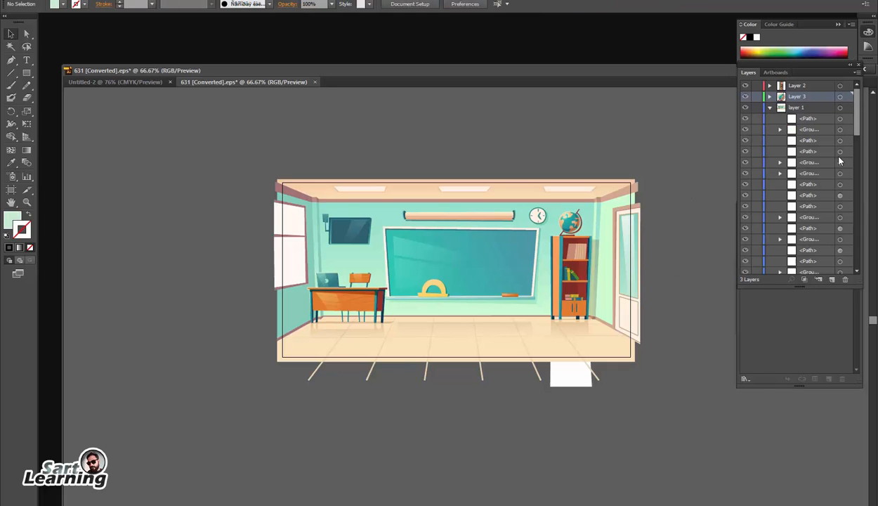
left_click(840, 173)
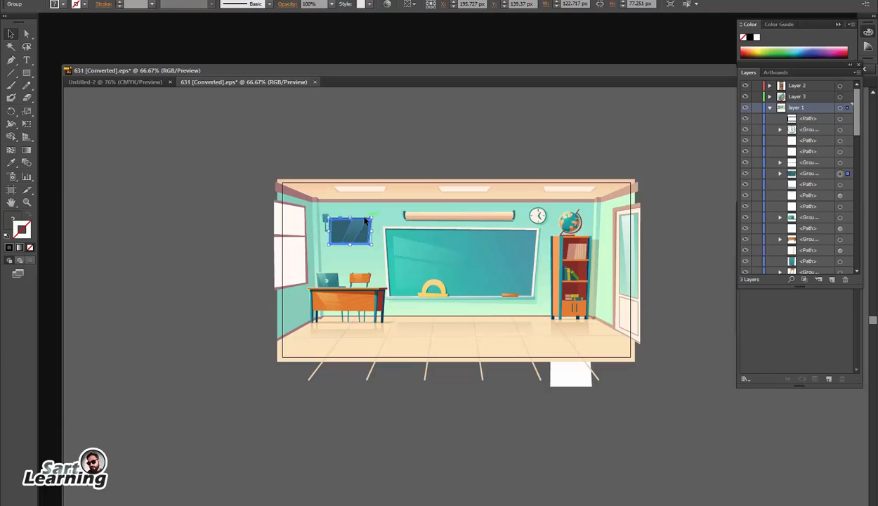
left_click(329, 218, "shift")
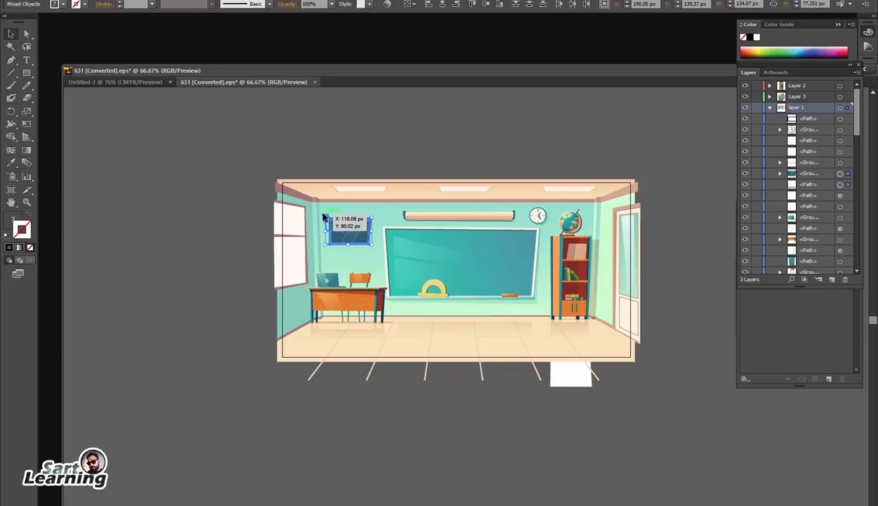
left_click(325, 217, "shift")
key("Delete")
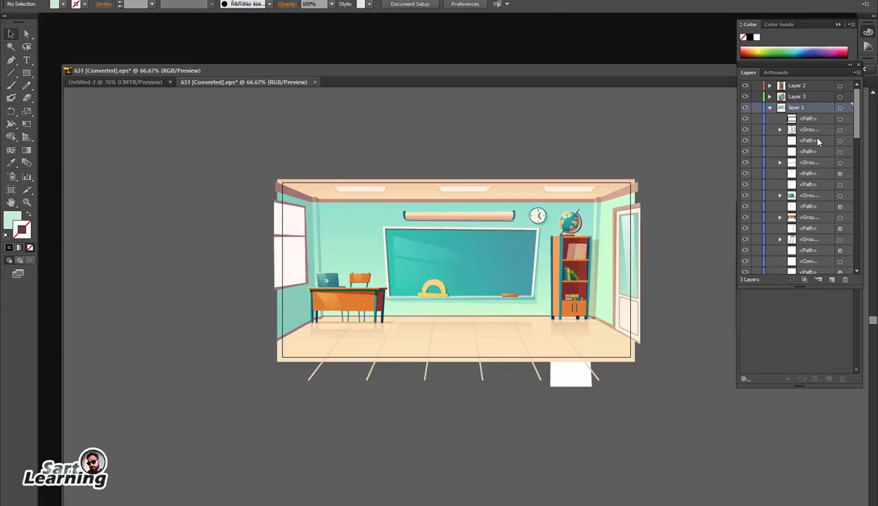
left_click(832, 280)
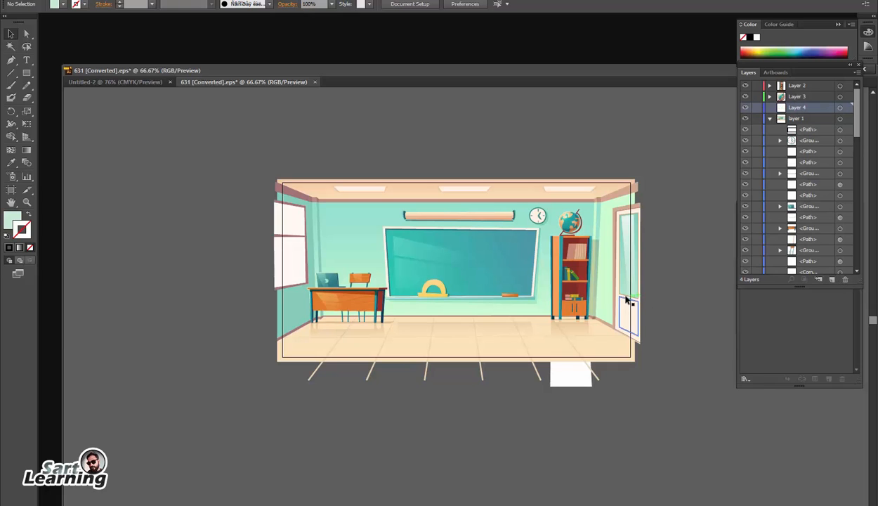
key("ctrl+f")
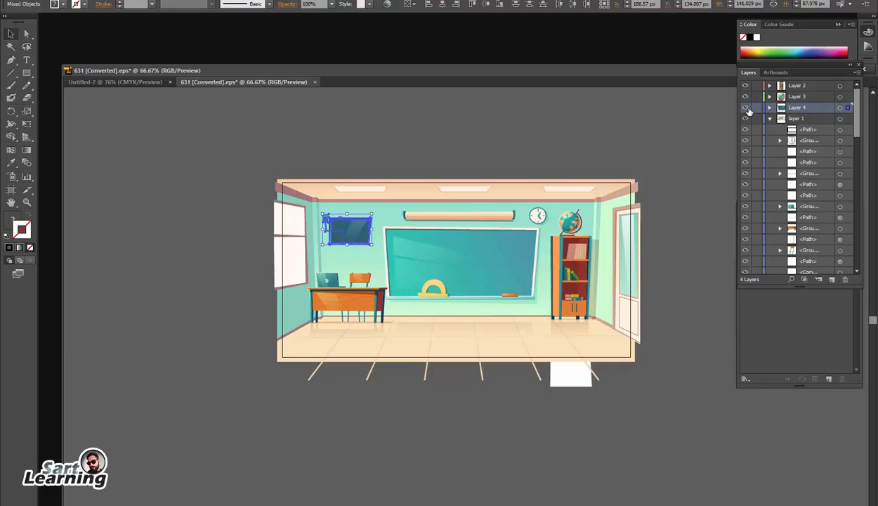
Hide Layers 2, 3 and 4, and move the desk group from layer 1 onto a new layer
left_click_drag(746, 108, 747, 87)
left_click(486, 219)
left_click(840, 229)
key("ctrl+x")
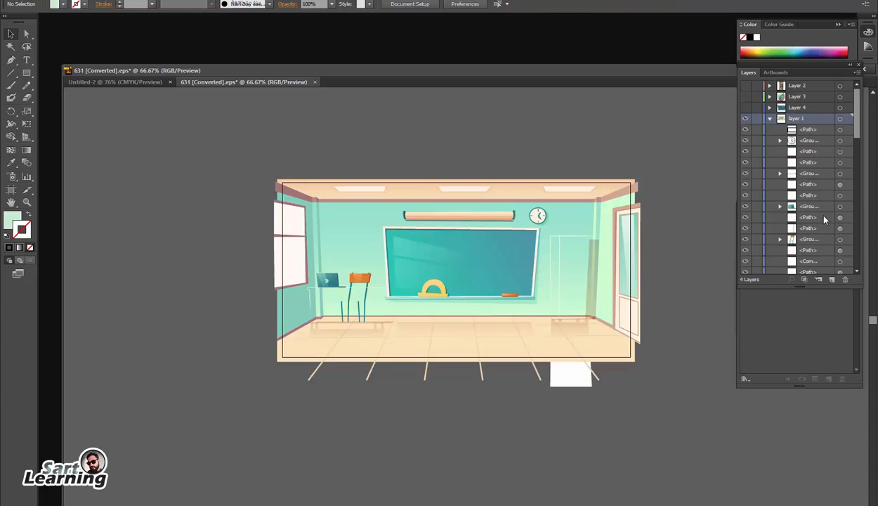
left_click(833, 280)
key("ctrl+f")
Move the chair and its legs from layer 1 onto the desk's layer, Layer 5, in place
left_click(360, 279)
left_click(328, 280, "shift")
key("ctrl+shift+a")
left_click(359, 281)
left_click(371, 302, "shift")
key("ctrl+x")
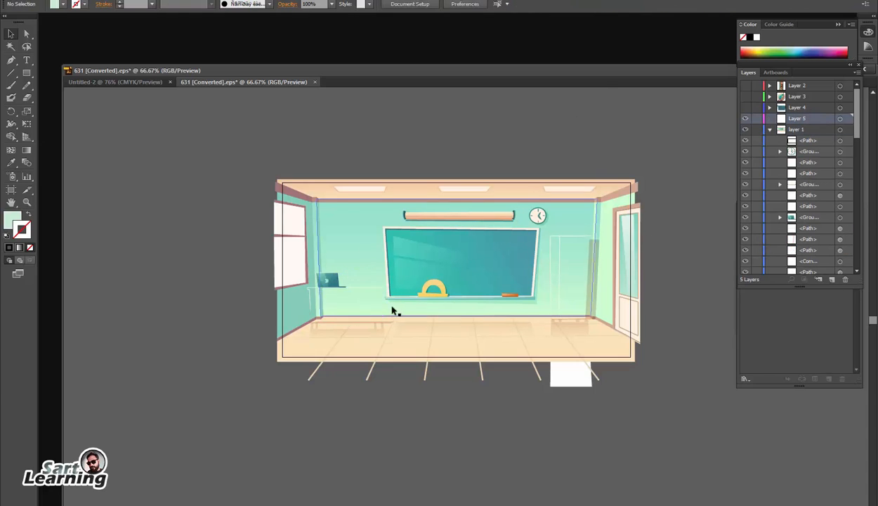
key("ctrl+f")
Move the laptop from layer 1 onto a separate new layer, keeping its position
left_click(328, 280)
key("ctrl+x")
left_click(833, 279)
key("ctrl+f")
Move the wall clock onto its own new layer and hide Layers 5, 6 and 7
left_click(437, 293)
left_click(538, 217)
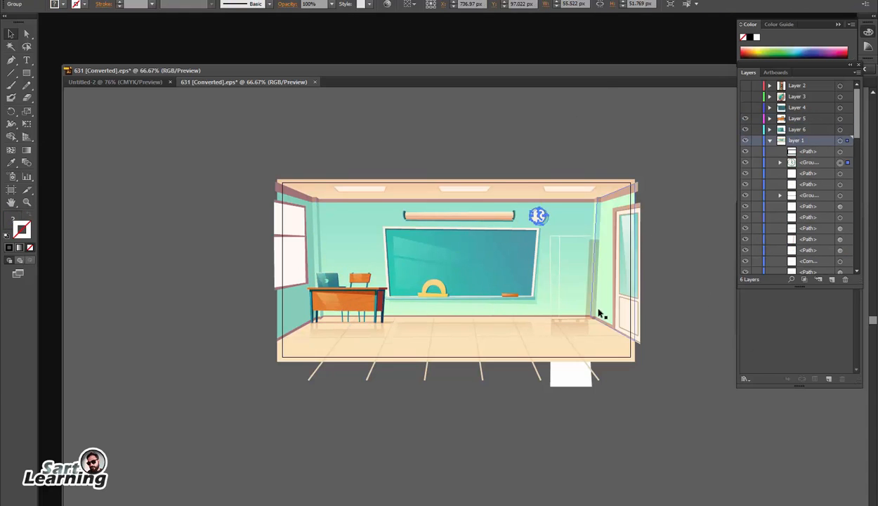
key("ctrl+x")
left_click(833, 280)
key("ctrl+f")
left_click_drag(746, 141, 745, 118)
Move the chalkboard group from layer 1 onto a new layer in place and hide that layer
left_click(460, 260)
key("ctrl+x")
left_click(833, 279)
key("ctrl+f")
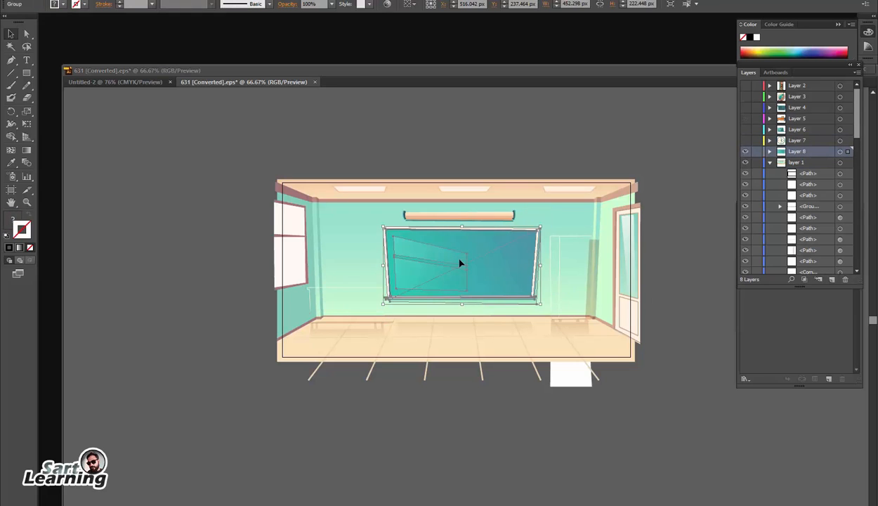
key("ctrl+shift+a")
left_click(746, 152)
Move the yellow protractor from layer 1 onto its own new layer, in place
scroll(444, 300, "up", 7)
left_click(464, 222)
key("ctrl+x")
left_click(832, 280)
key("ctrl+f")
Move the small brown eraser onto a new layer and the rolled-up projector screen onto another one above Layer 9
left_click(614, 237)
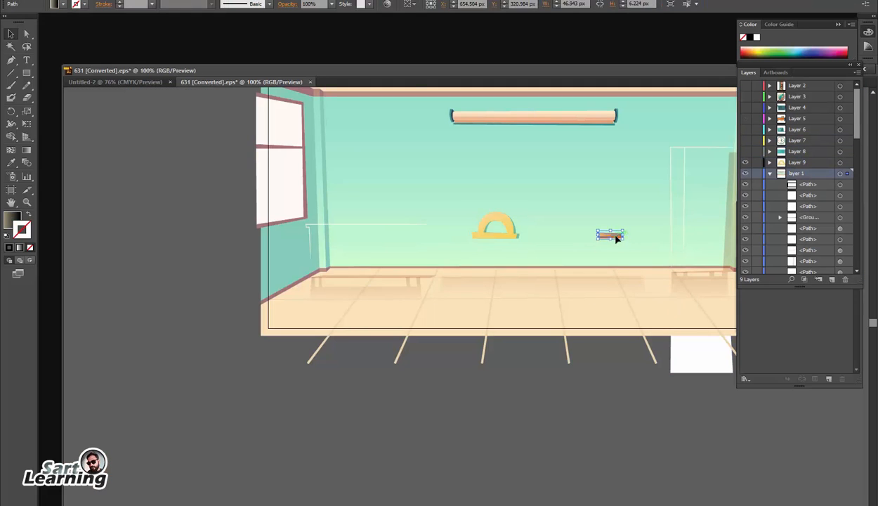
left_click(832, 279)
left_click(534, 116)
key("ctrl+x")
left_click(812, 162)
left_click(832, 280)
key("ctrl+f")
left_click(685, 181)
key("ctrl+shift+a")
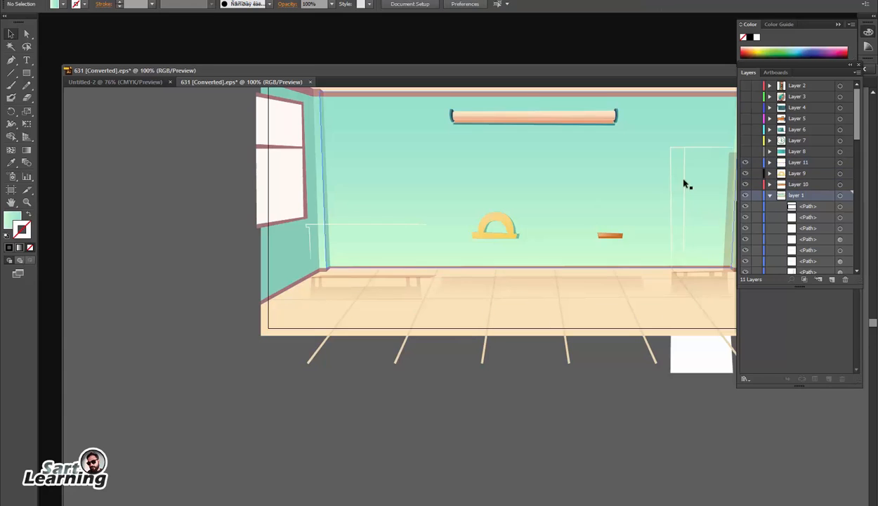
Hide Layers 9, 10 and 11, and delete the white rectangle below the classroom floor
left_click_drag(685, 181, 645, 223)
left_click(456, 260)
left_click(746, 174)
left_click_drag(746, 162, 746, 184)
scroll(615, 304, "down", 2)
left_click(770, 195)
left_click(638, 348)
key("Delete")
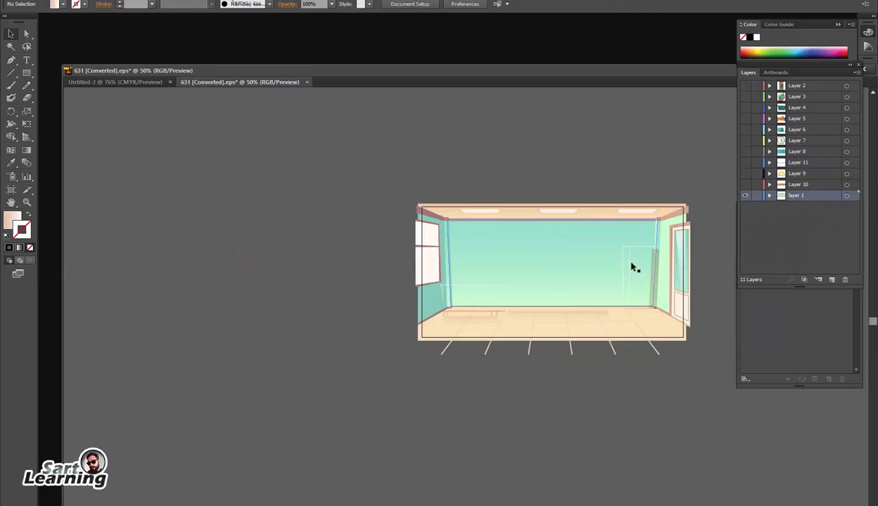
Delete the leftover outlines and shadows of the bookcase and desk from the room background
left_click(631, 266)
left_click(472, 292)
key("Delete")
left_click(475, 313)
key("Delete")
left_click(770, 196)
left_click(770, 162)
Group all the remaining room background artwork on layer 1
left_click_drag(709, 242, 665, 286)
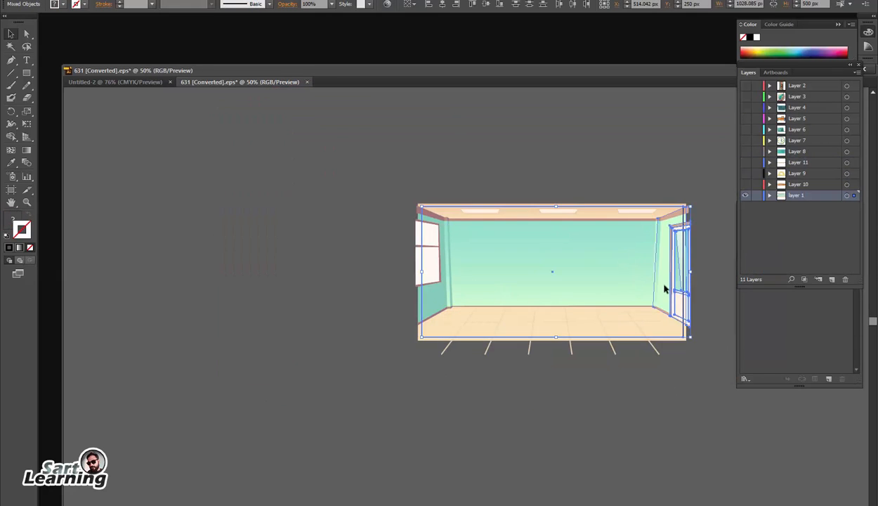
left_click(667, 211, "shift")
left_click(655, 233, "shift")
left_click(662, 251, "shift")
key("ctrl+a")
key("ctrl+g")
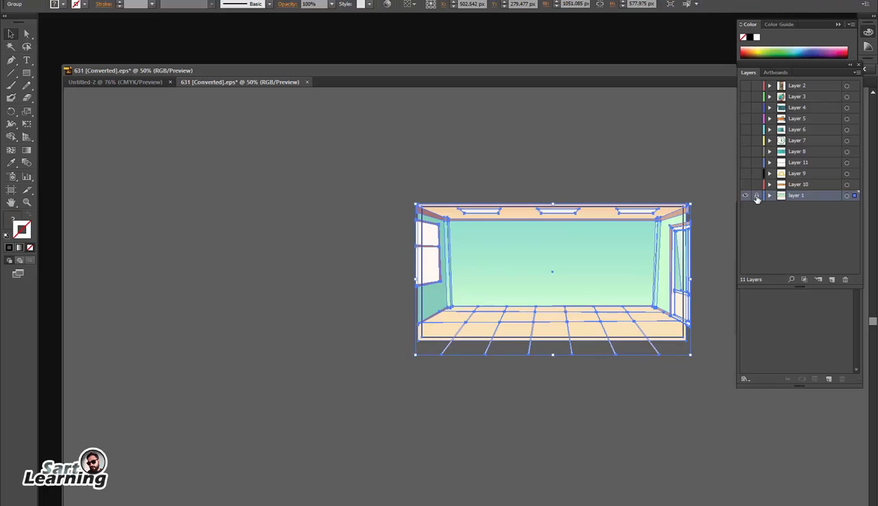
Make all the hidden object layers, Layer 2 through Layer 11, visible again
left_click(757, 196)
left_click(758, 196)
left_click_drag(746, 184, 746, 86)
left_click_drag(650, 324, 581, 331)
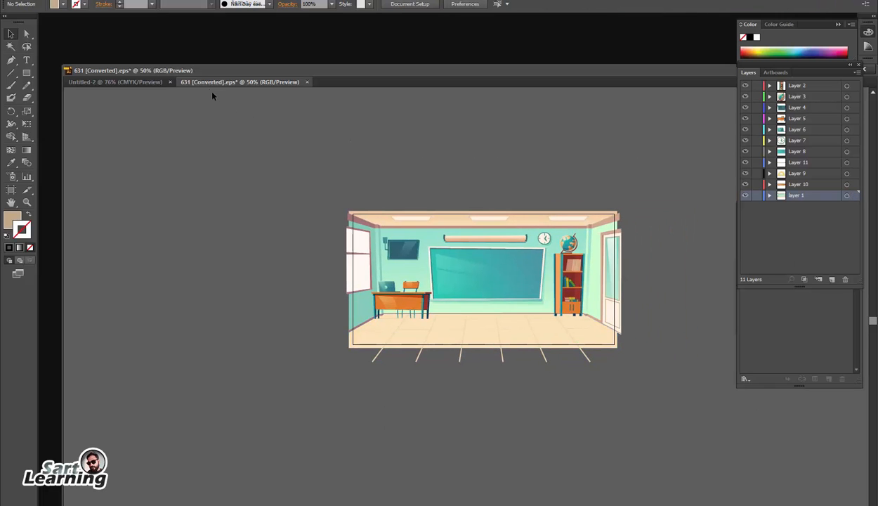
Open the teacher artwork file 401827-PD1EZE-622.eps, accepting the substitution of its missing font
left_click(146, 83)
left_click(235, 81)
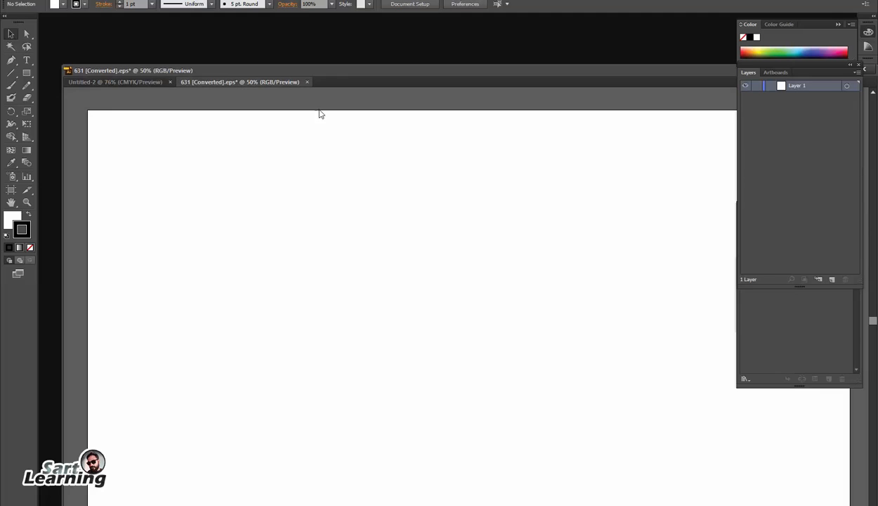
key("ctrl+o")
left_click(73, 61)
double_click(73, 62)
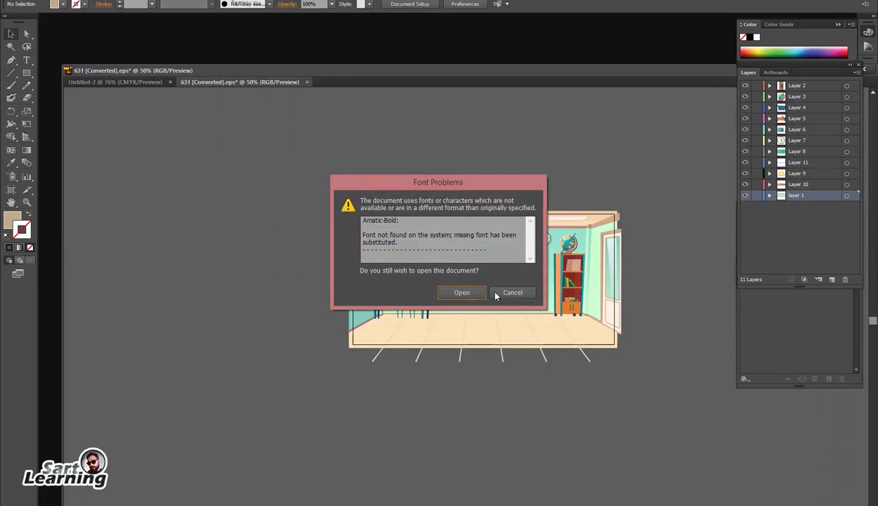
left_click(462, 292)
Copy the teacher figure from 401827-PD1EZE-622.eps and paste it onto a new layer in the 631 [Converted].eps classroom document
left_click(580, 238)
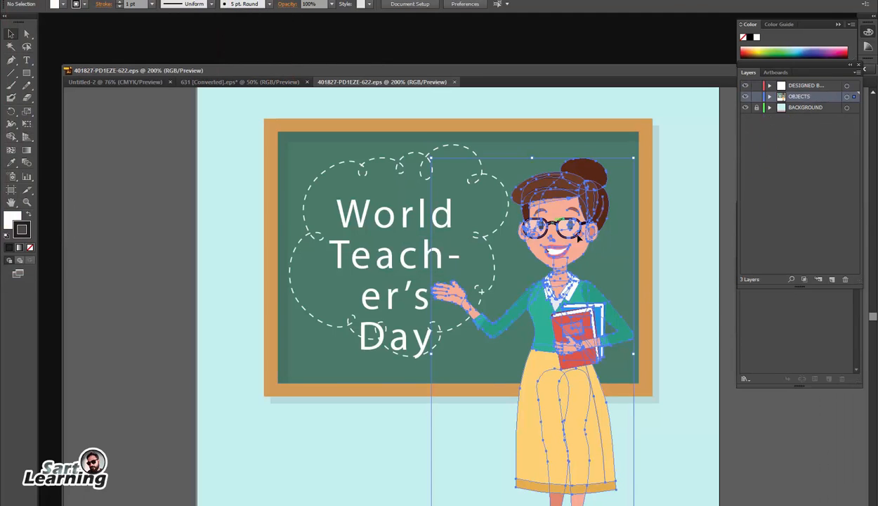
left_click(241, 82)
left_click(832, 280)
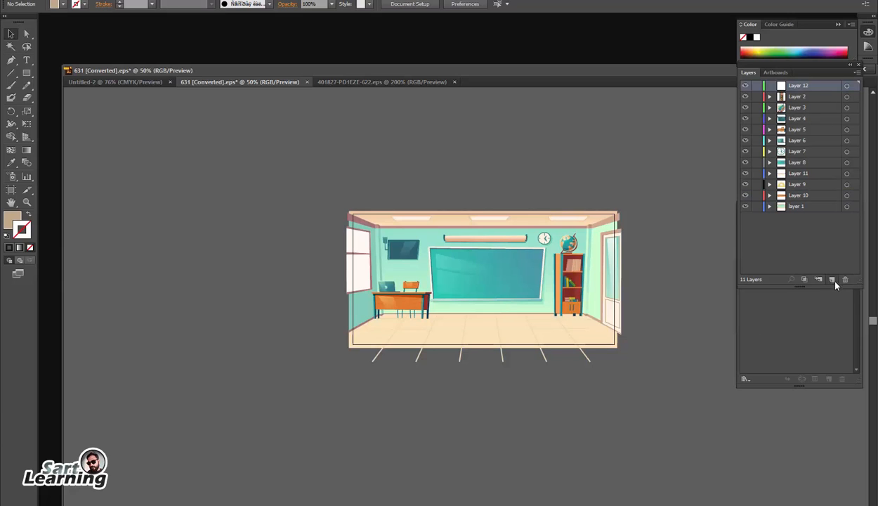
key("ctrl+v")
left_click_drag(477, 333, 519, 307)
left_click(632, 421)
Lock all the classroom layers and move the teacher onto the empty canvas beside the window wall, outside the room
scroll(569, 365, "up", 2)
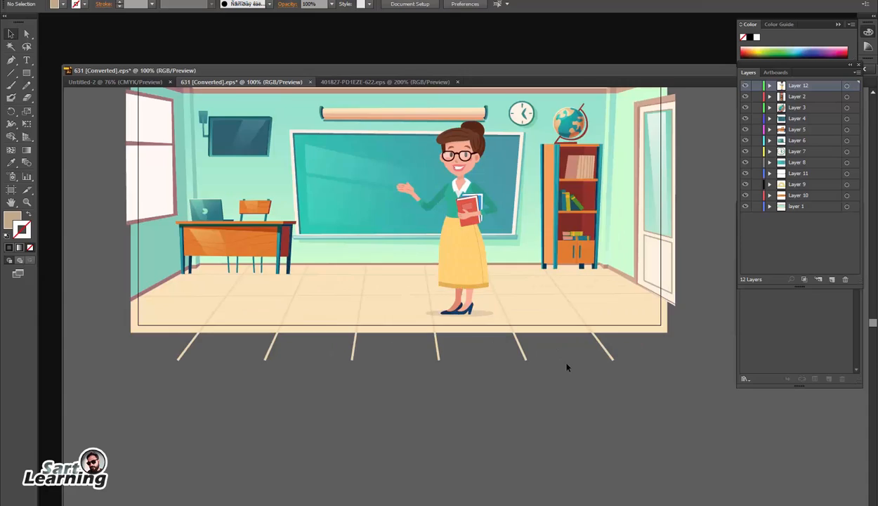
left_click_drag(449, 242, 468, 301)
left_click(501, 336)
left_click_drag(500, 336, 512, 338)
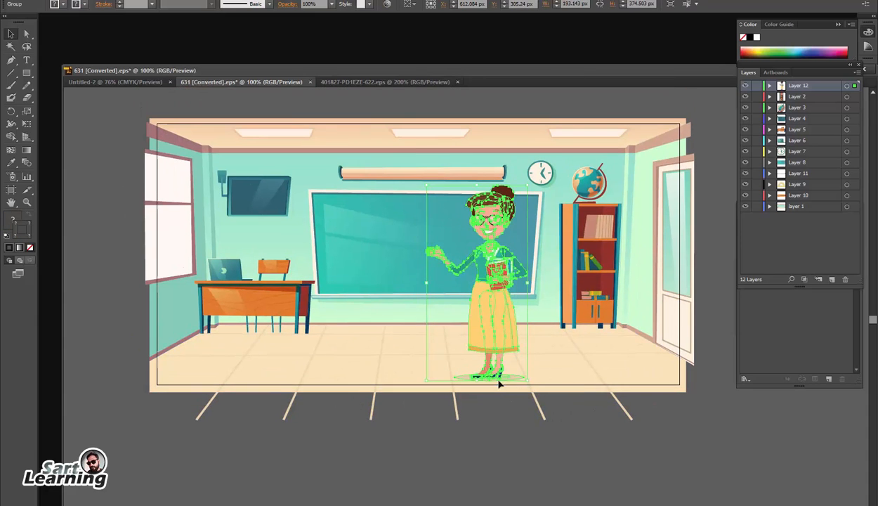
key("Delete")
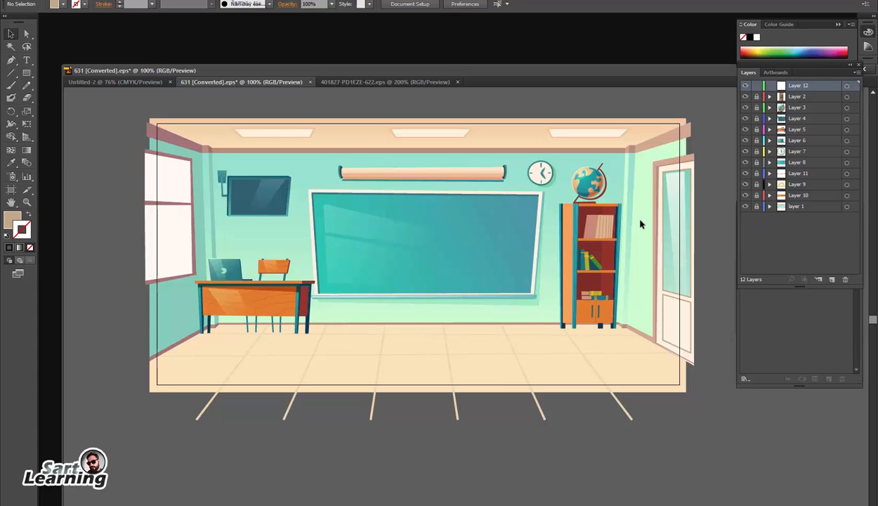
key("ctrl+z")
left_click_drag(467, 285, 105, 303)
left_click_drag(273, 322, 393, 327)
left_click(190, 427)
Cut the teacher's whole head, including hair, glasses and facial features, out of the figure group and paste it in place on a new layer
left_click(244, 246)
double_click(243, 234)
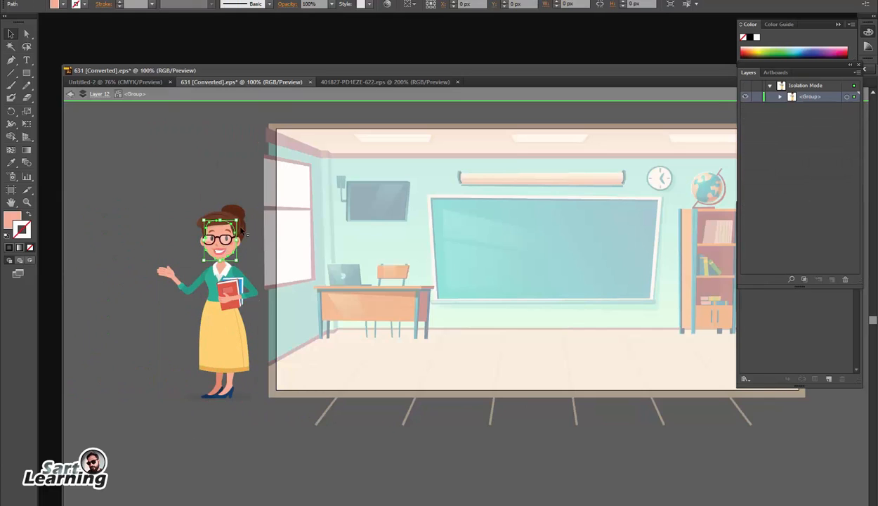
left_click(172, 204)
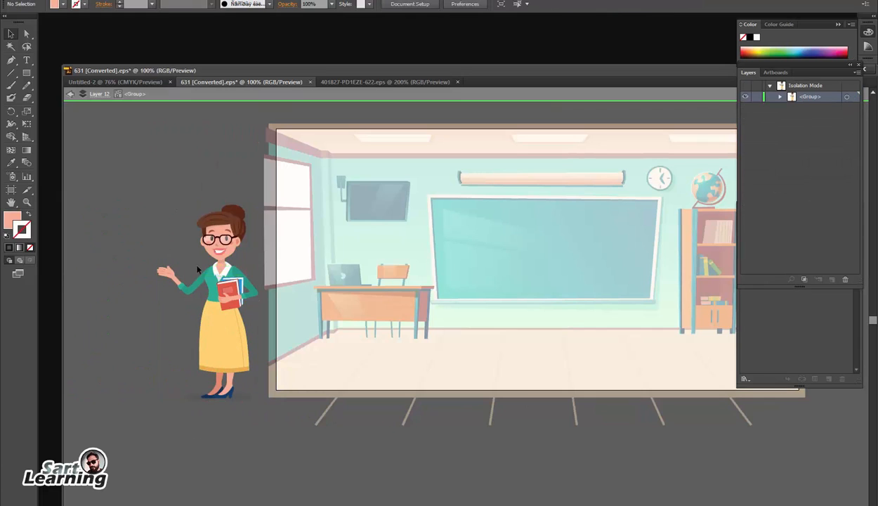
scroll(222, 260, "up", 4)
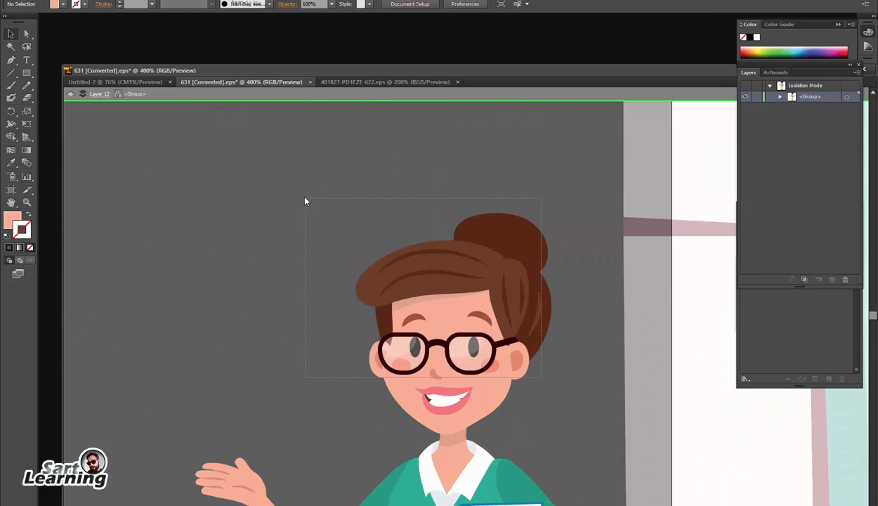
left_click_drag(304, 198, 508, 416)
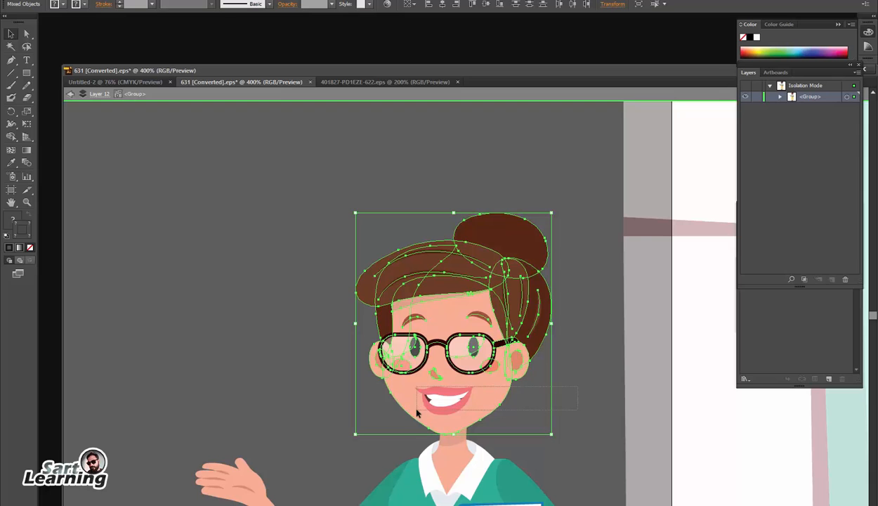
left_click_drag(416, 413, 417, 413)
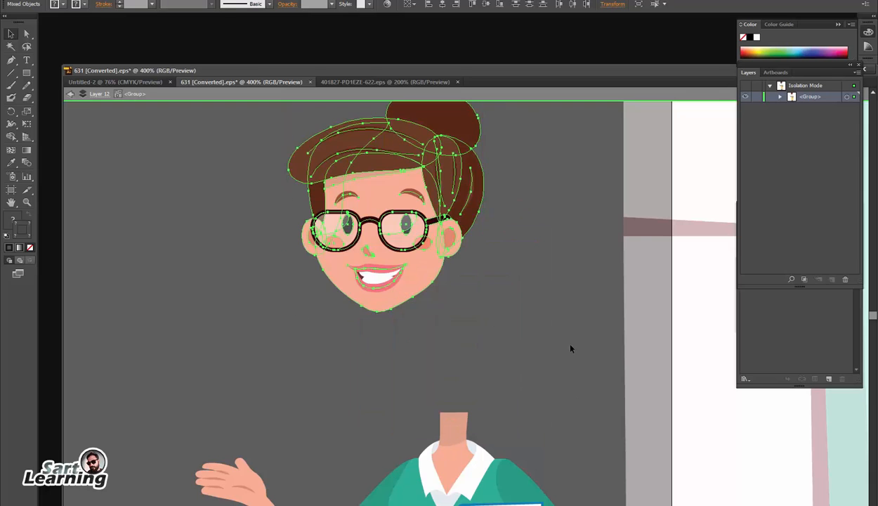
key("Delete")
double_click(535, 216)
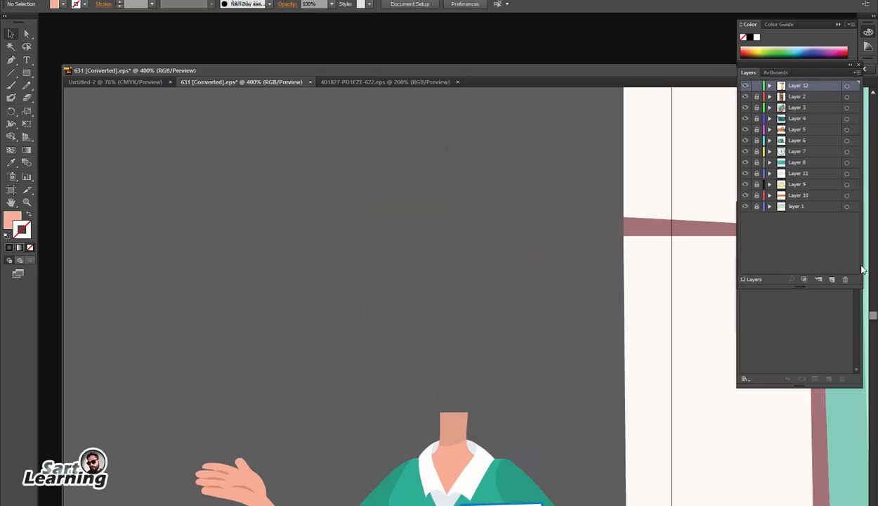
left_click(831, 278)
key("ctrl+f")
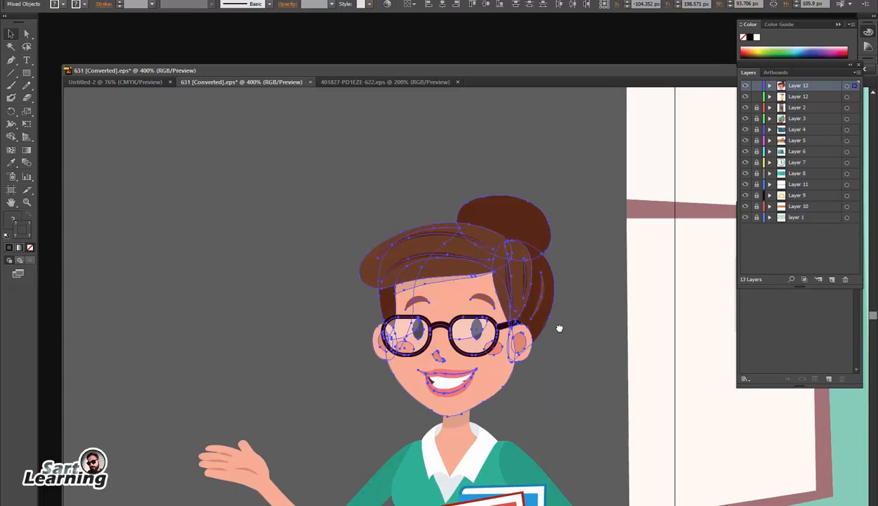
scroll(559, 327, "down", 3)
left_click(457, 271)
double_click(359, 341)
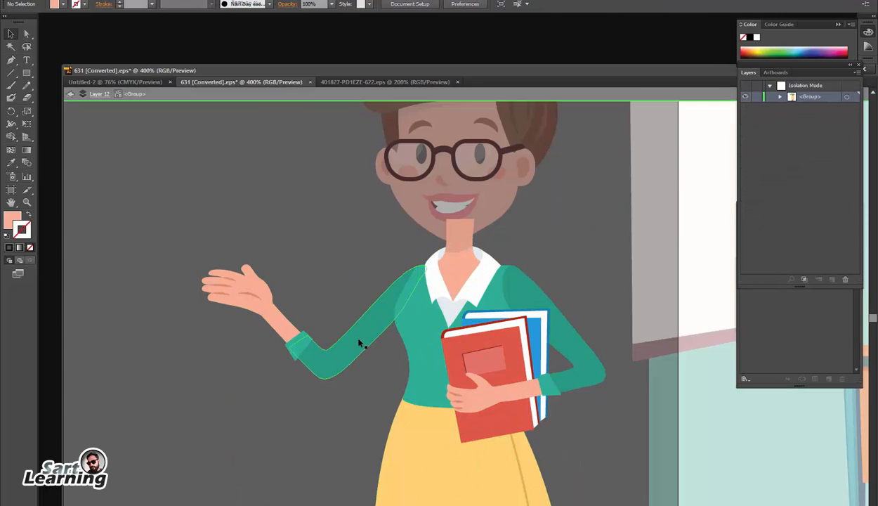
left_click(391, 304)
left_click(347, 303)
double_click(329, 244)
scroll(431, 302, "up", 3)
scroll(430, 302, "right", 2)
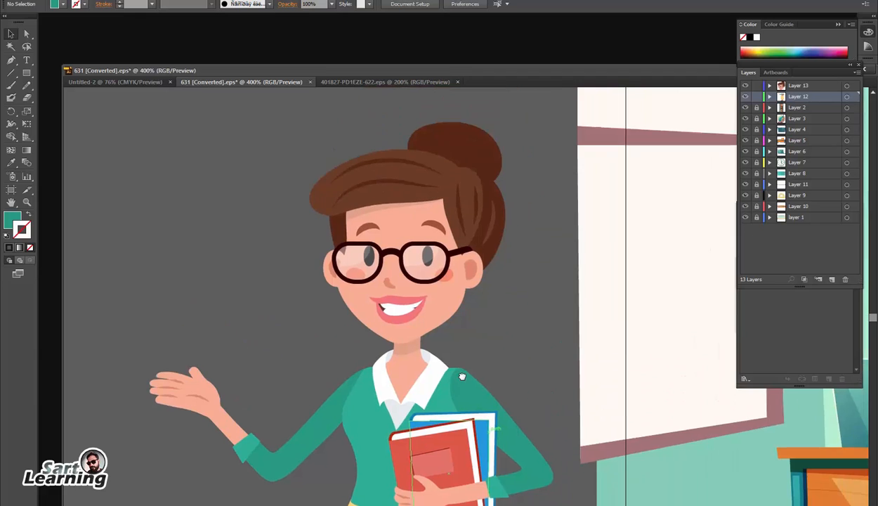
Cut the teacher's mouth from the head artwork and paste it in place on a new layer of its own
left_click(419, 317)
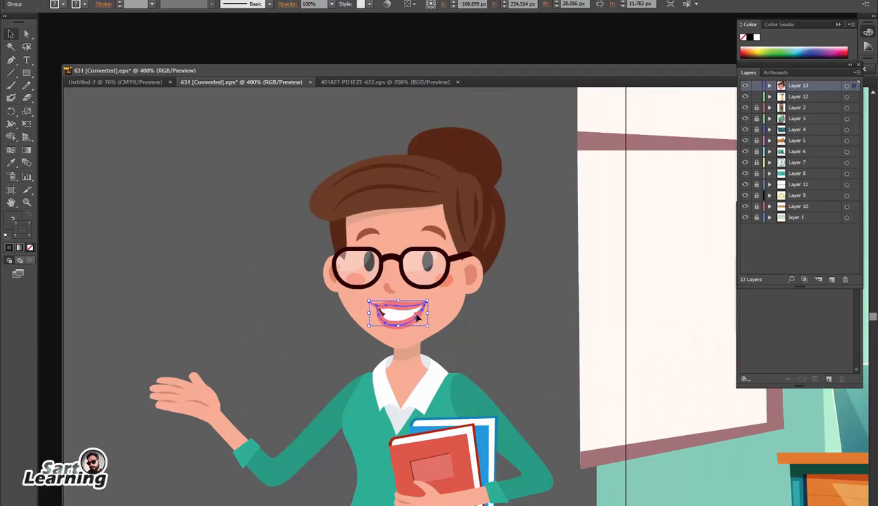
left_click_drag(416, 314, 530, 336)
key("ctrl+z")
key("ctrl+x")
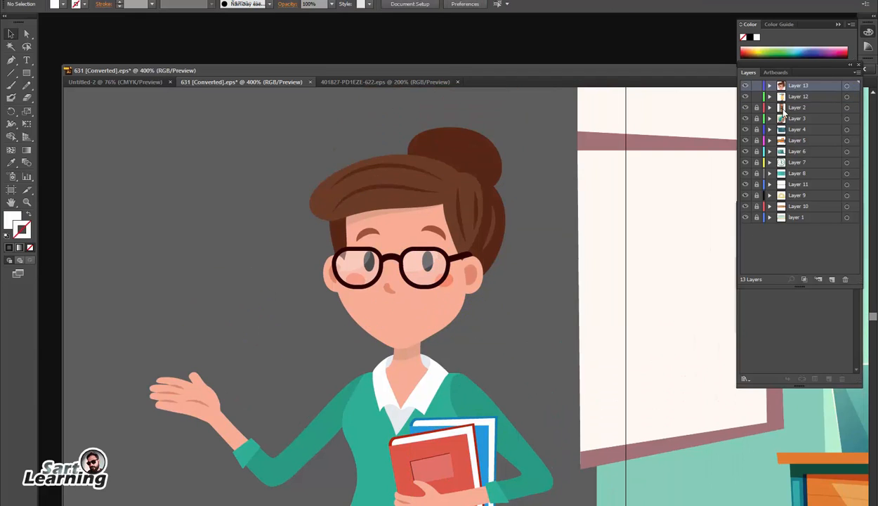
left_click(832, 279)
key("ctrl+f")
left_click(575, 271)
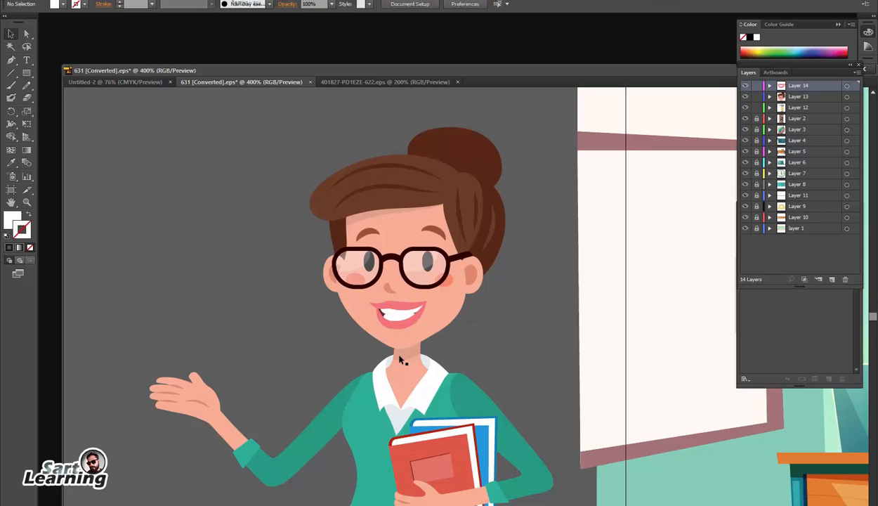
Duplicate the mouth layer to make a second mouth shape
scroll(391, 326, "up", 2)
left_click(398, 302)
left_click(588, 309)
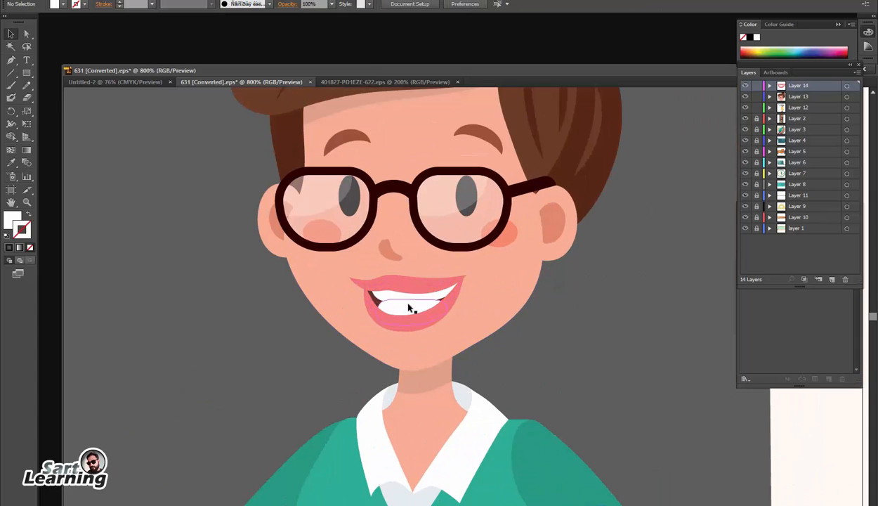
double_click(404, 306)
double_click(584, 342)
left_click(421, 322)
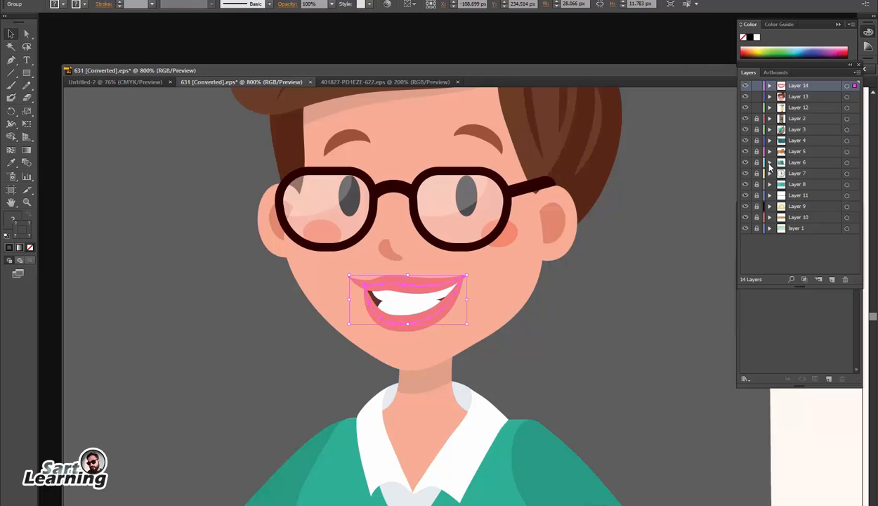
left_click_drag(810, 87, 832, 280)
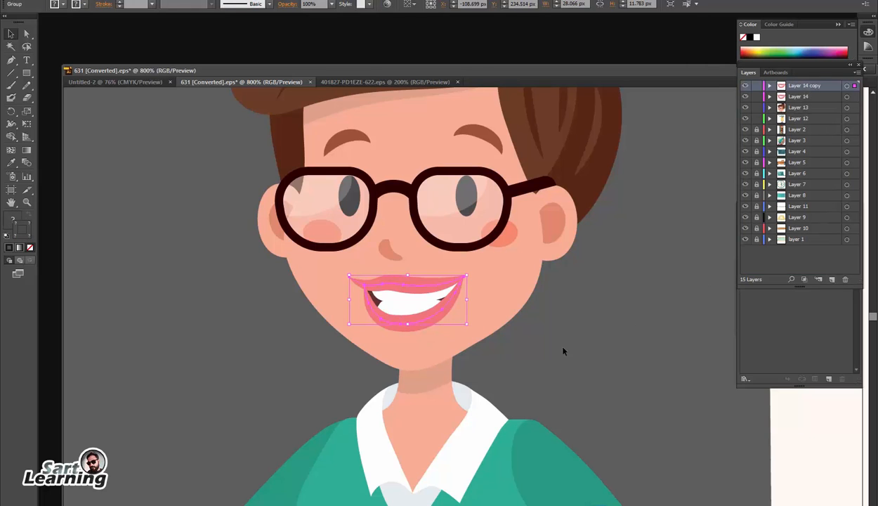
Delete the teeth, mouth interior and lower lip from the duplicated mouth, keeping only its upper lip
double_click(423, 309)
key("Delete")
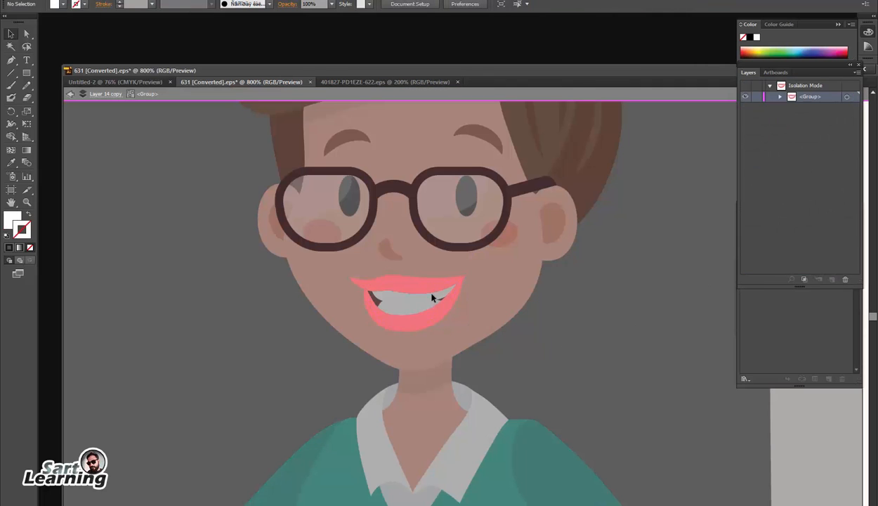
left_click(431, 288)
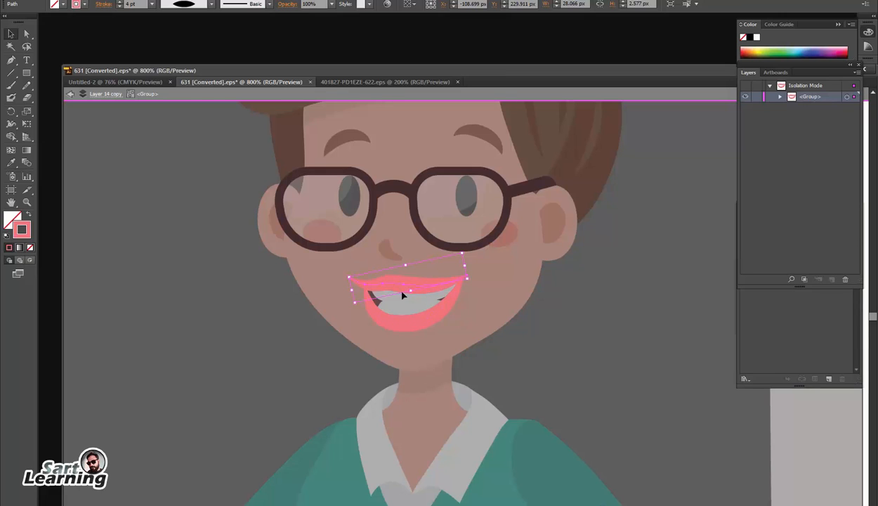
left_click_drag(411, 291, 413, 300)
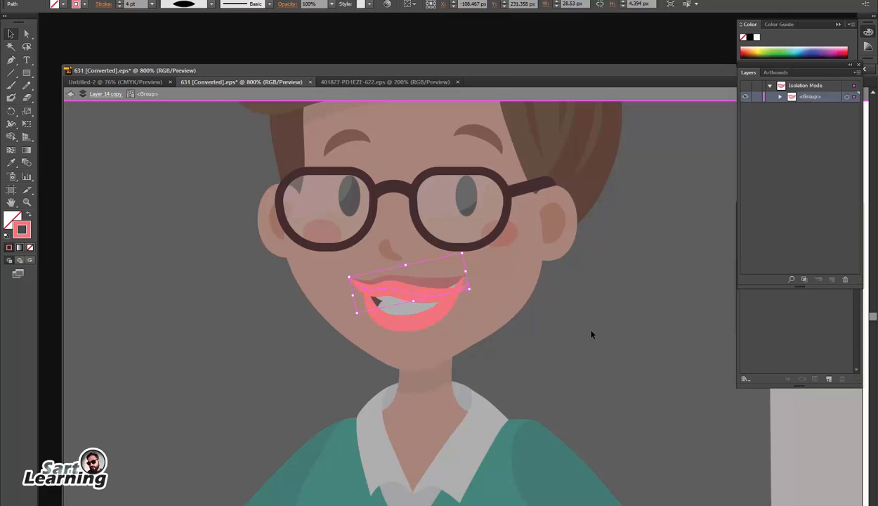
left_click(622, 328)
left_click(399, 328)
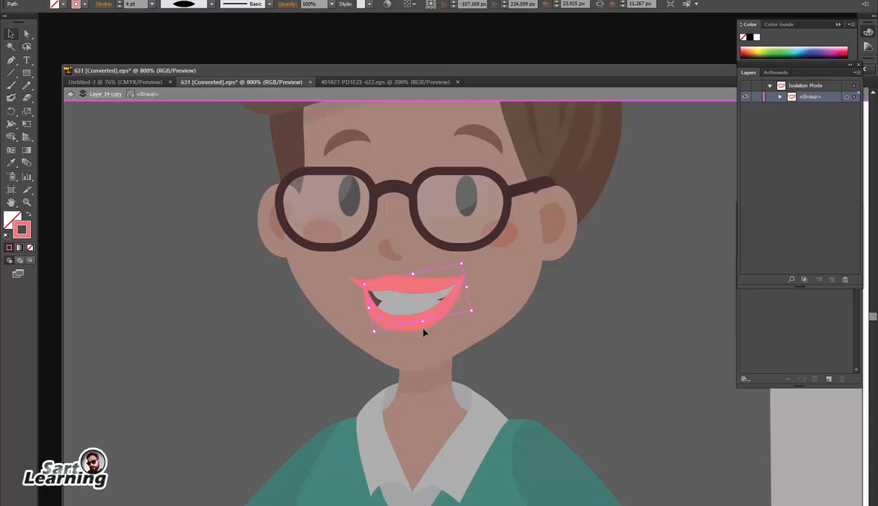
key("Delete")
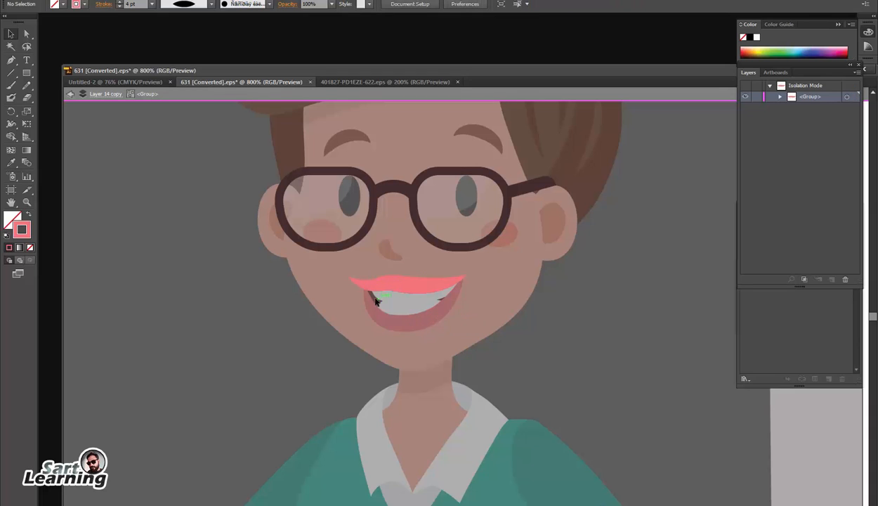
double_click(481, 320)
Hide the original smiling mouth layer, leaving only the upper lip of the duplicate on the face
left_click(443, 311)
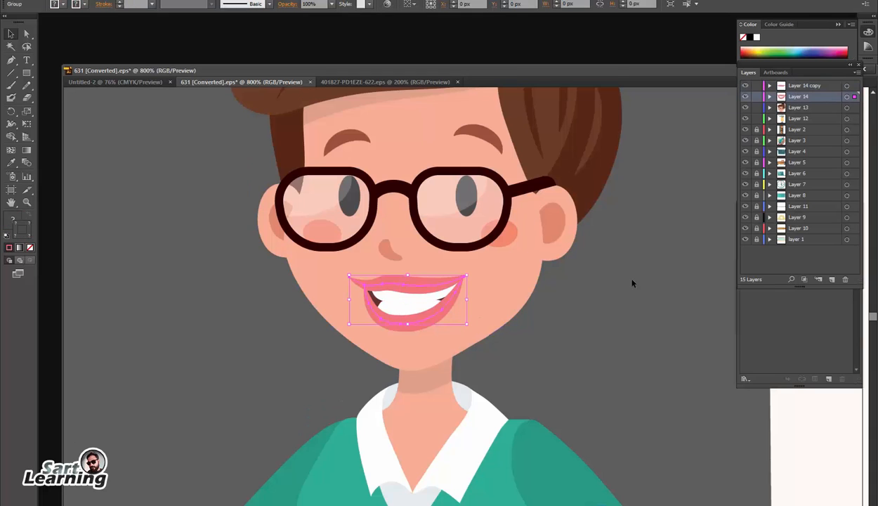
left_click(745, 97)
left_click(453, 285)
left_click(527, 394)
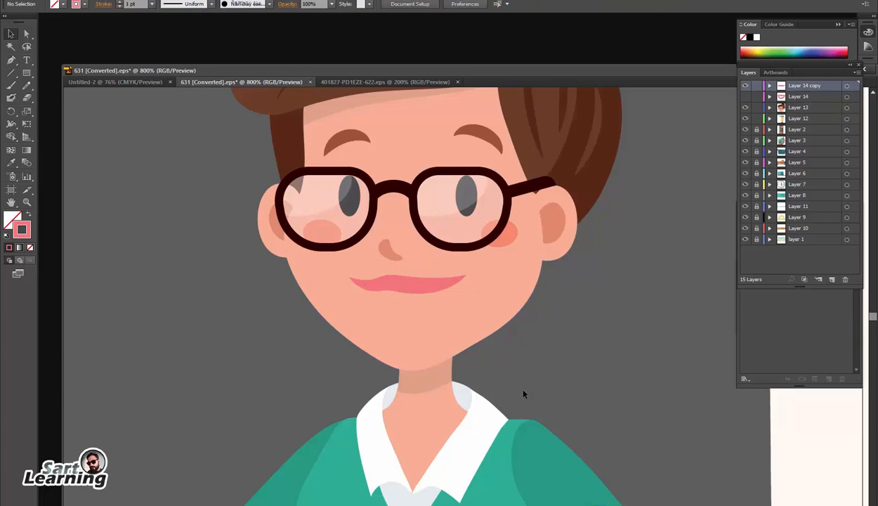
Draw a closed lower lip with the Pen tool from one mouth corner to the other and turn its pink stroke into a fill
key("p")
left_click(352, 280)
left_click(380, 316)
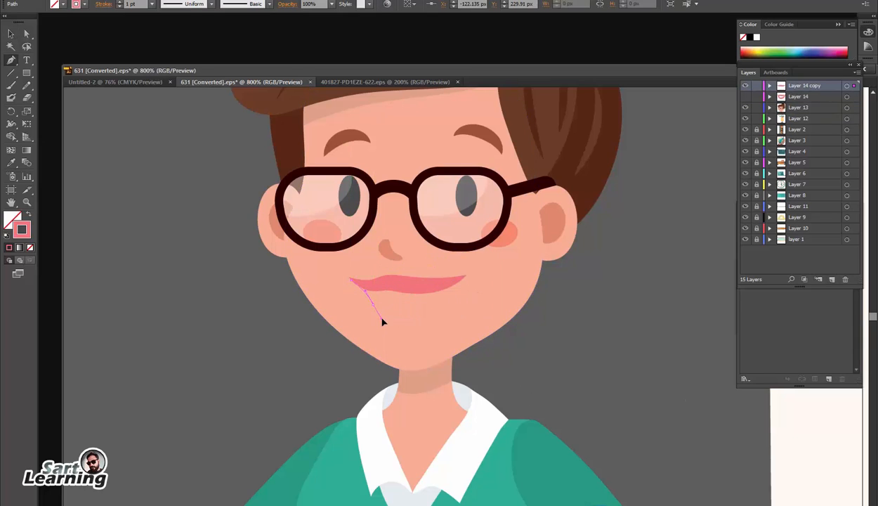
left_click_drag(417, 308, 466, 289)
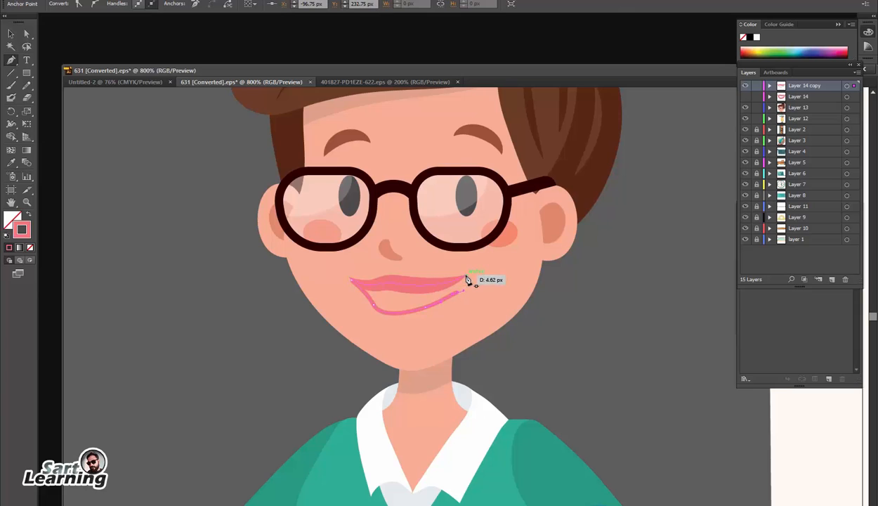
left_click(467, 275)
key("v")
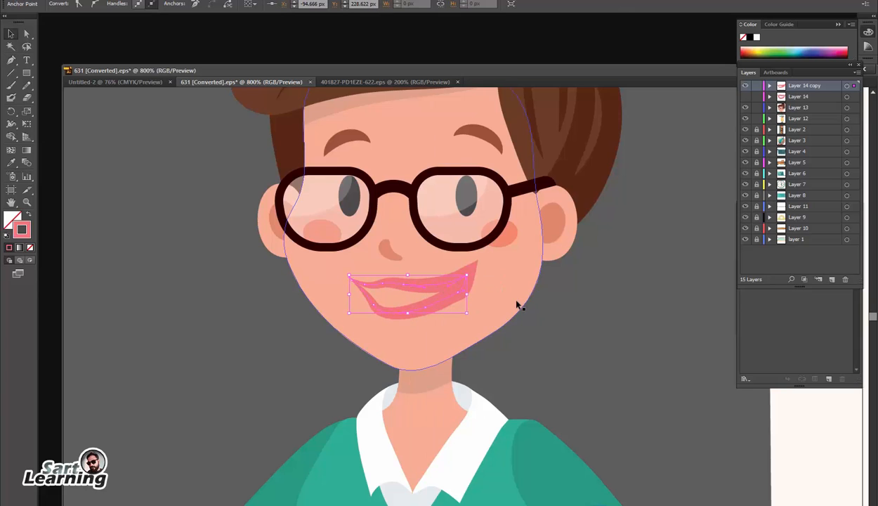
left_click(29, 215)
left_click(596, 328)
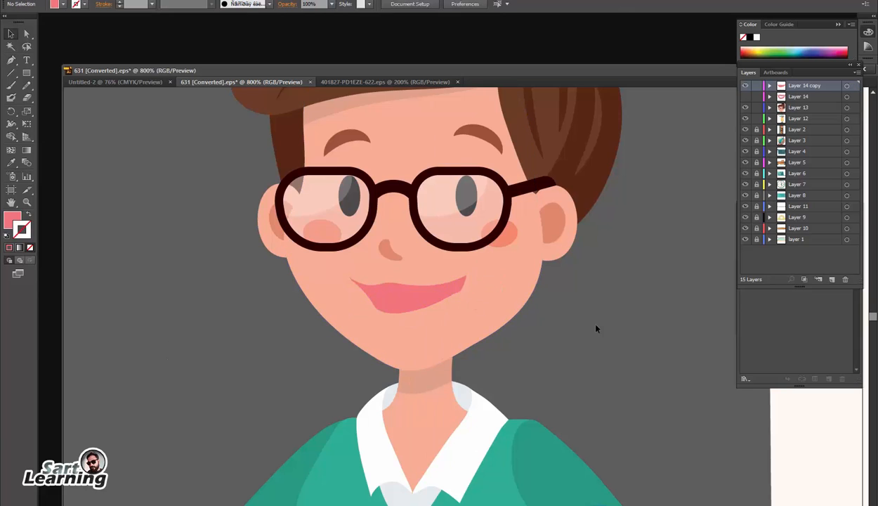
Move the new lip's anchor point near the teacher's outer mouth corner inward to slim that corner
key("a")
left_click(460, 292)
left_click_drag(458, 292, 443, 295)
left_click(589, 383)
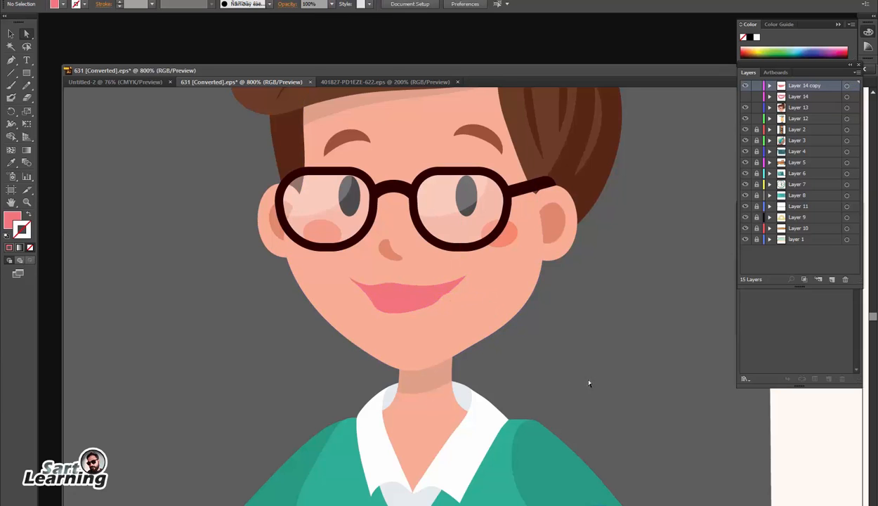
Compare the closed and smiling mouths by toggling their layers, and leave both layers visible
left_click_drag(577, 305, 552, 371)
left_click(745, 85)
left_click(746, 97)
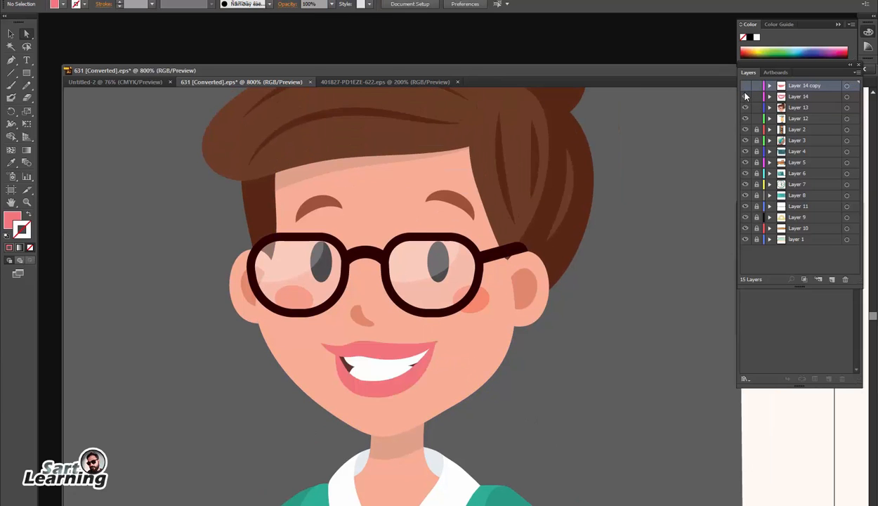
left_click(745, 86)
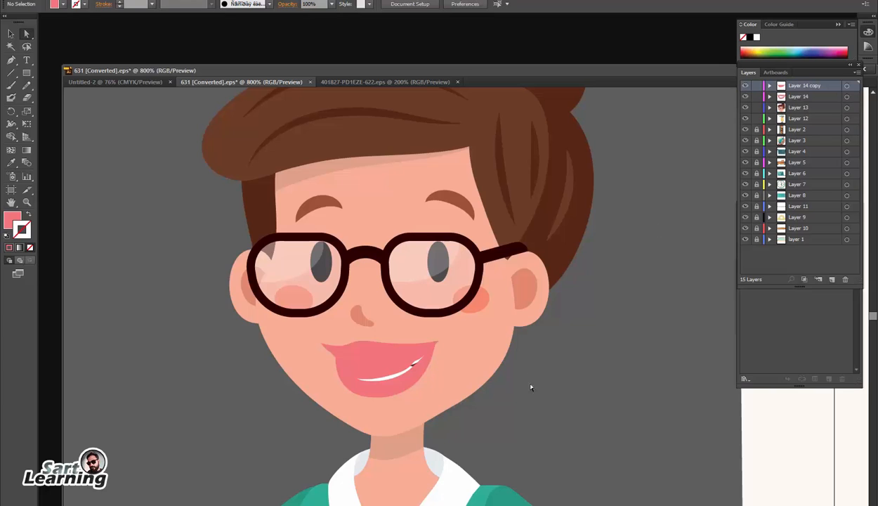
left_click(442, 195)
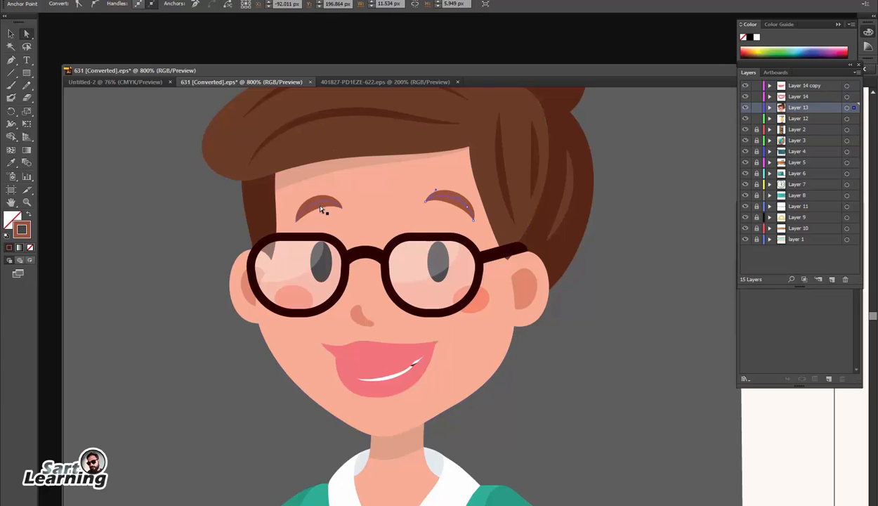
left_click(11, 34)
left_click(116, 202)
scroll(587, 366, "down", 1)
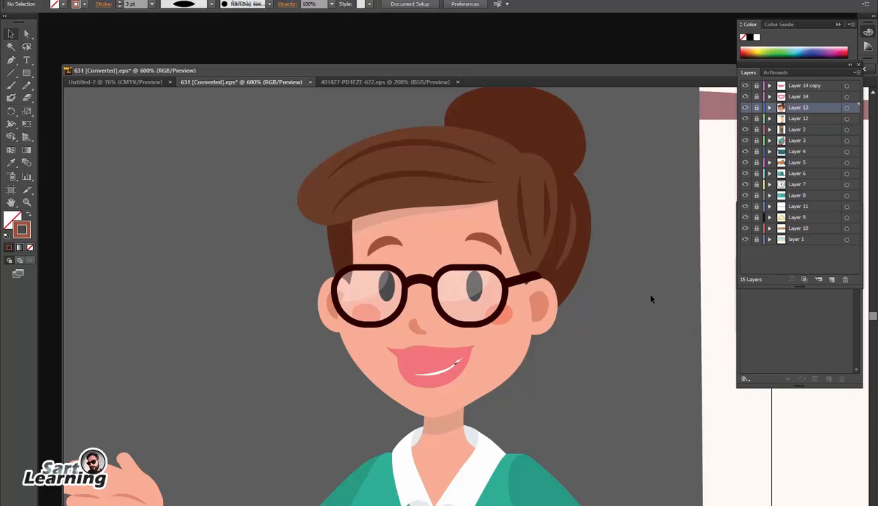
scroll(476, 215, "down", 5)
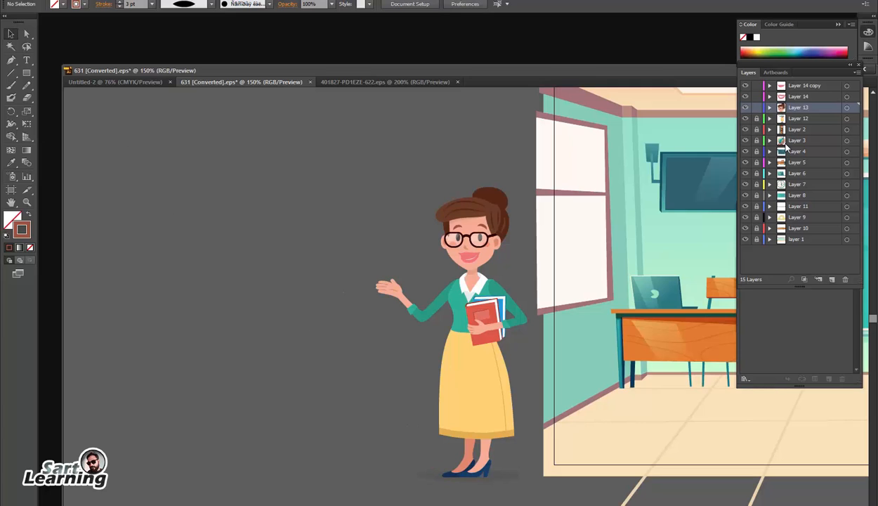
Delete the faint shadow beneath the teacher's feet, keeping the rest of her body
left_click(420, 475)
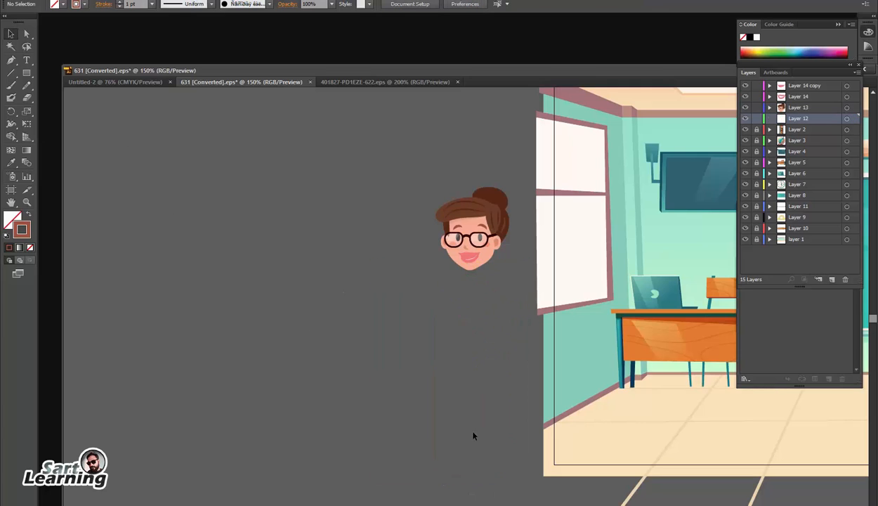
double_click(429, 483)
left_click(437, 476)
key("Delete")
double_click(548, 488)
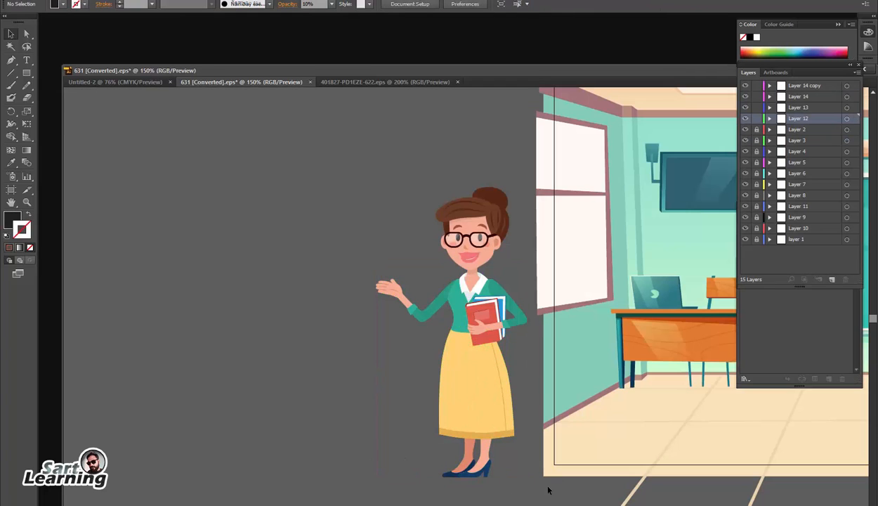
Select all the artwork of the teacher and move her into the classroom in front of the blackboard
left_click_drag(522, 473, 525, 475)
left_click_drag(458, 382, 198, 303)
left_click_drag(199, 318, 607, 303)
left_click_drag(674, 293, 525, 344)
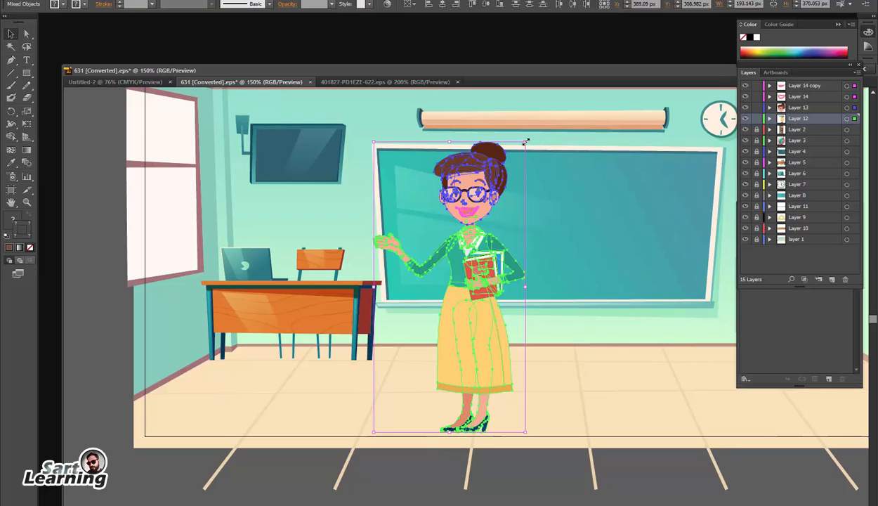
Scale the teacher down in proportion to the room and place her on the floor before the blackboard
left_click_drag(526, 142, 495, 173)
left_click_drag(489, 340, 553, 321)
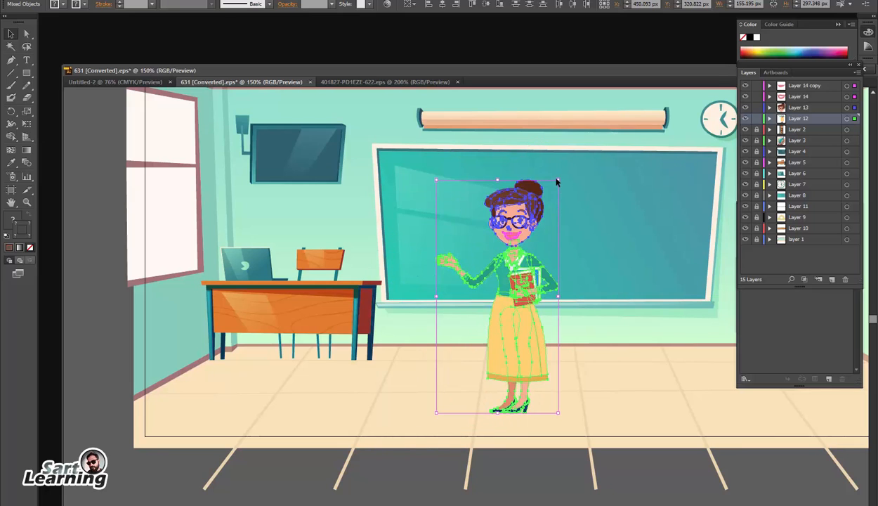
left_click_drag(560, 181, 565, 172)
left_click(115, 267)
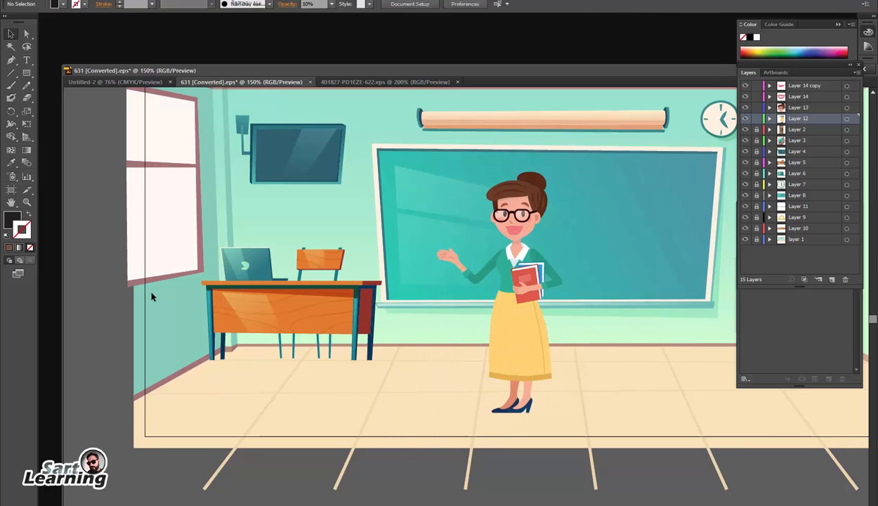
Save the layered classroom illustration as an Adobe Illustrator file named scene in the animate_character_after effects folder
scroll(527, 273, "down", 1)
scroll(527, 276, "down", 1)
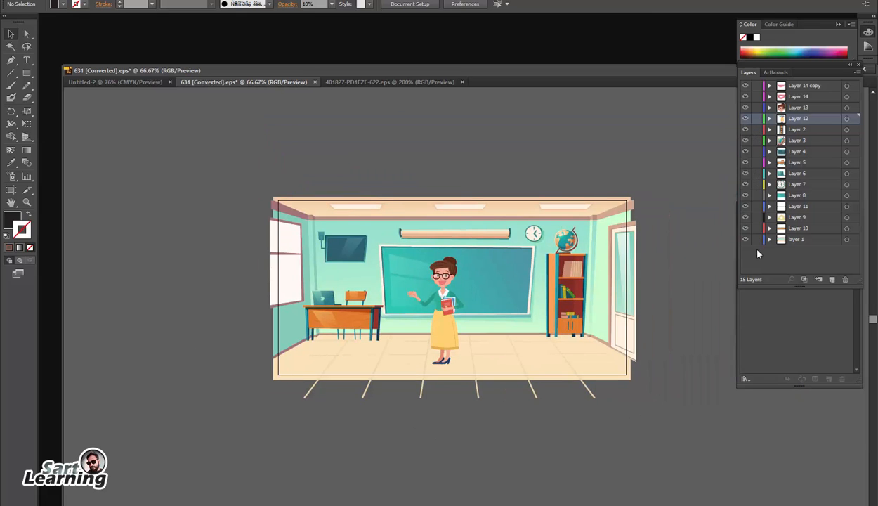
key("ctrl+shift+s")
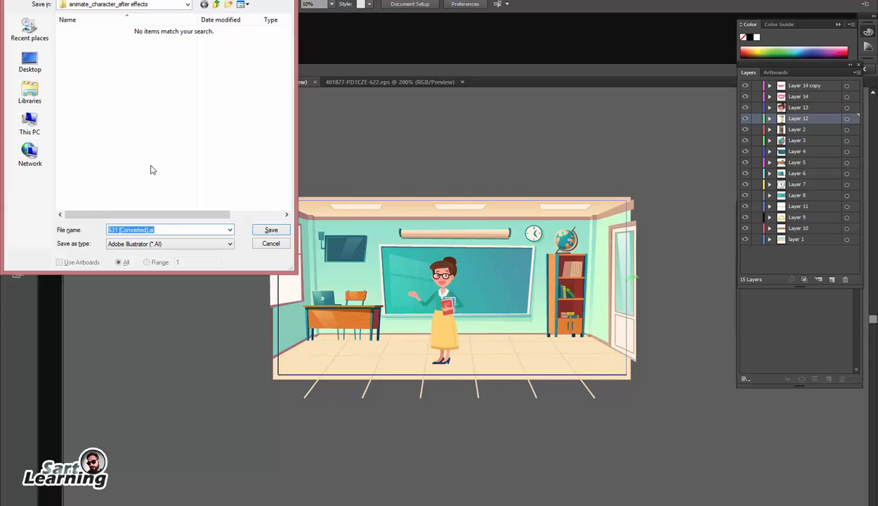
type("scene")
key("Return")
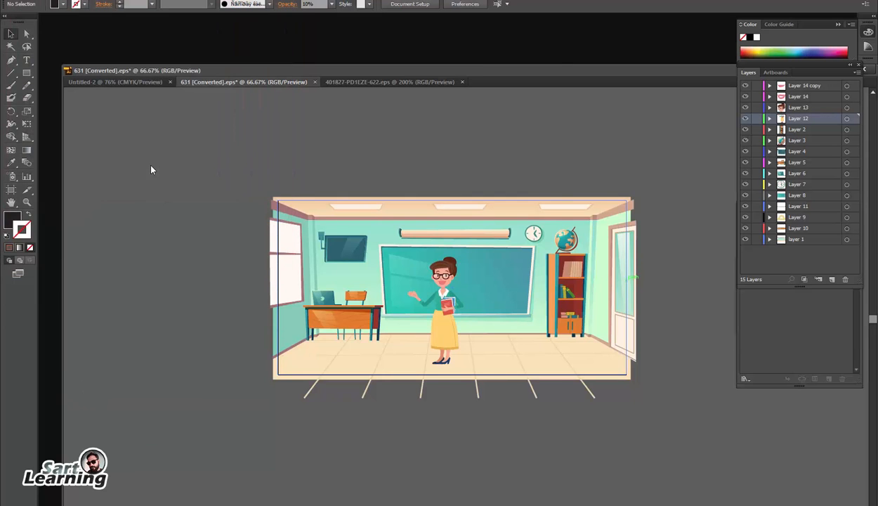
key("Return")
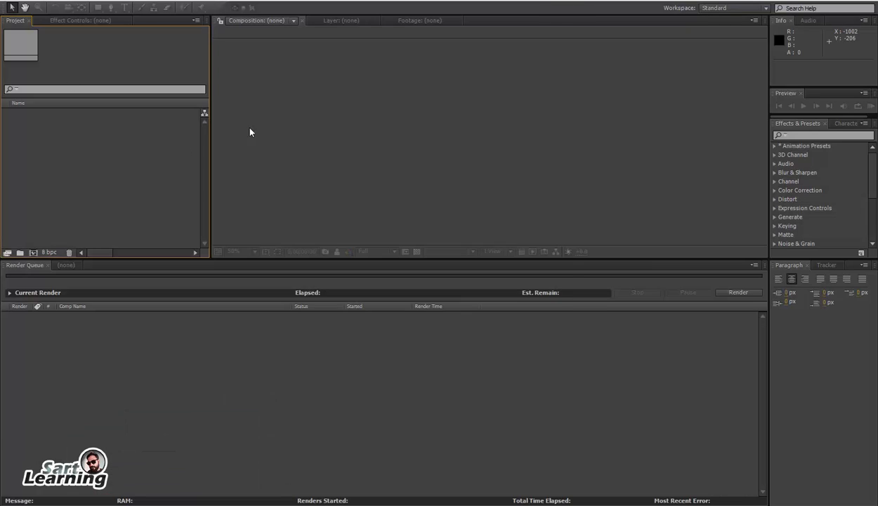
In After Effects, import scene.ai as a composition that keeps its separate layers
key("ctrl+i")
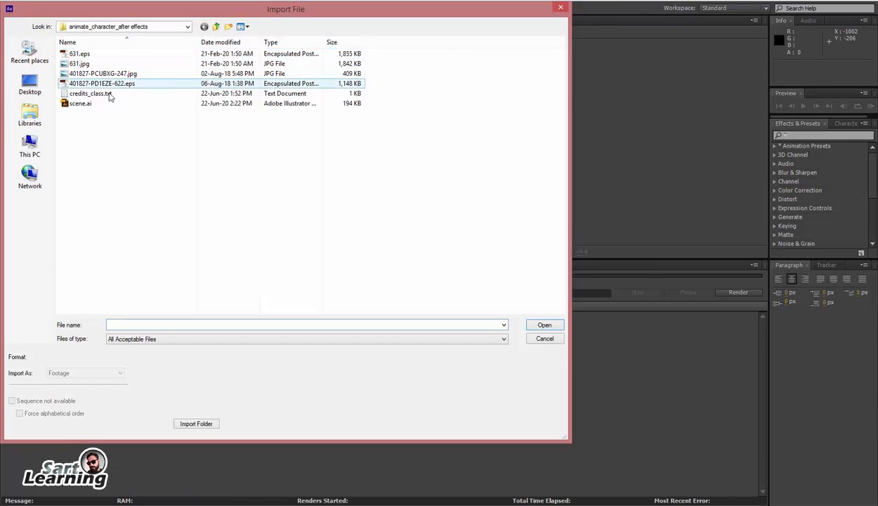
left_click(80, 103)
left_click(63, 373)
left_click(65, 389)
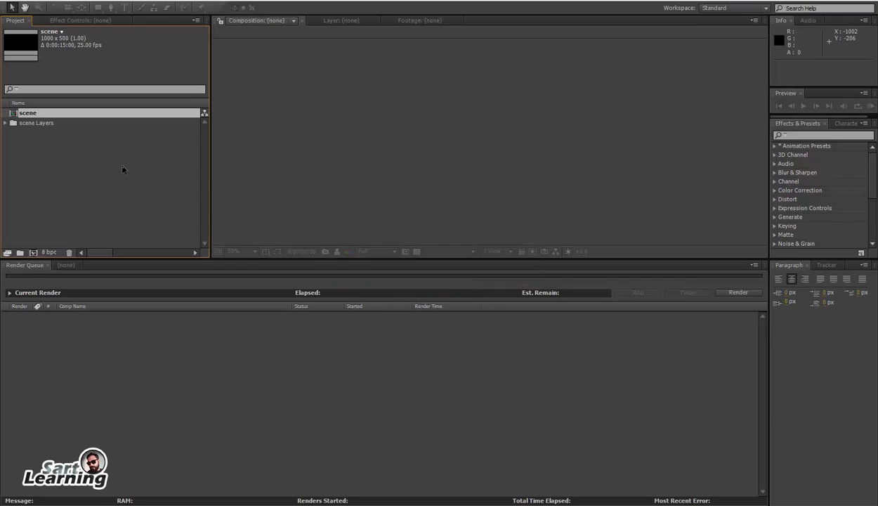
Create a new 1920 x 1080 px composition at 25 fps with the aspect ratio unlocked and a 10-second duration
left_click(119, 160)
left_click(33, 252)
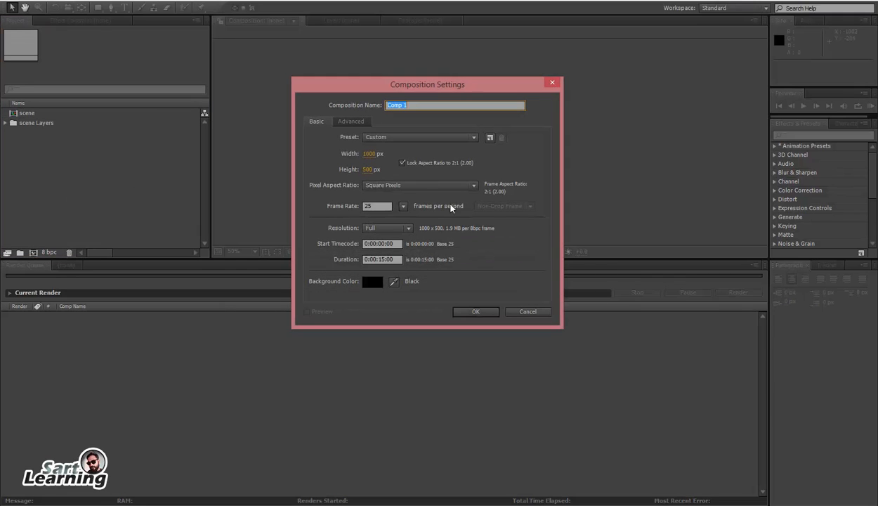
left_click(401, 162)
left_click(370, 153)
type("192")
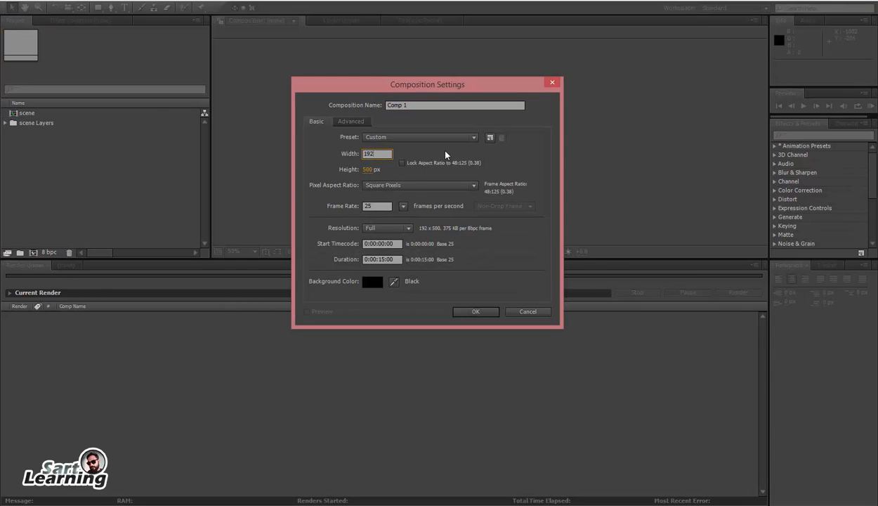
type("0")
key("Tab")
type("1080")
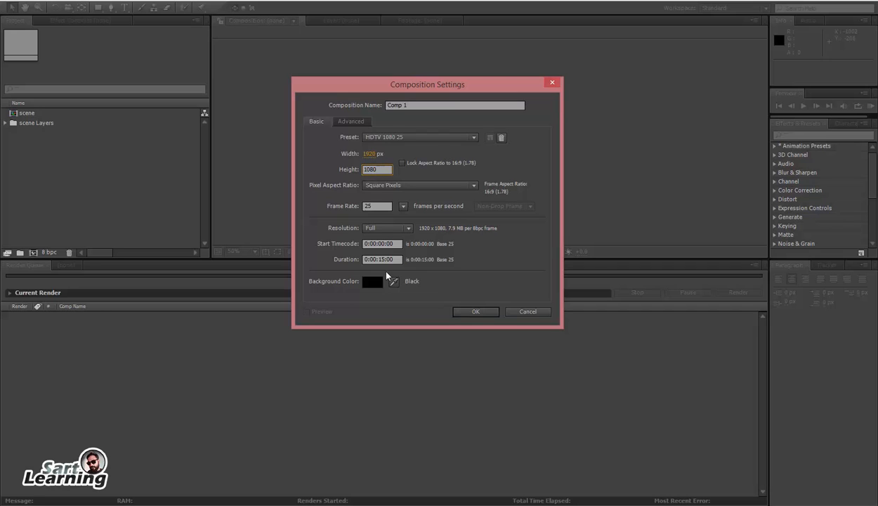
left_click(383, 259)
type("0")
left_click(475, 311)
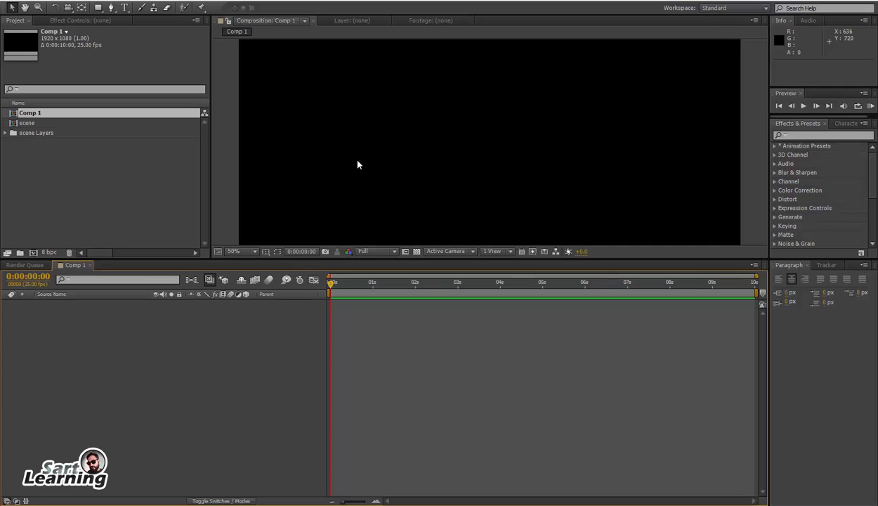
Place the scene composition in Comp 1 and fit it to the full frame
left_click(26, 123)
left_click_drag(27, 123, 490, 143)
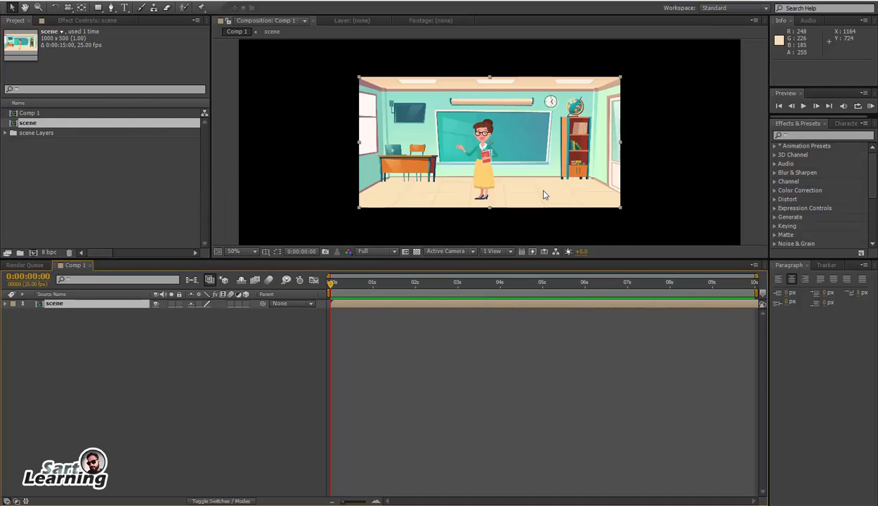
key("ctrl+alt+f")
left_click(523, 384)
scroll(541, 239, "down", 2)
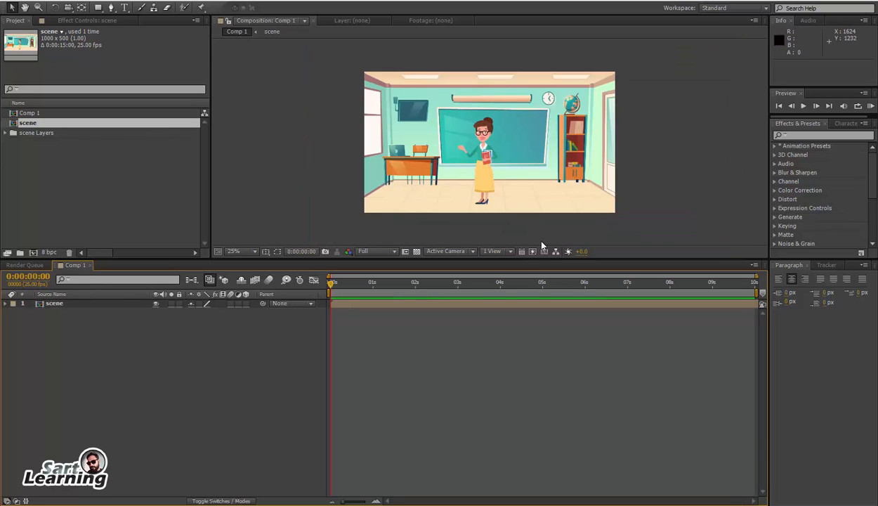
Open the nested scene and pre-compose its four teacher layers, Layer 14 copy through Layer 12, as "character"
double_click(377, 304)
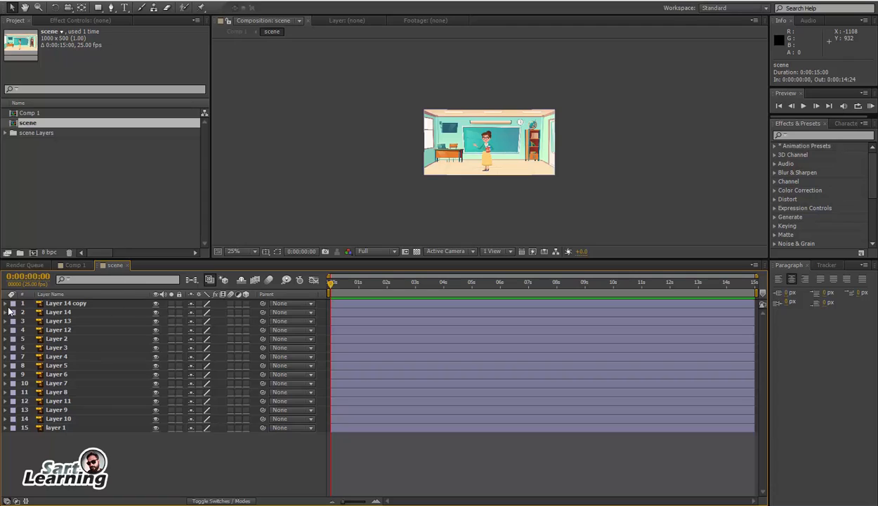
left_click(76, 304)
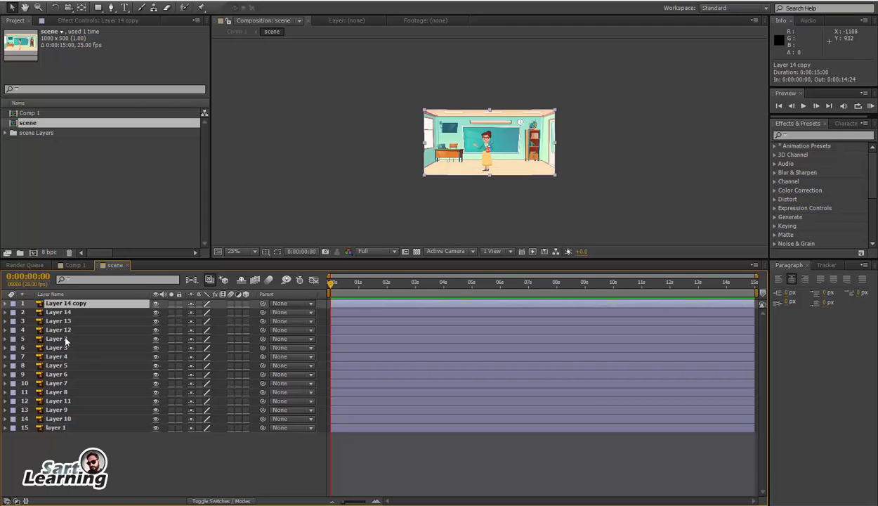
left_click(71, 329, "shift")
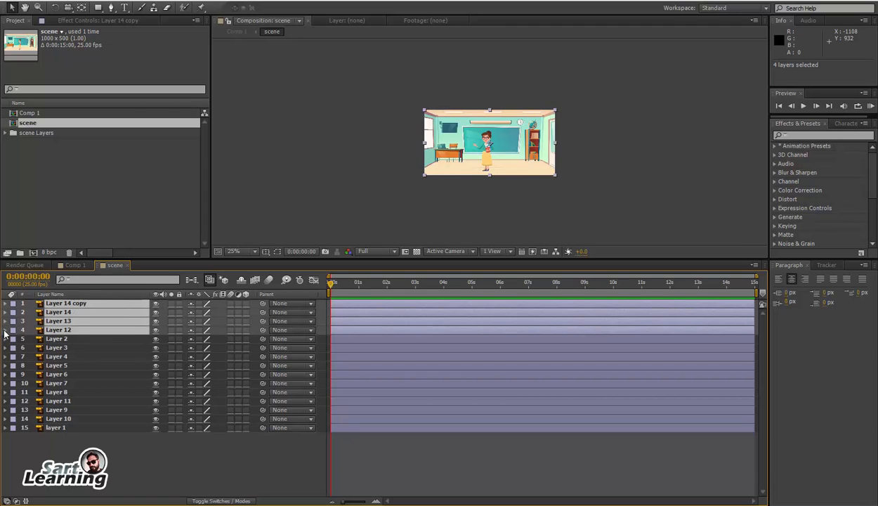
left_click_drag(156, 303, 157, 334)
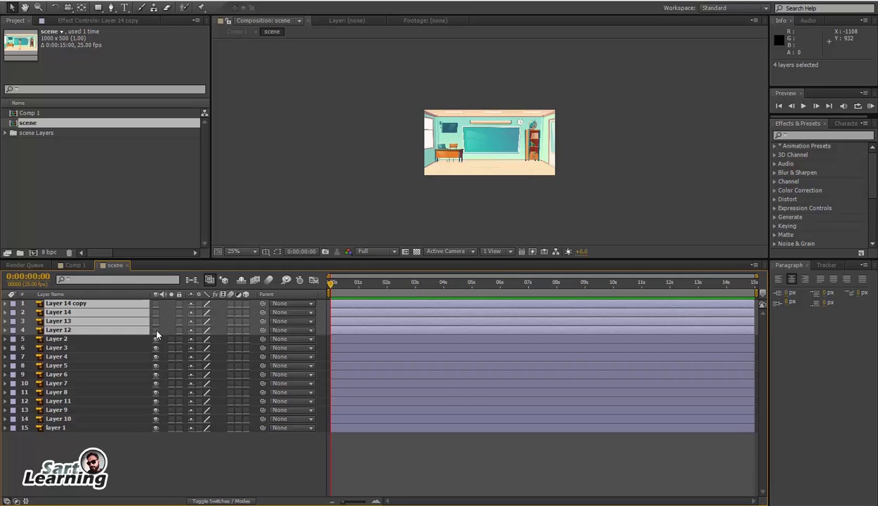
left_click(156, 303)
key("ctrl+shift+c")
type("character")
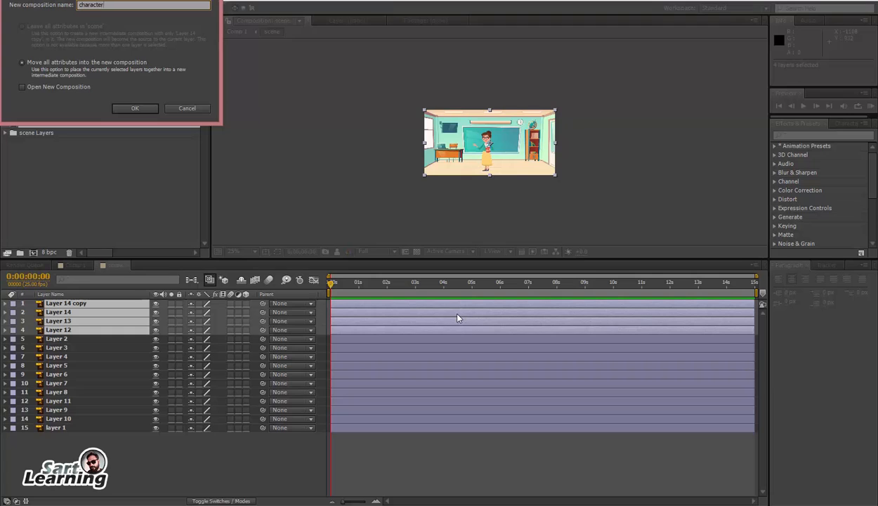
key("Return")
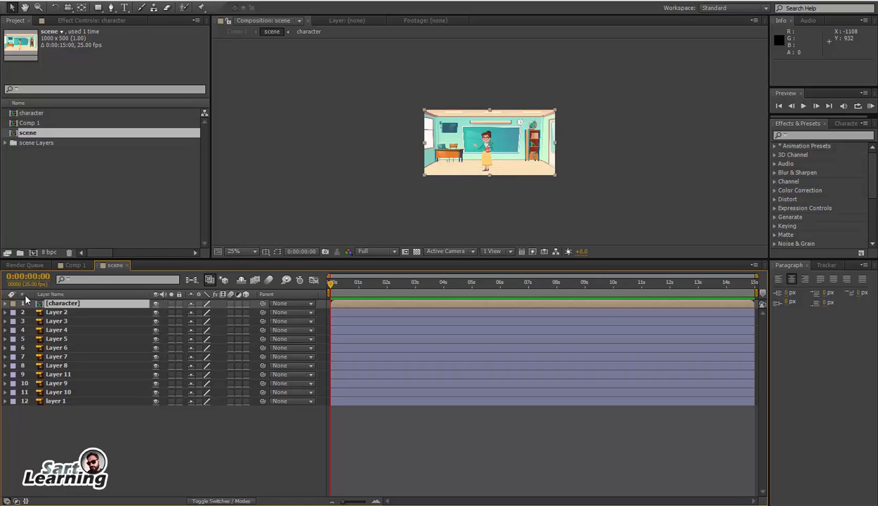
Hide the character layer and add Position keyframes at the start of all the classroom layers, Layer 2 through layer 1
left_click(155, 302)
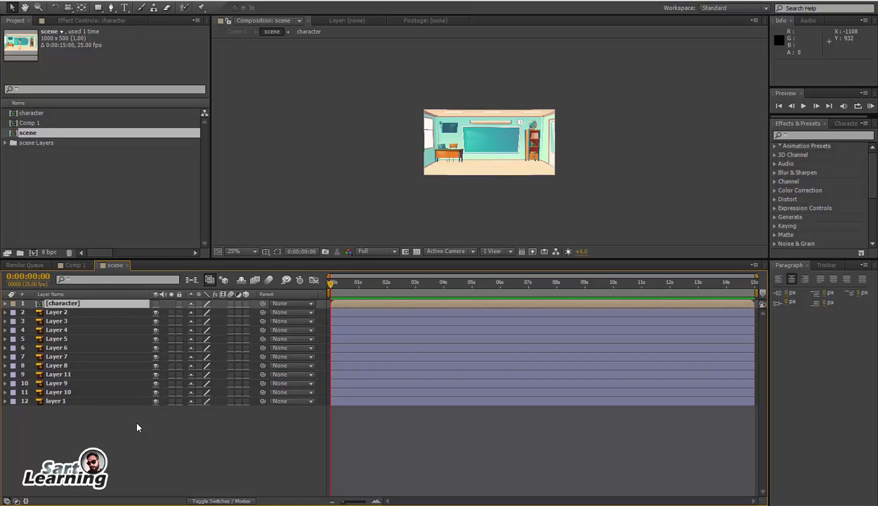
left_click(133, 415)
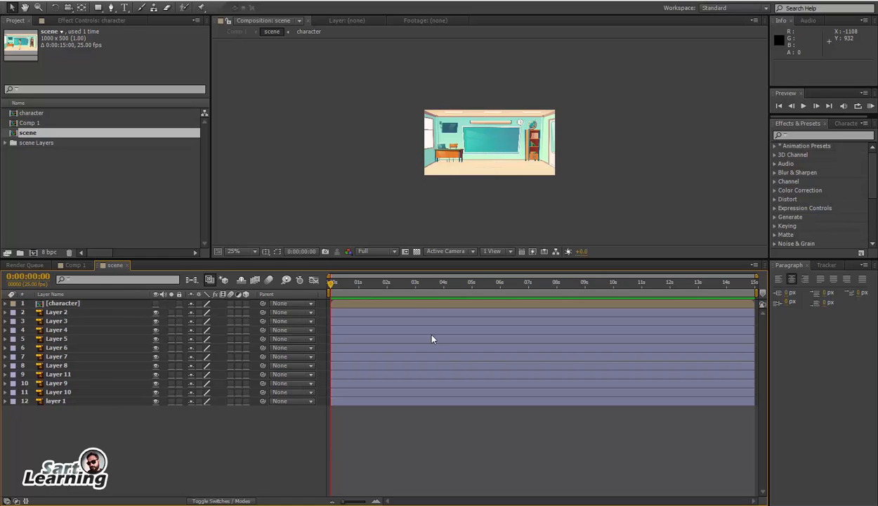
left_click(56, 312)
left_click(60, 401, "shift")
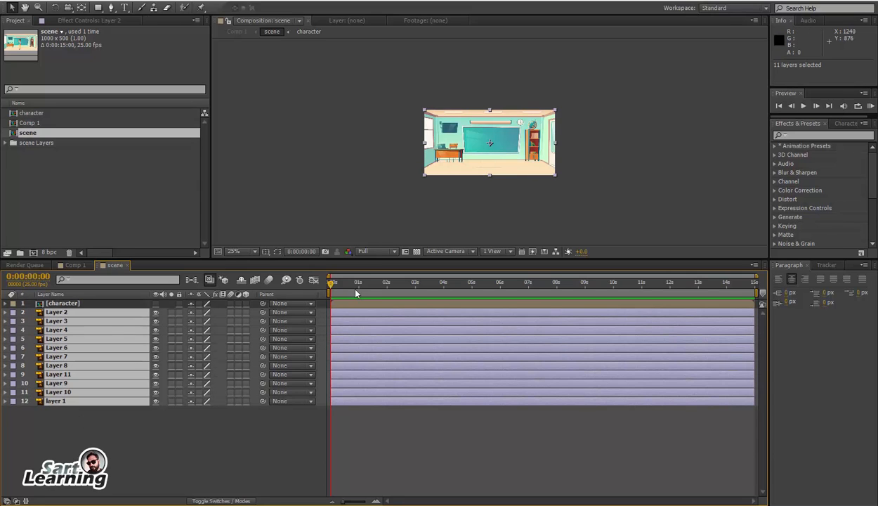
key("p")
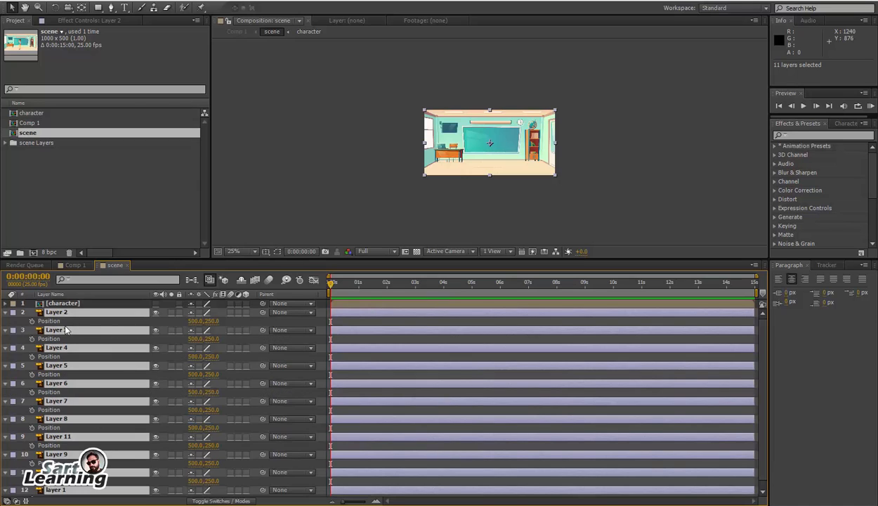
left_click(32, 320)
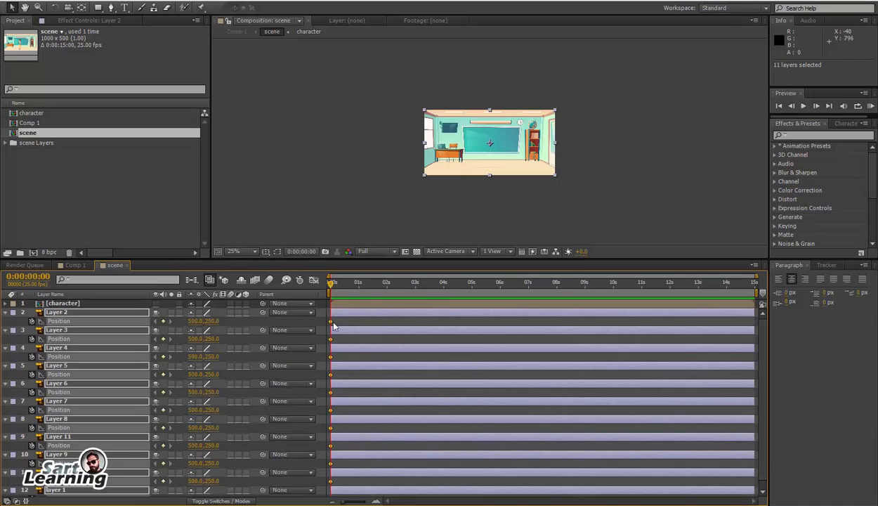
Try a drop-in with the Position keyframes at 0:00:02:04 and the classroom layers starting above the frame, and undo the layer move
left_click_drag(331, 321, 391, 321)
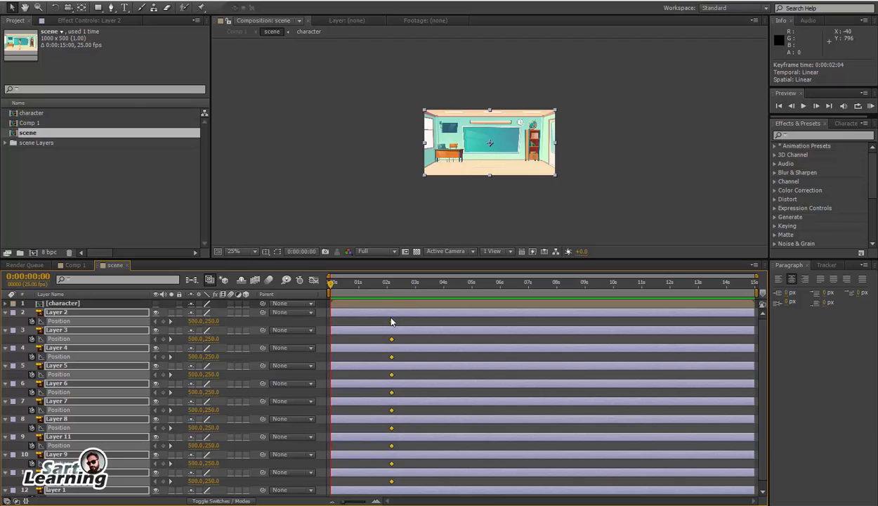
left_click_drag(524, 168, 524, 91)
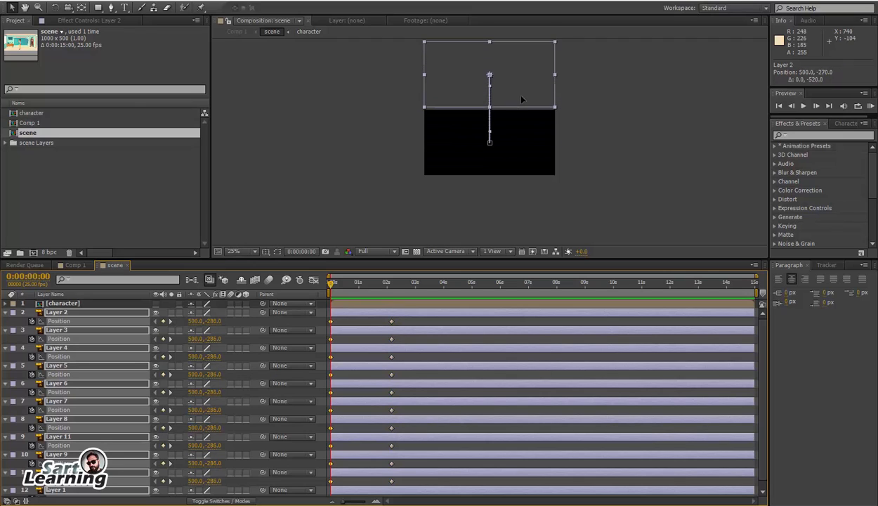
left_click_drag(333, 285, 358, 285)
key("ctrl+z")
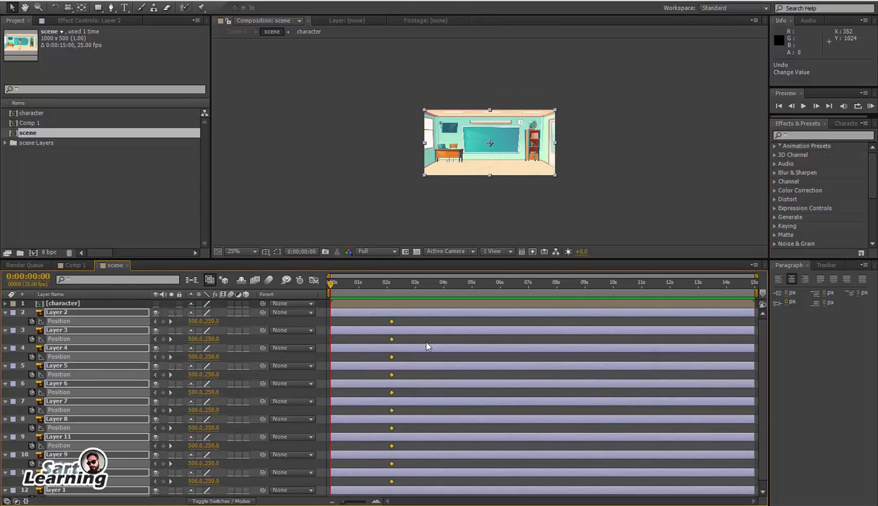
Move the classroom layers' Position keyframes to 0:00:01:05
left_click_drag(392, 322, 364, 323)
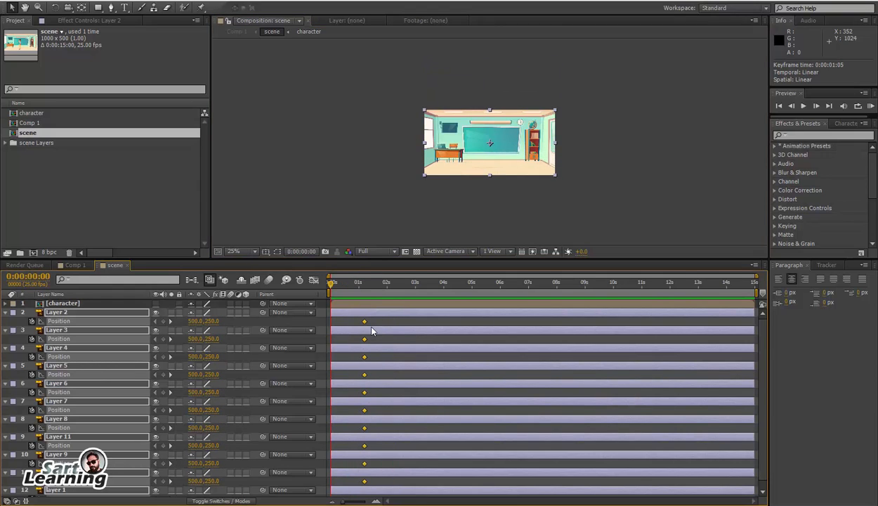
Start the classroom layers just above the frame and overshoot them down to Y 286 at 0:00:01:00
left_click_drag(531, 162, 531, 94)
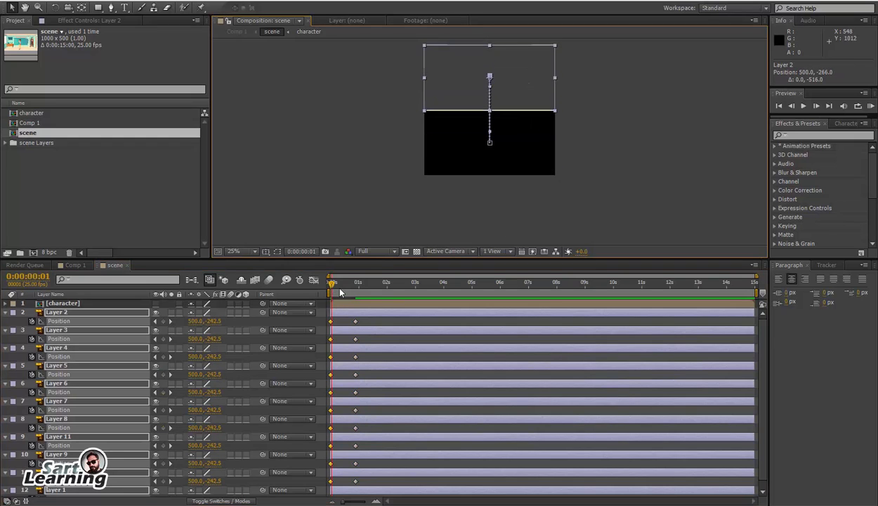
left_click_drag(332, 283, 360, 295)
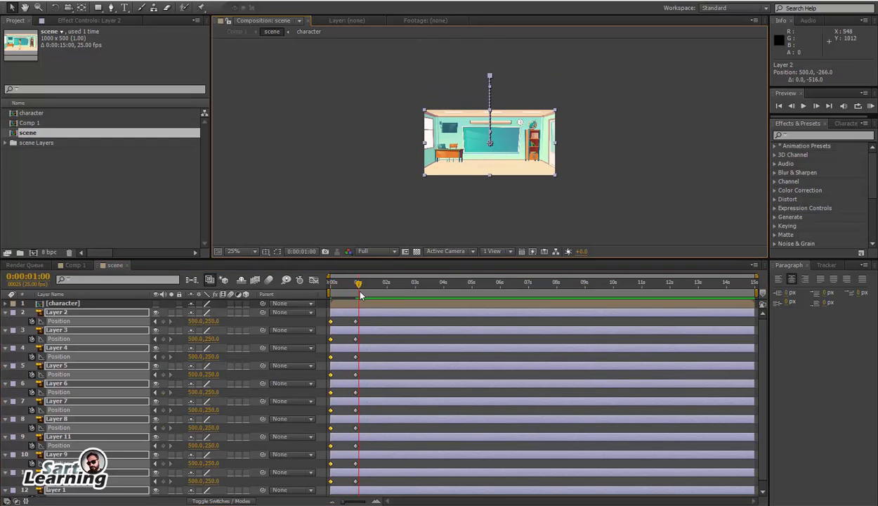
left_click_drag(531, 158, 540, 163)
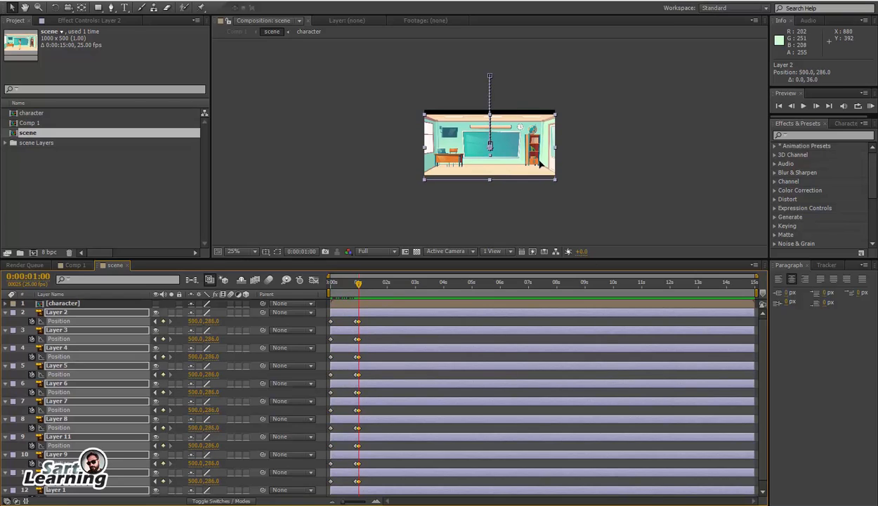
Settle the classroom layers back up to Y 248 at 0:00:01:03 and preview the bounce from the start
left_click_drag(355, 282, 363, 286)
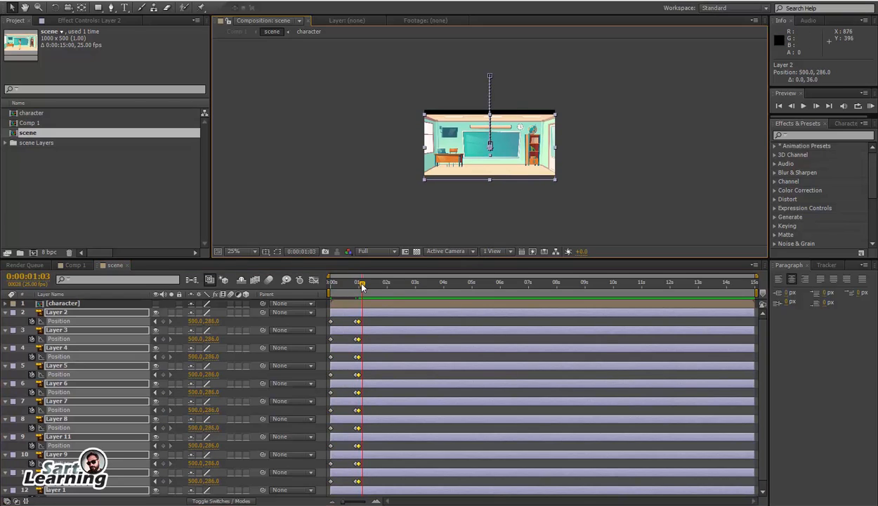
scroll(532, 146, "up", 2)
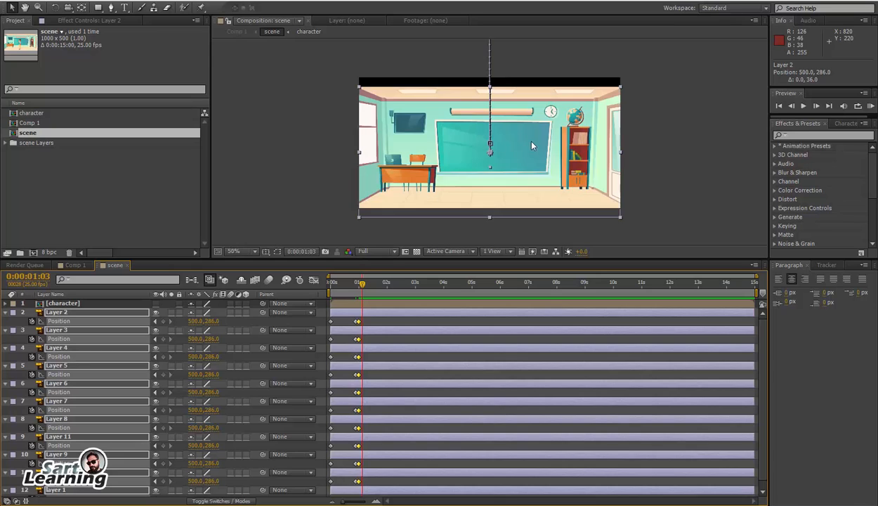
left_click_drag(527, 165, 526, 155)
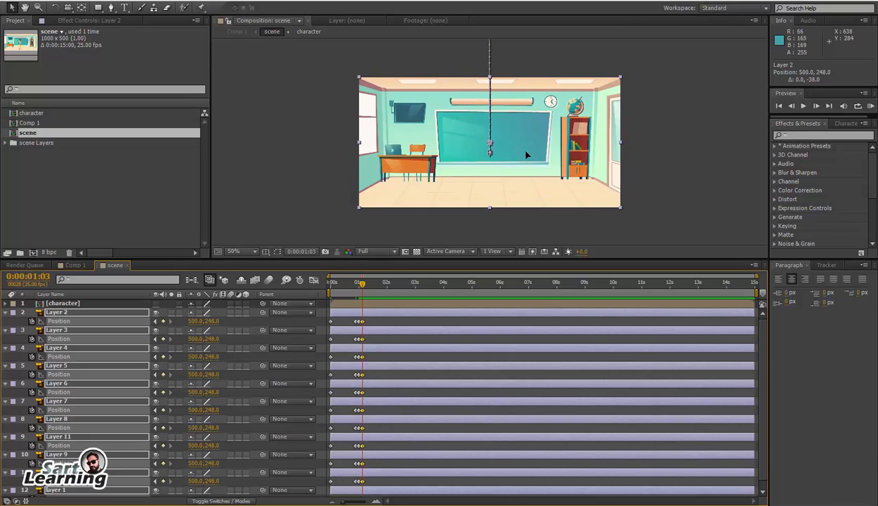
left_click(712, 196)
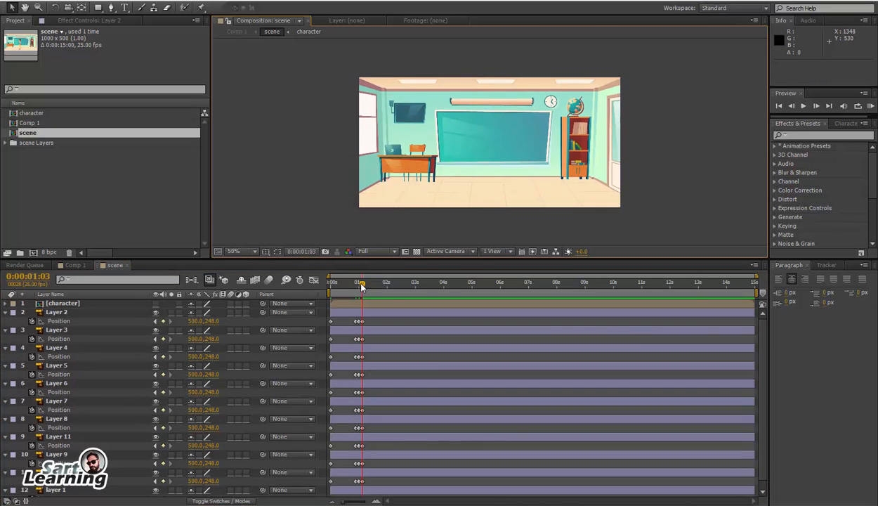
key("Home")
left_click_drag(330, 285, 359, 309)
Check layer 1 on its own, then shift its last three Position keyframes earlier so the room lands before 0:00:01:00
scroll(418, 462, "down", 1)
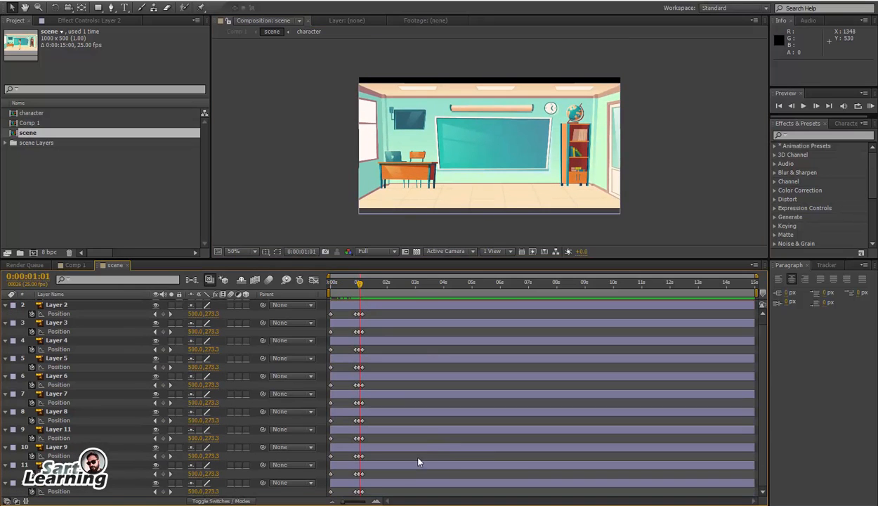
left_click(170, 483)
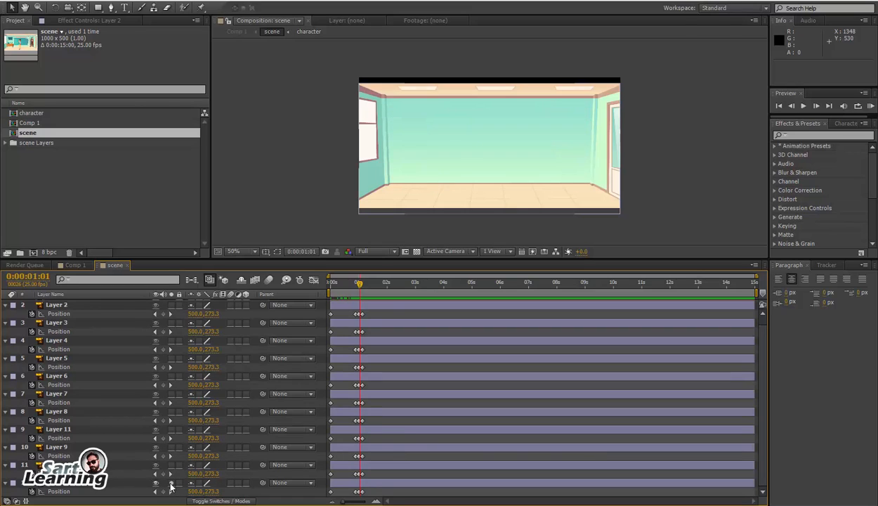
left_click(170, 483)
left_click(380, 484)
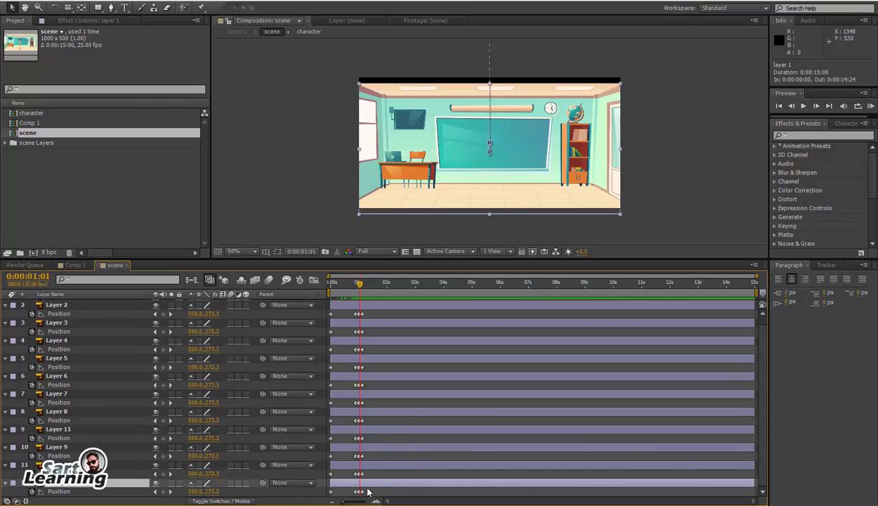
left_click_drag(368, 491, 353, 493)
Stagger the starts of Layer 2 and Layer 4 through Layer 11 by a few frames, with Layer 10 at 0:00:00:04, and preview the drop-in
left_click_drag(373, 448, 400, 347)
left_click_drag(374, 305, 387, 309)
left_click_drag(377, 343, 373, 345)
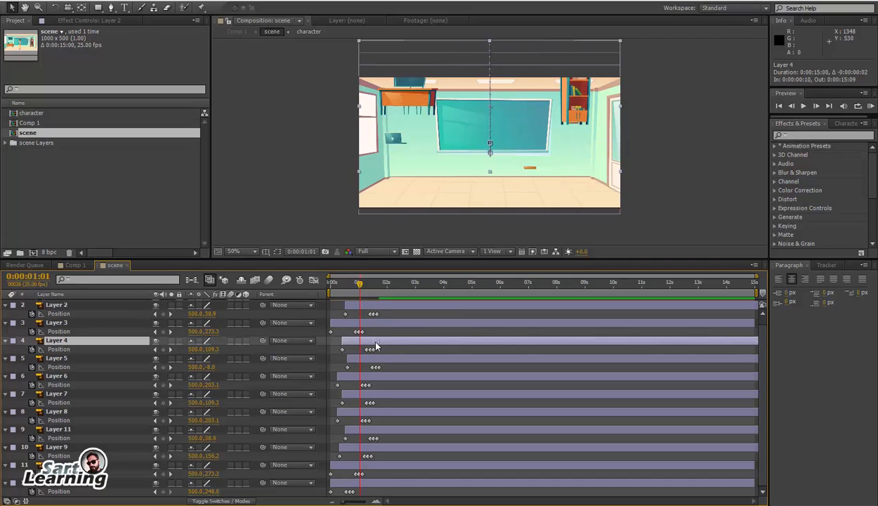
left_click_drag(373, 380, 375, 383)
left_click_drag(349, 411, 353, 468)
scroll(371, 409, "up", 1)
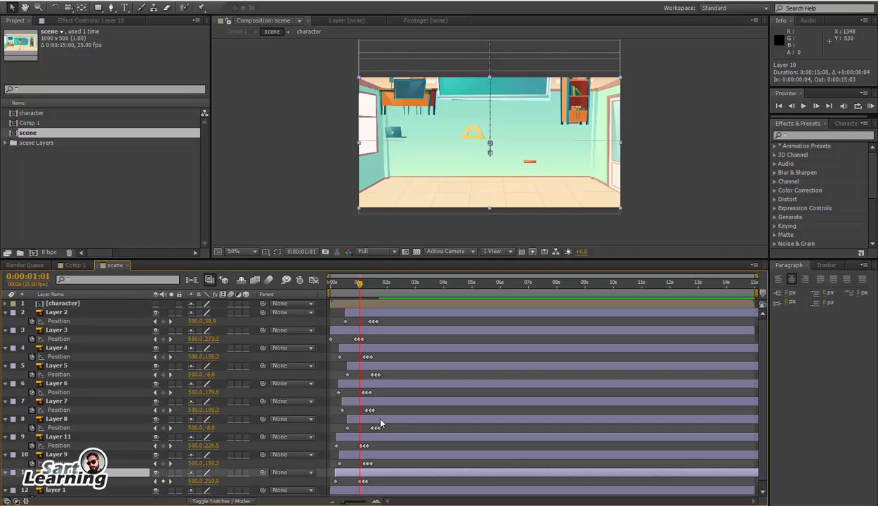
left_click_drag(362, 282, 387, 313)
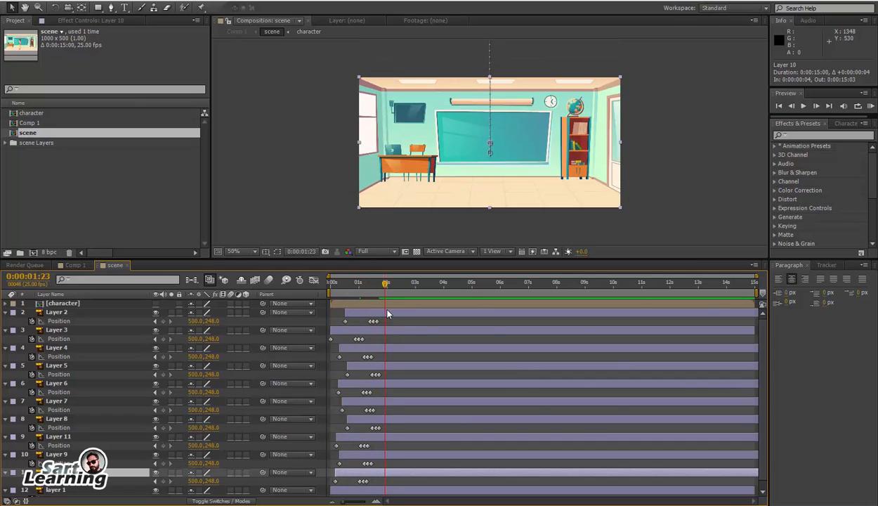
Open the character composition and compare its mouth layers, Layer 14 copy and Layer 14, at the start
left_click(42, 304)
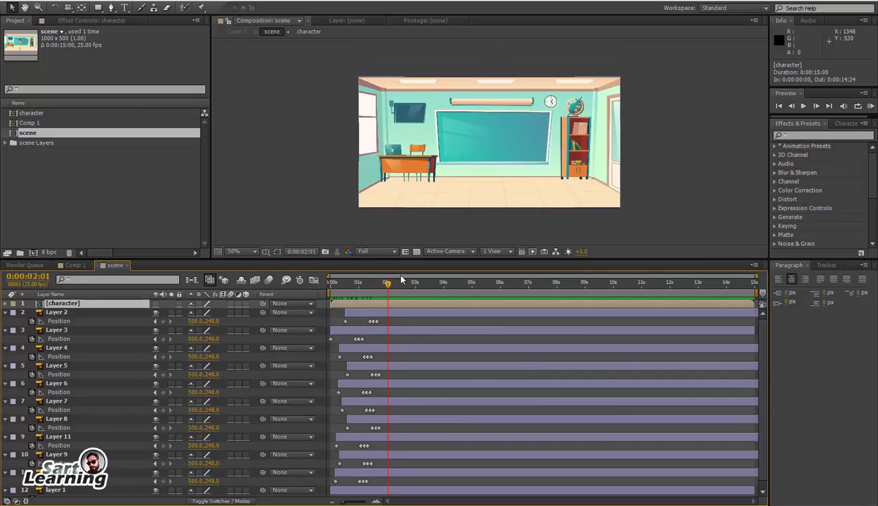
double_click(430, 303)
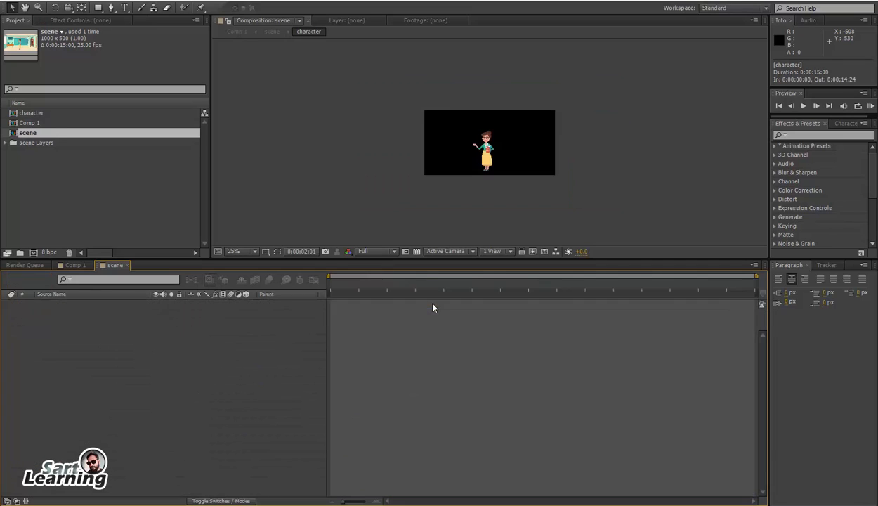
scroll(526, 160, "up", 3)
left_click(341, 305)
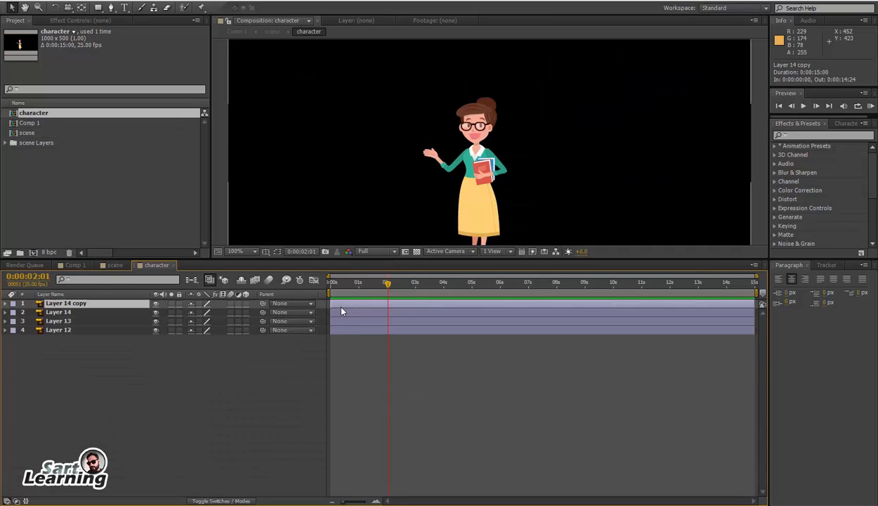
left_click(343, 312)
left_click_drag(387, 282, 330, 282)
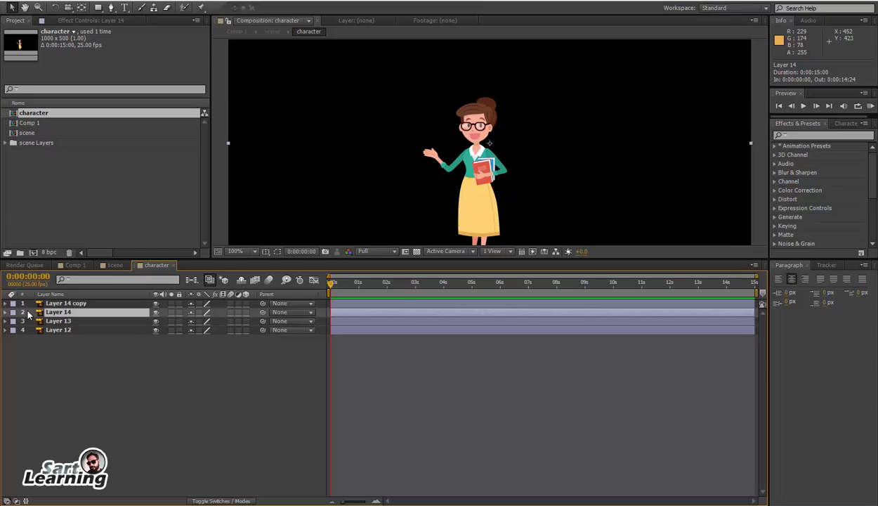
left_click(156, 313)
left_click(156, 307)
Trim Layer 14 copy and Layer 14 to 12 frames each and place Layer 14 directly after Layer 14 copy
left_click(343, 303, "shift")
left_click_drag(754, 303, 345, 303)
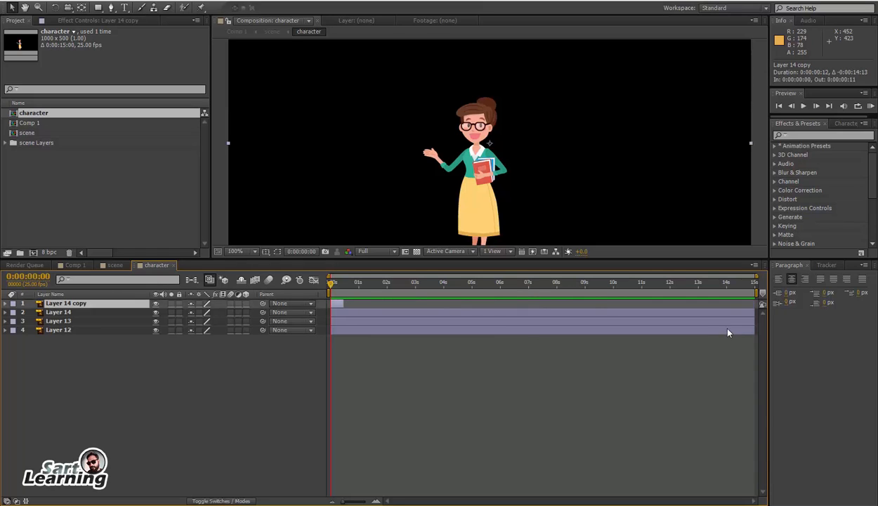
left_click_drag(754, 312, 351, 317)
scroll(510, 175, "up", 1)
left_click_drag(333, 286, 362, 312)
Duplicate Layer 14 copy twice, with one duplicate trimmed to 4 frames from 0:00:00:19 and the other starting at 0:00:00:23
left_click(335, 304)
key("ctrl+d")
left_click(335, 312)
key("ctrl+d")
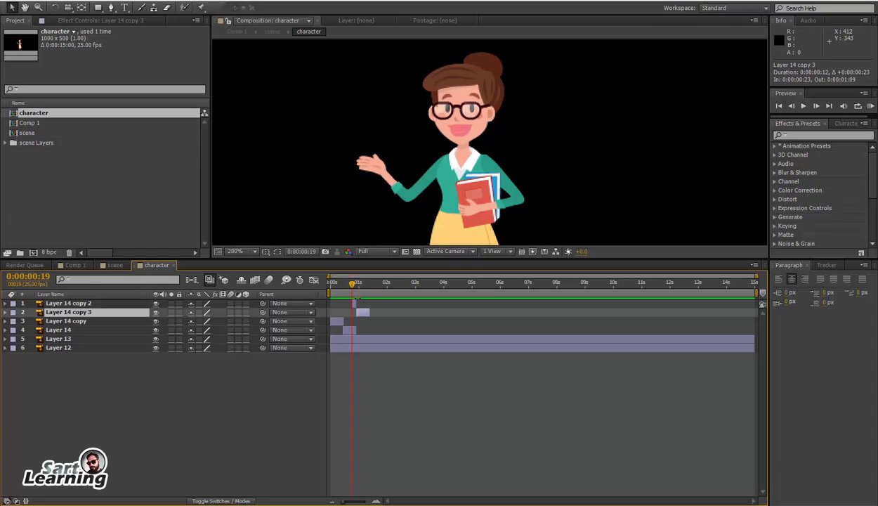
left_click_drag(334, 279, 365, 283)
Duplicate Layer 14, raise the duplicate above Layer 14 copy 3, and trim it to 8 frames starting at 0:00:01:01
left_click(346, 330)
left_click(350, 331, "ctrl")
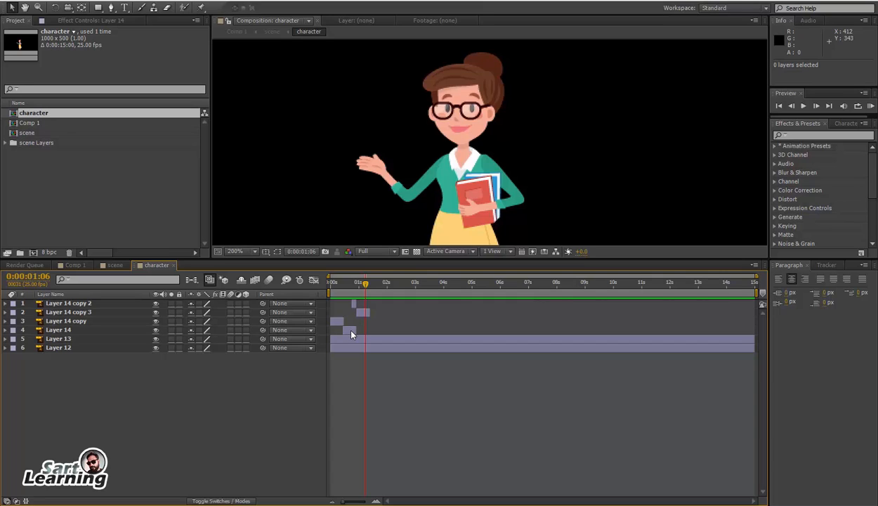
left_click(351, 331)
key("ctrl+d")
left_click_drag(351, 331, 374, 312)
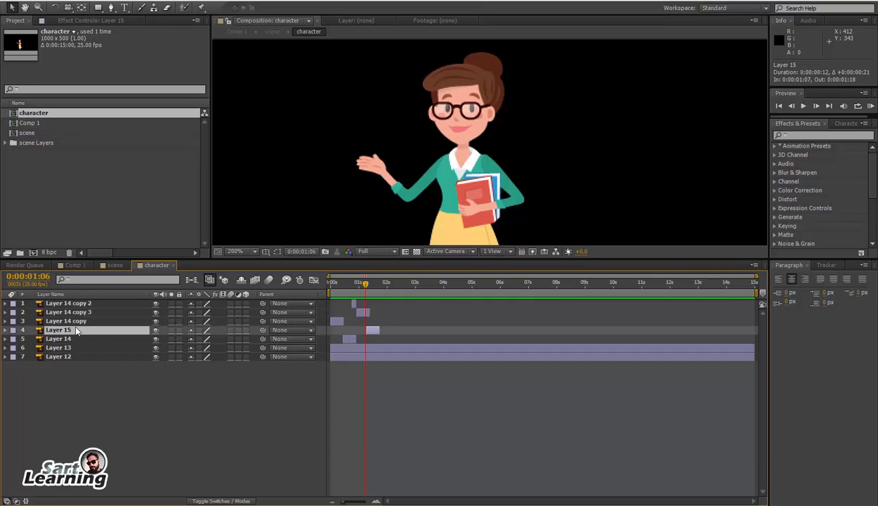
key("ctrl+]")
key("ctrl+]")
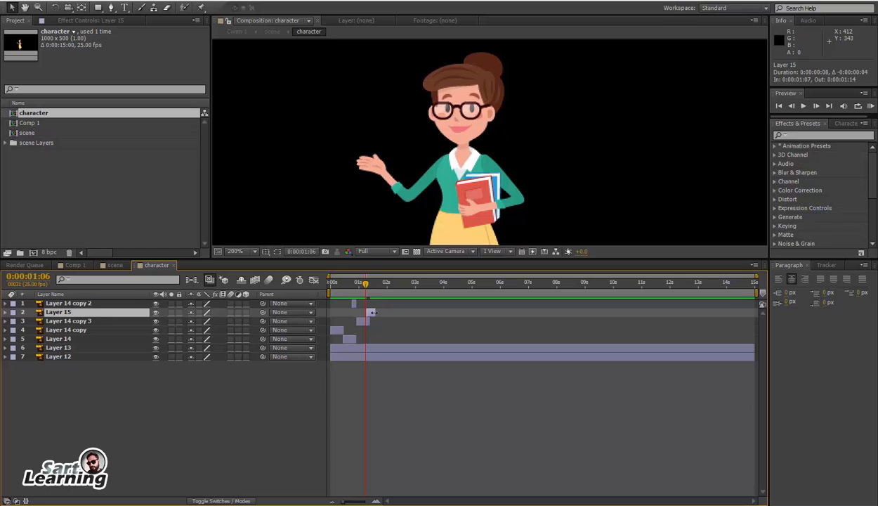
left_click_drag(371, 317, 364, 316)
left_click_drag(359, 284, 313, 298)
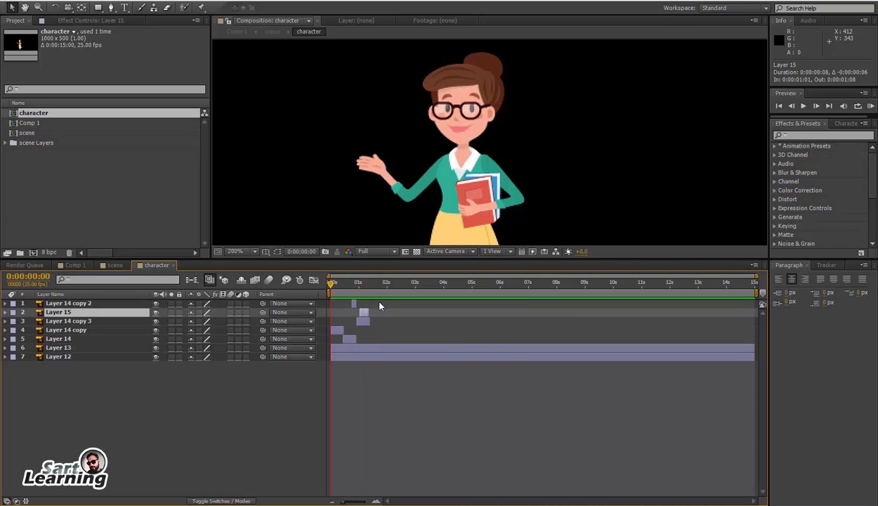
left_click_drag(379, 306, 315, 334)
Pre-compose the five mouth layers, Layer 14 copy 2 through Layer 14, as "lip_sync" and preview the result
left_click(64, 303)
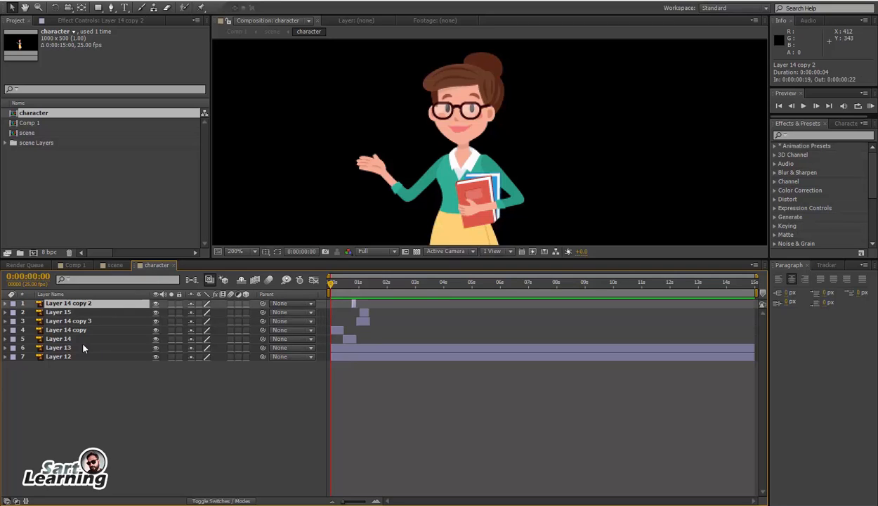
left_click(70, 340, "shift")
key("ctrl+shift+c")
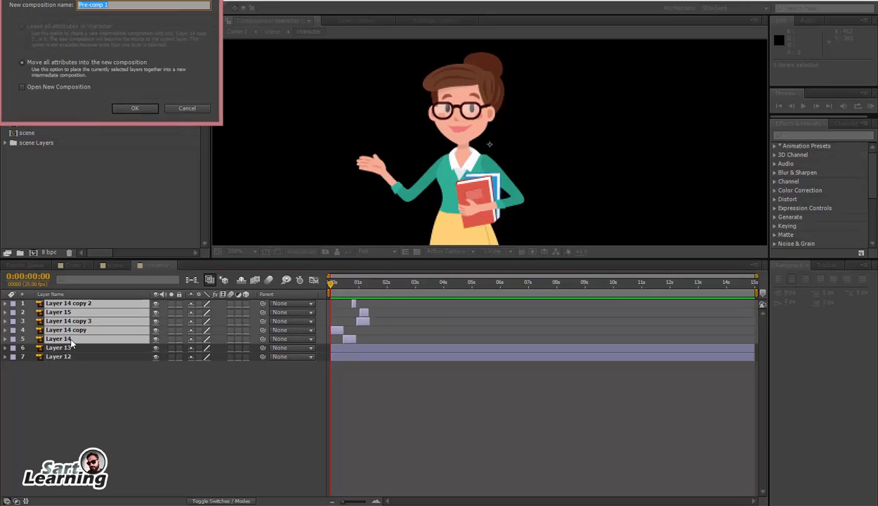
type("lip_sync")
key("Return")
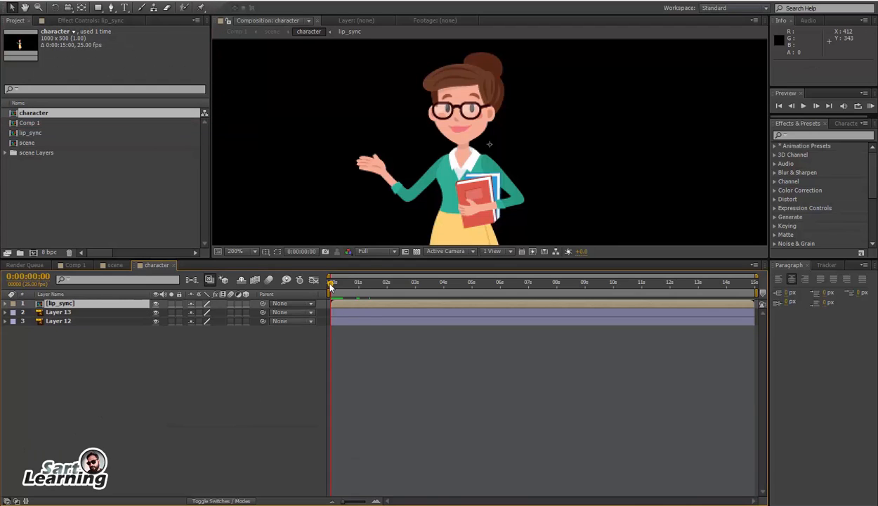
left_click_drag(331, 285, 371, 294)
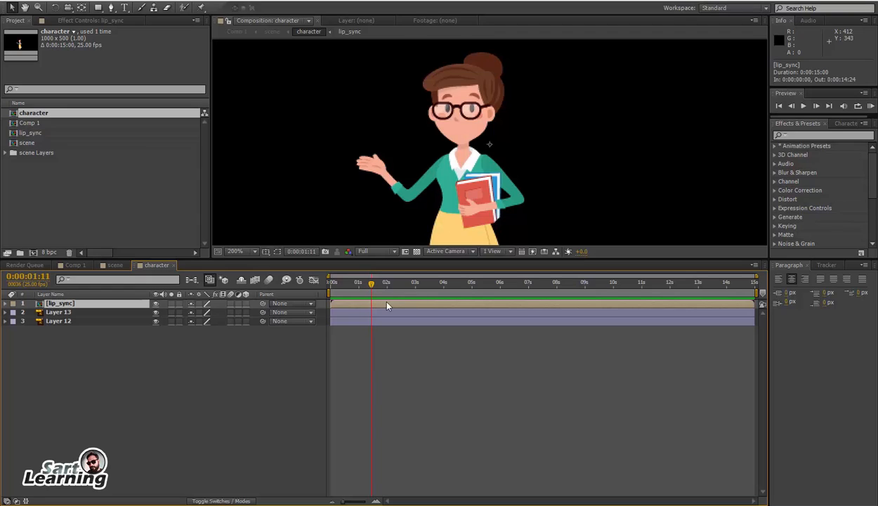
Enable time remapping on the lip_sync layer and move its end keyframe to 0:00:14:24
left_click(808, 135)
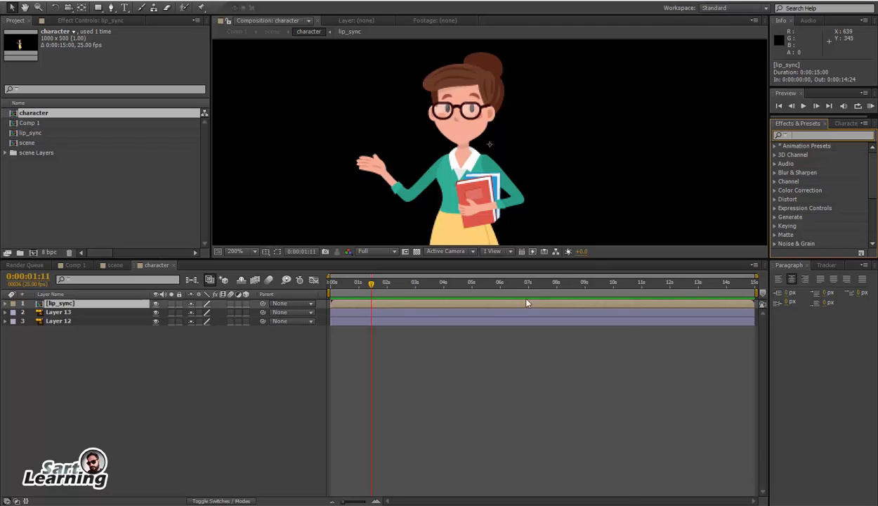
right_click(492, 302)
mouse_move(537, 184)
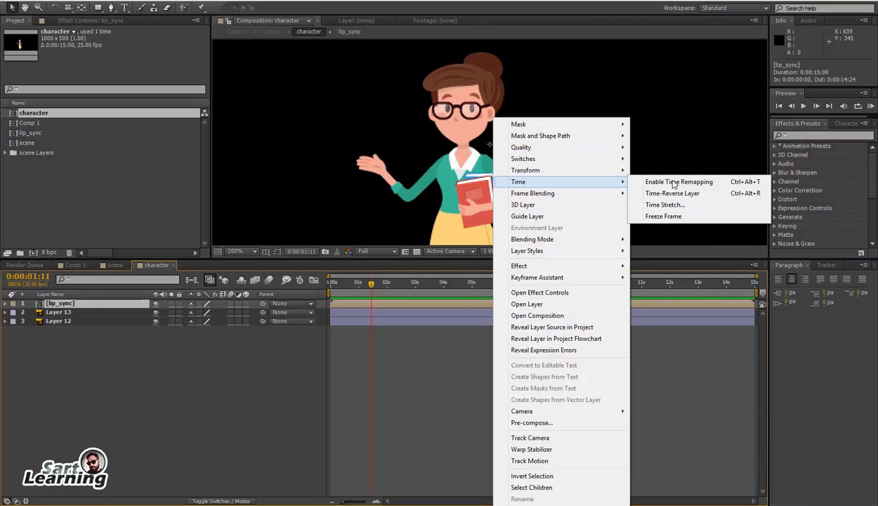
left_click(680, 181)
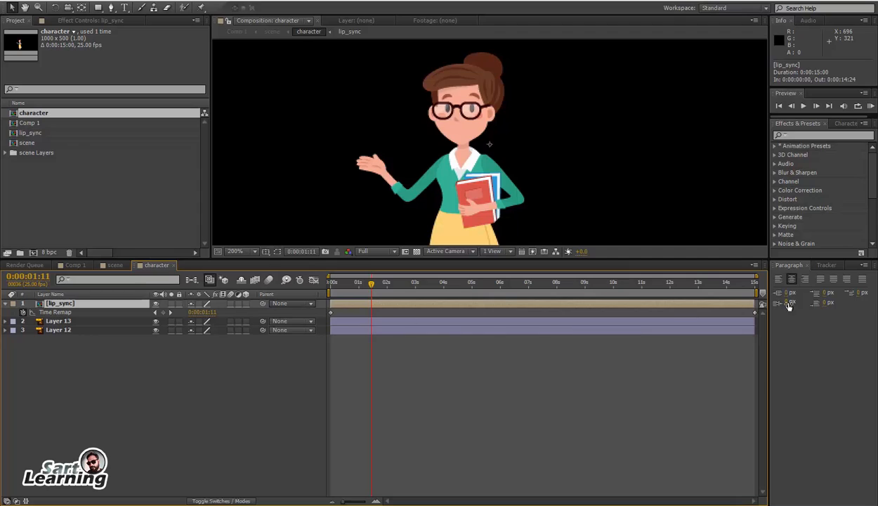
left_click_drag(755, 313, 439, 313)
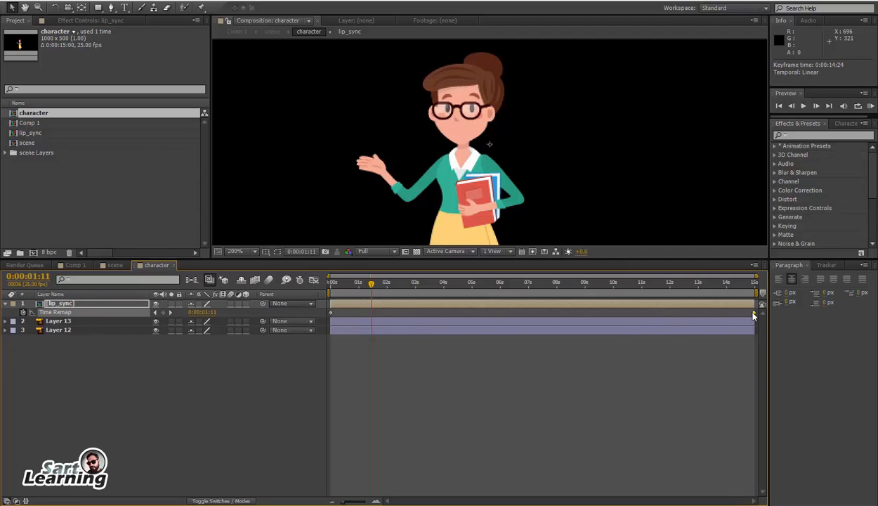
Add a Time Remap keyframe on lip_sync at 0:00:01:07 and paste copies of the first two keyframes at 0:00:01:21
left_click_drag(350, 287, 367, 287)
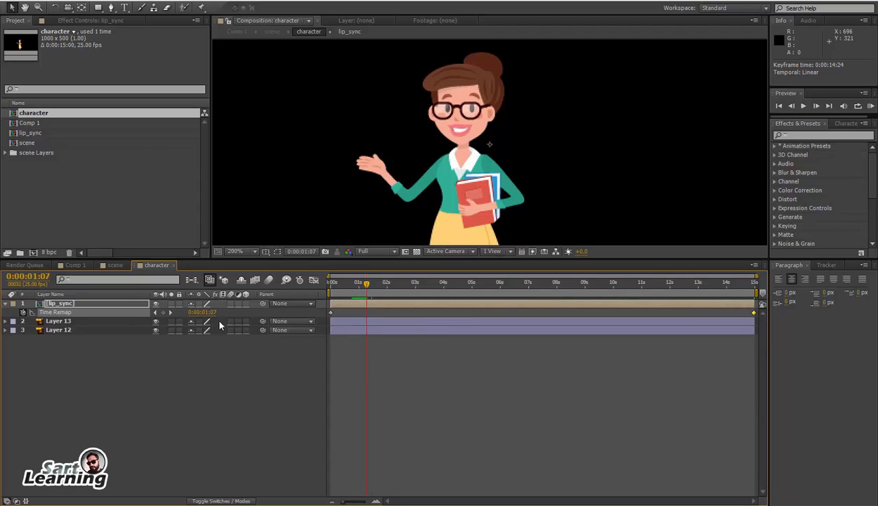
left_click(373, 314)
left_click_drag(367, 288, 325, 308)
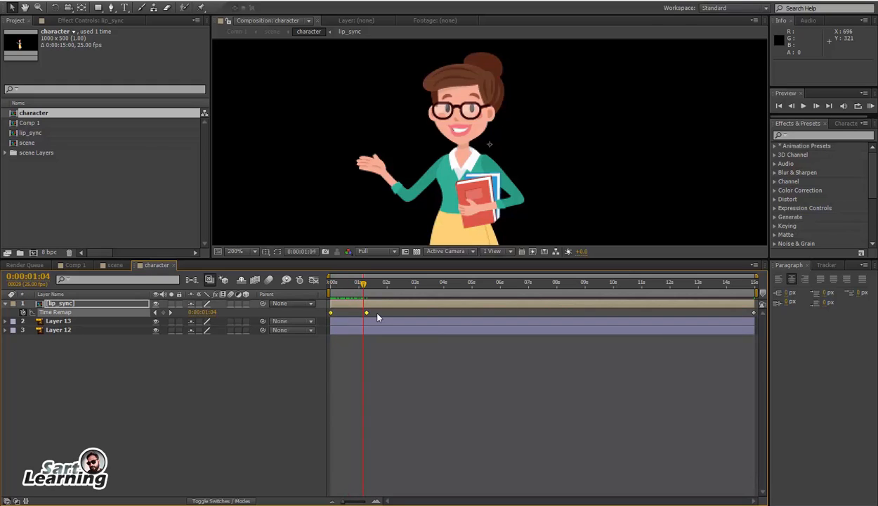
key("ctrl+c")
left_click(383, 288)
key("ctrl+v")
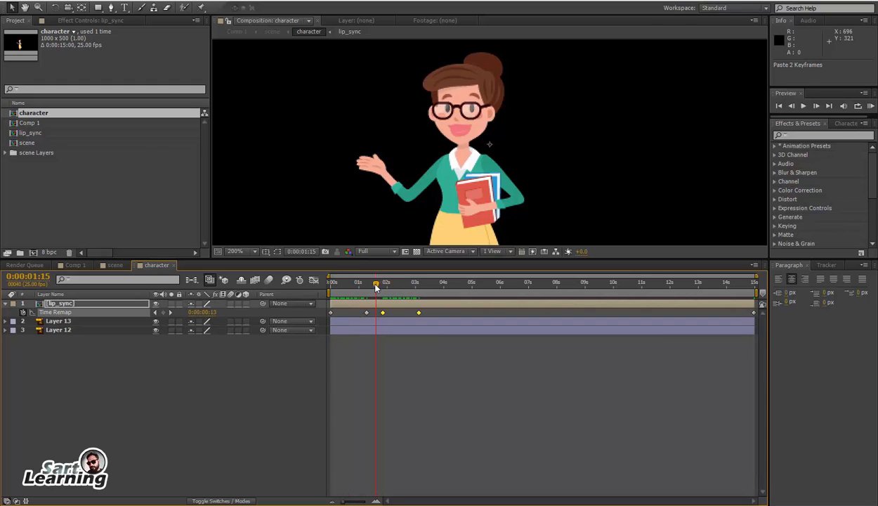
left_click(390, 315)
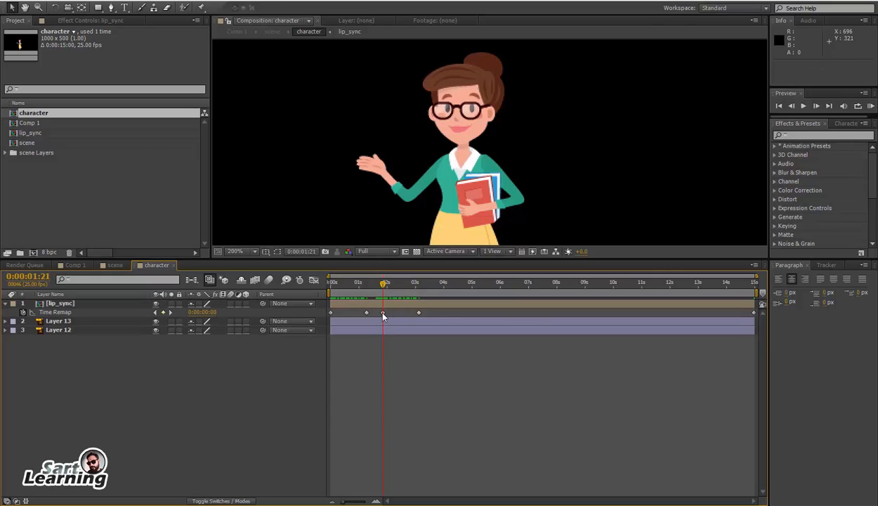
Retime the first four lip_sync Time Remap keyframes to fit within about 1.5 seconds, with the third at 0:00:01:00
left_click_drag(383, 313, 451, 314)
left_click_drag(384, 286, 325, 291)
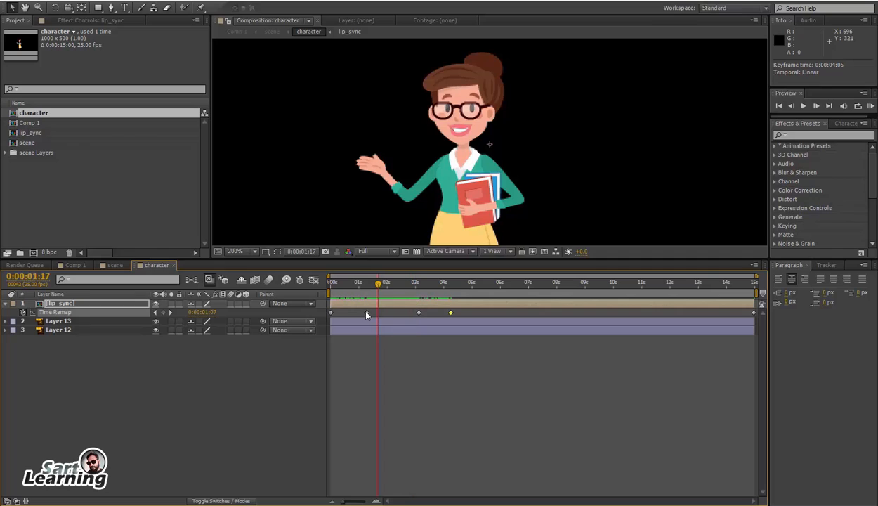
left_click_drag(366, 314, 345, 314)
left_click(419, 313, "shift")
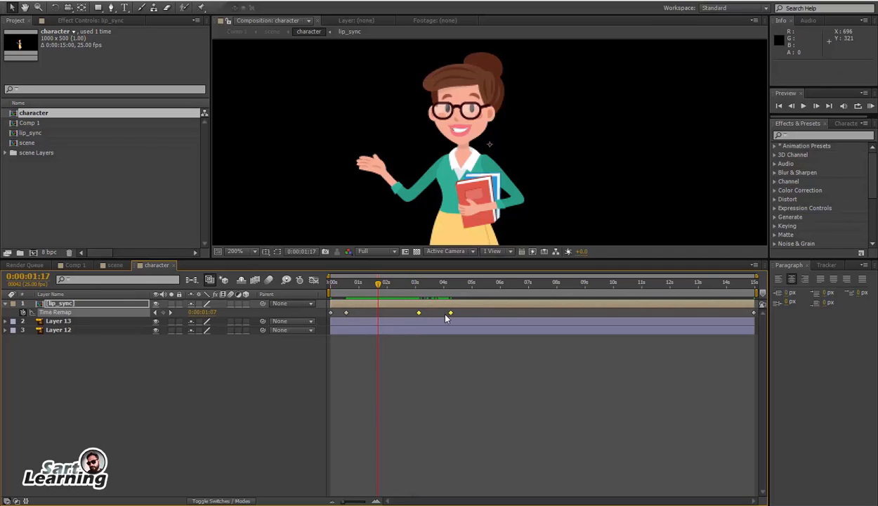
left_click_drag(424, 313, 345, 314)
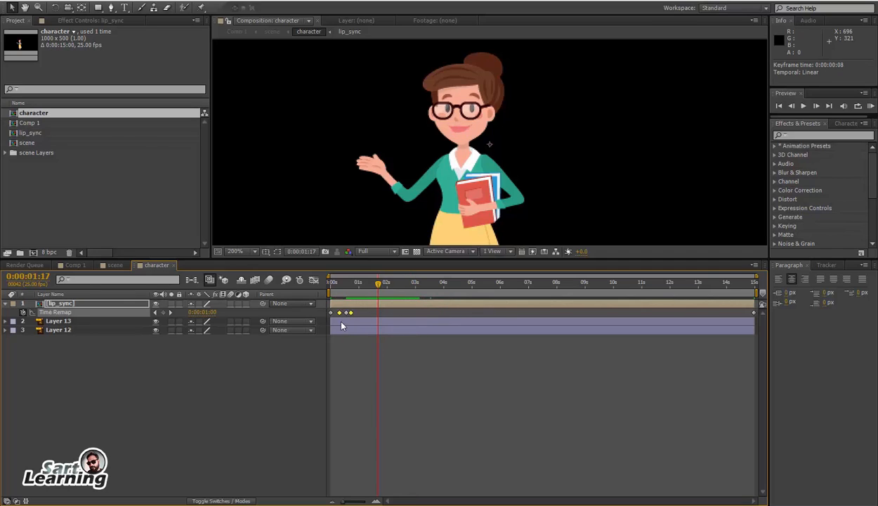
left_click(330, 285)
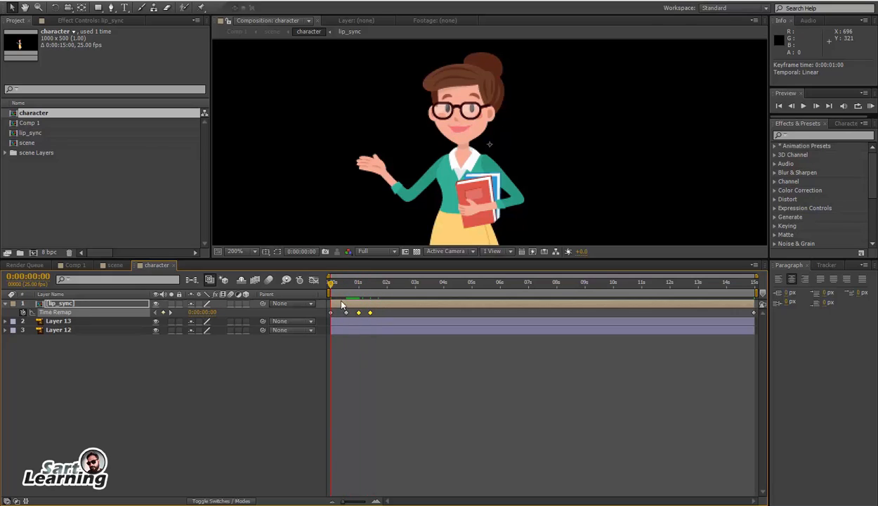
Copy the four lip_sync Time Remap keyframes and paste them repeatedly to continue the mouth movement to about 5.5 seconds
left_click_drag(373, 319, 309, 306)
key("ctrl+c")
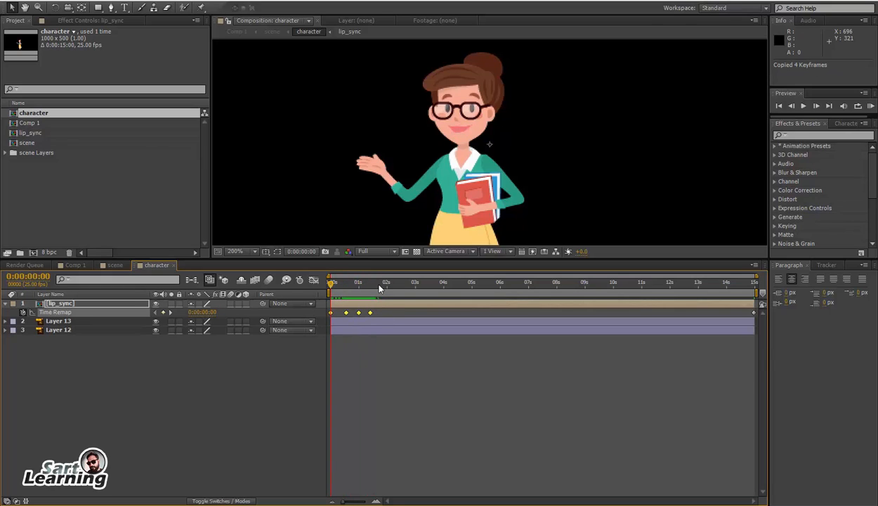
left_click(380, 284)
left_click_drag(383, 288, 490, 322)
key("ctrl+v")
key("ctrl+a")
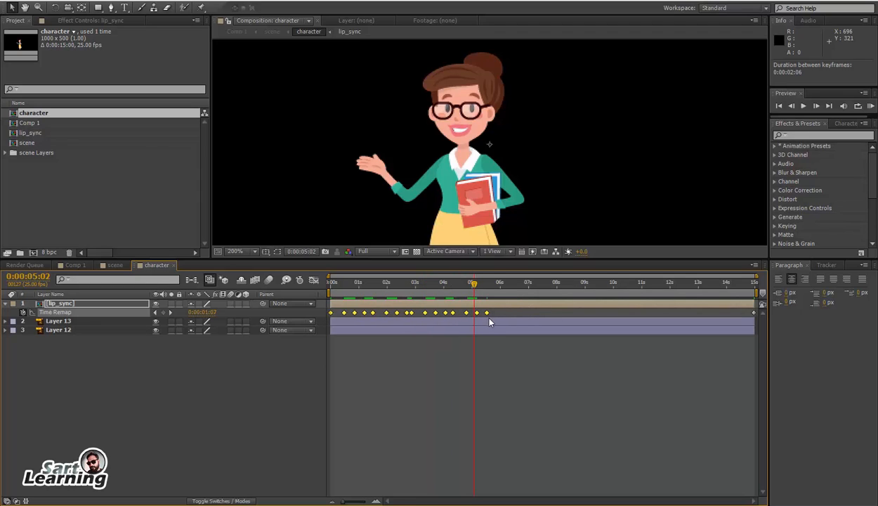
Copy the repeated Time Remap keyframes, paste the whole set at 0:00:05:11, and preview the result
key("ctrl+c")
left_click(484, 282)
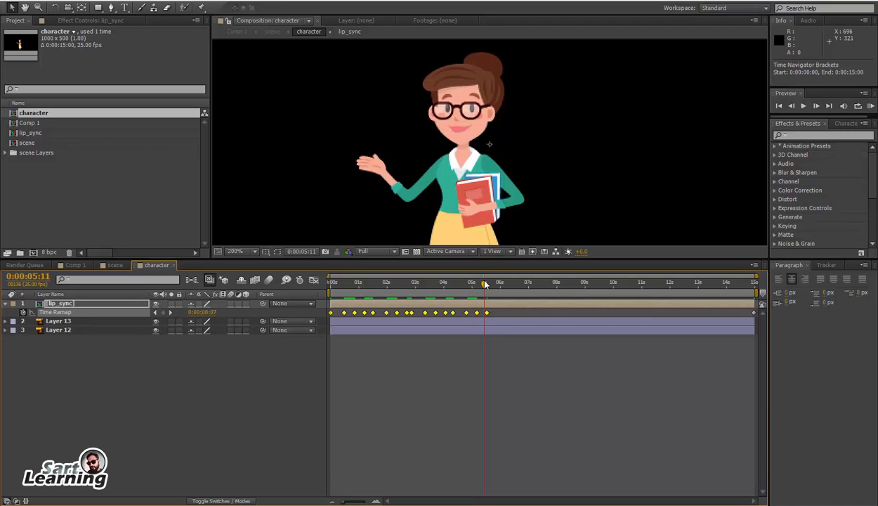
key("ctrl+v")
left_click_drag(486, 285, 323, 300)
left_click(182, 385)
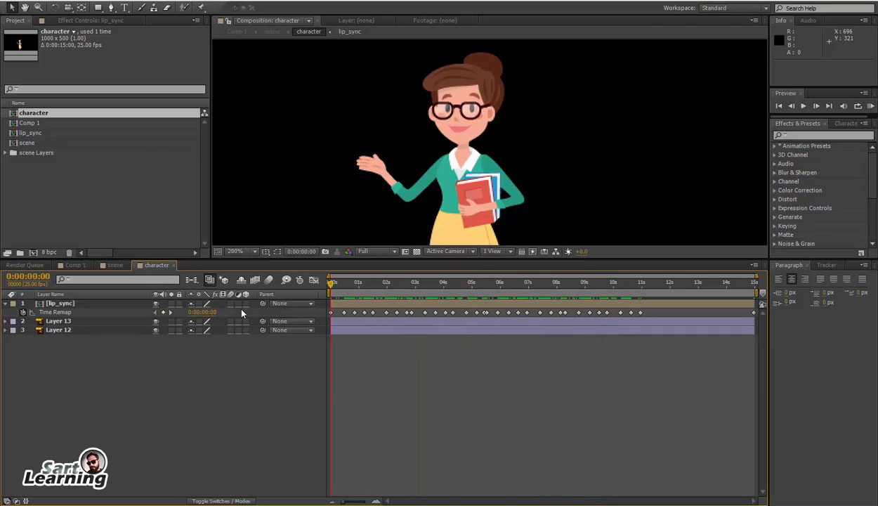
Parent lip_sync to Layer 13 and move Layer 13's anchor point to the neck at 473, 247
left_click(61, 321)
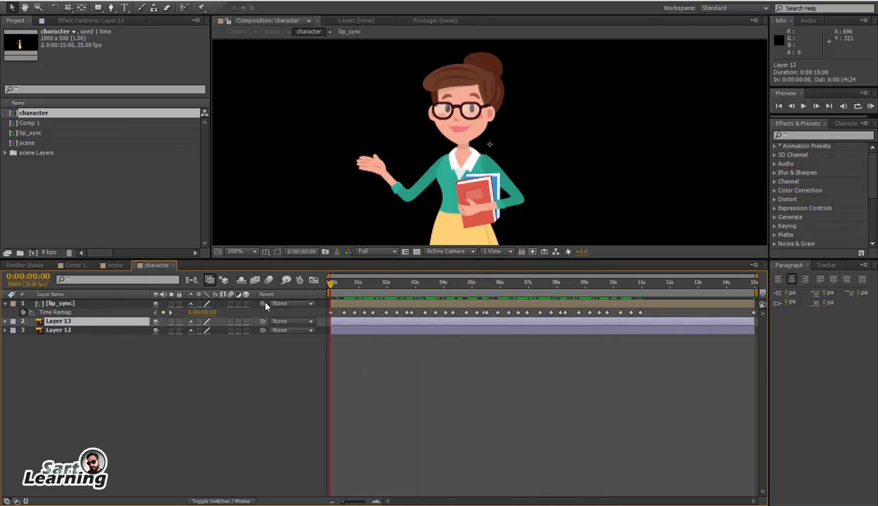
left_click_drag(265, 304, 106, 321)
key("y")
left_click_drag(487, 150, 475, 153)
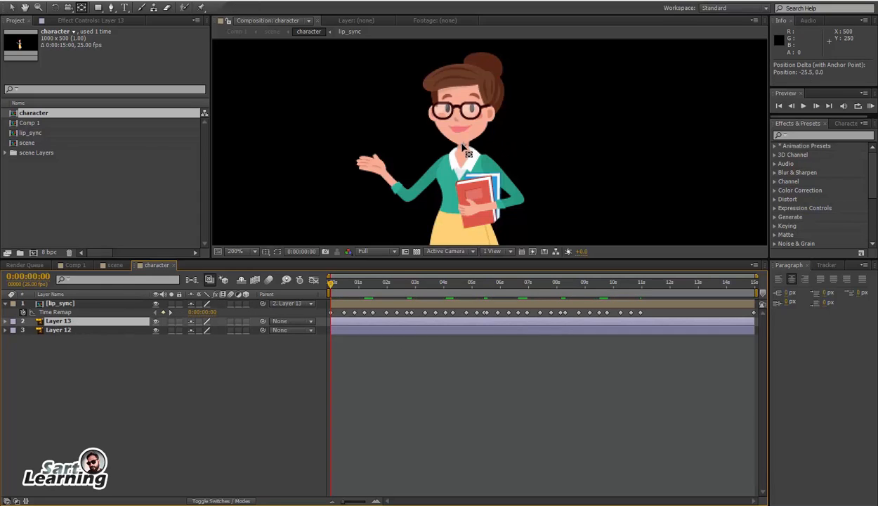
Keyframe Layer 13's rotation at 2° at the start, tilted the opposite way at 0:00:01:22, and 4° at 0:00:04:23
key("alt+shift+r")
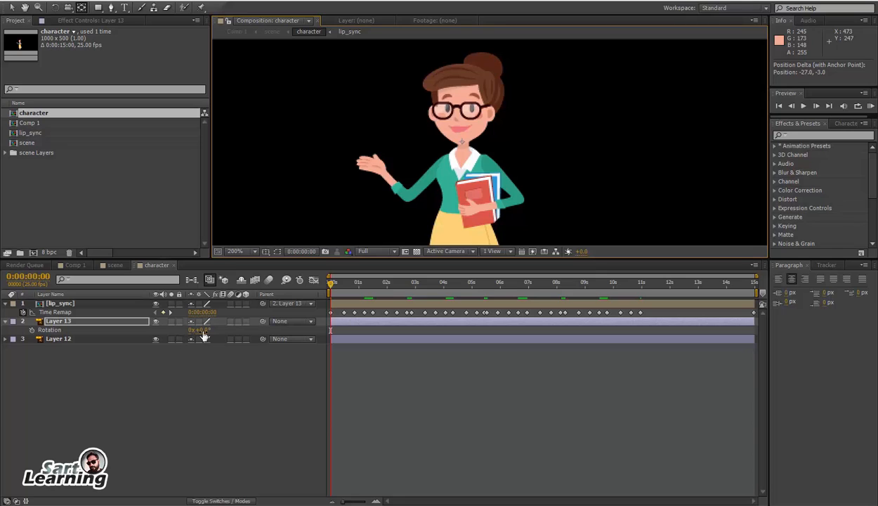
mouse_move(199, 330)
left_mouse_down()
mouse_move(190, 330)
mouse_move(200, 330)
left_mouse_up()
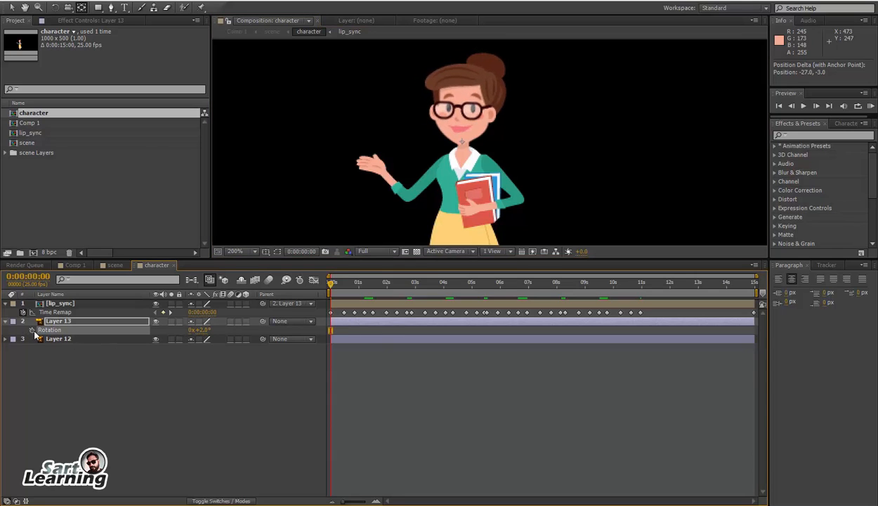
left_click_drag(450, 293, 384, 294)
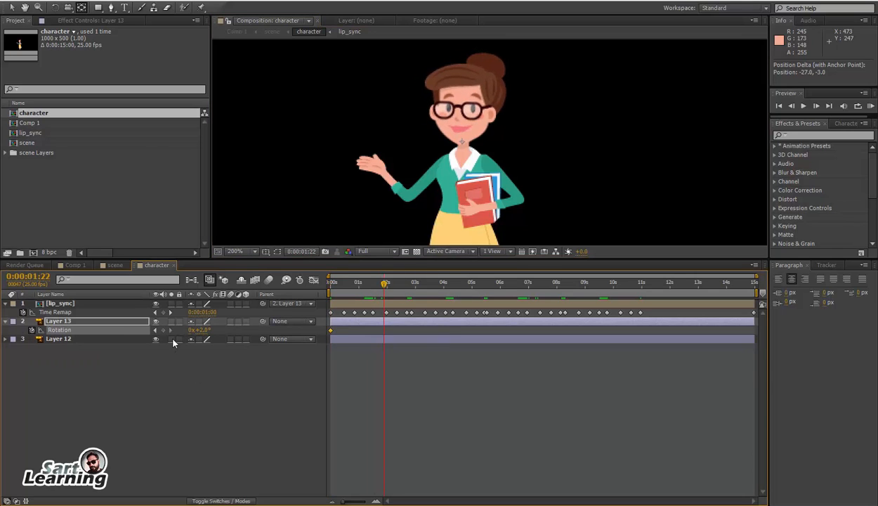
left_click_drag(200, 330, 191, 330)
left_click_drag(385, 284, 470, 293)
left_click_drag(200, 330, 213, 336)
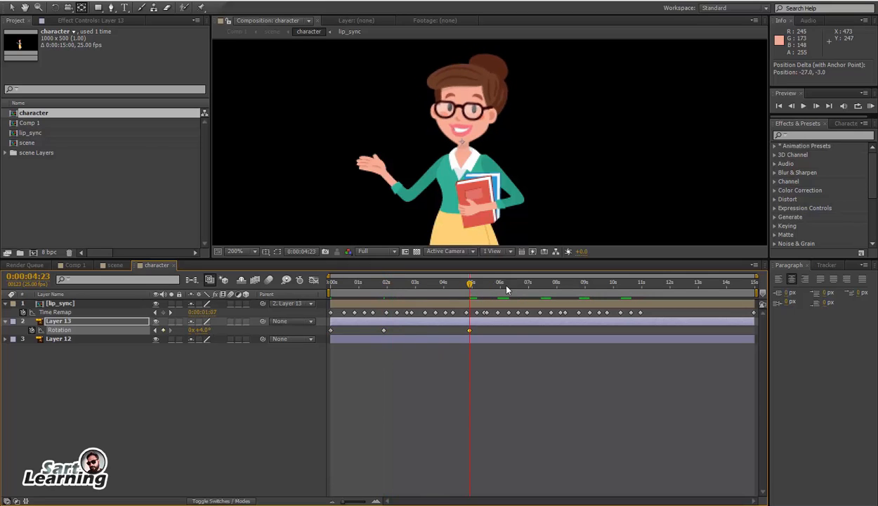
Add a strong negative head tilt to Layer 13 at about 8 seconds and a counter-rotation at 0:00:10:19
left_click_drag(507, 289, 559, 289)
left_click_drag(204, 330, 185, 330)
left_click_drag(567, 283, 606, 300)
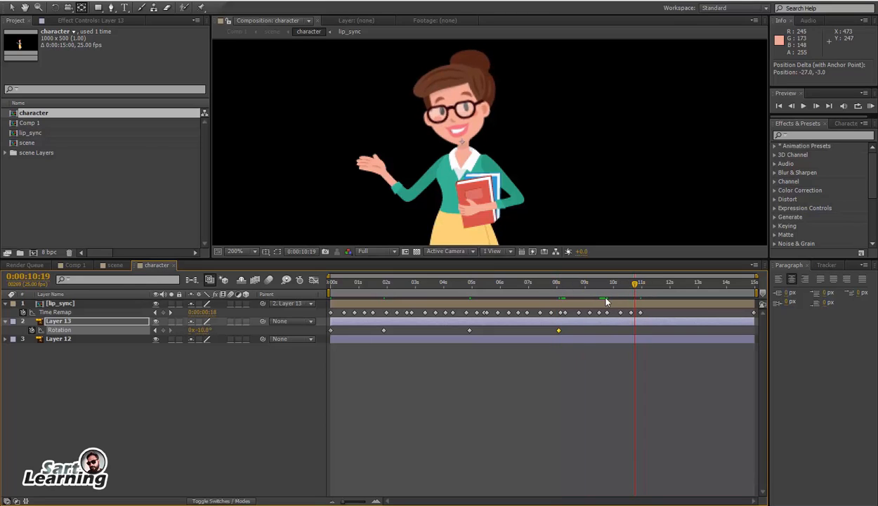
left_click_drag(199, 331, 209, 330)
left_click_drag(402, 285, 415, 285)
left_click(164, 419)
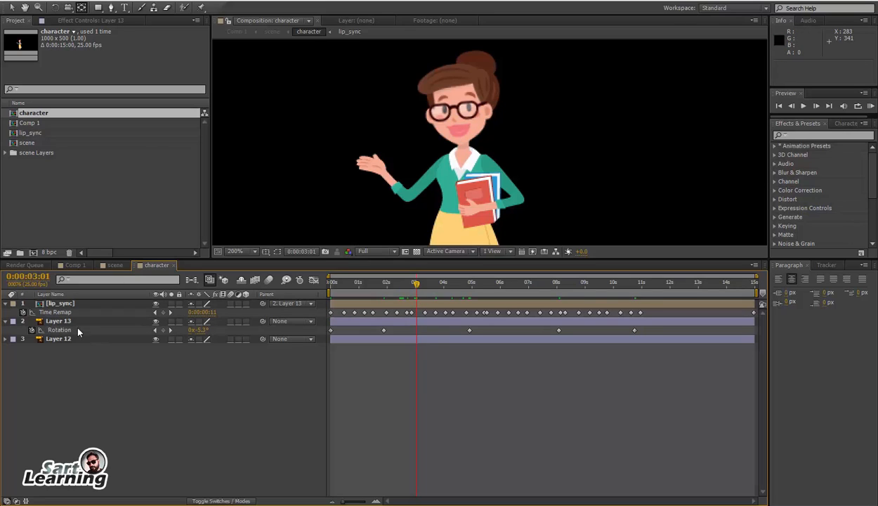
Add a Layer 13 Position keyframe at 0:00:03:01 and set its position at the start to 473.0, 248.0
left_click(74, 322)
key("p")
left_click(32, 329)
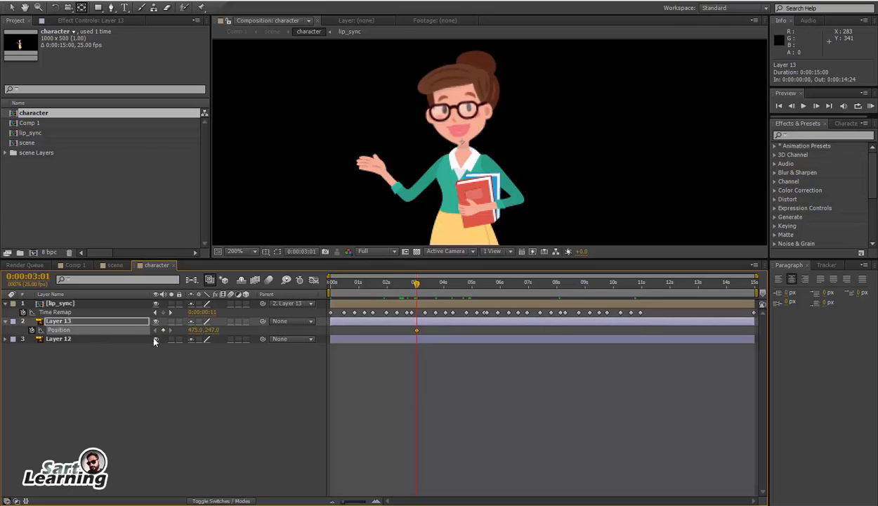
key("Home")
key("v")
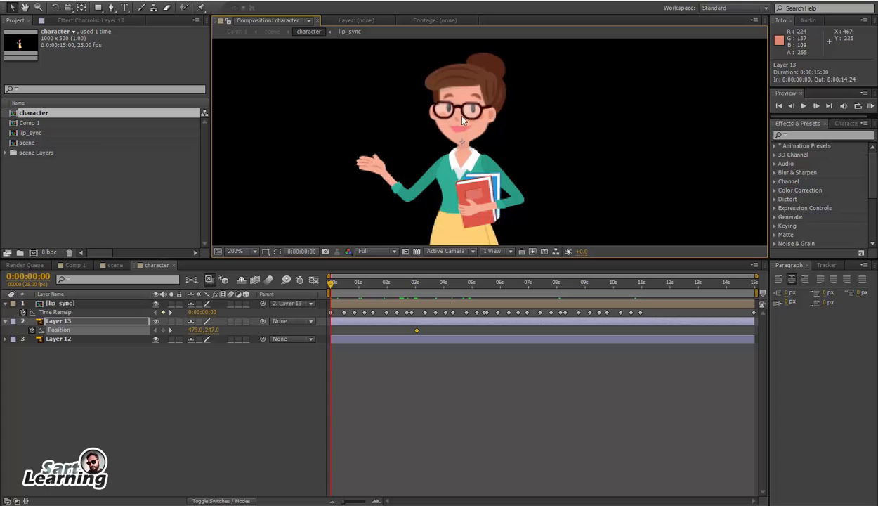
left_click_drag(468, 120, 468, 121)
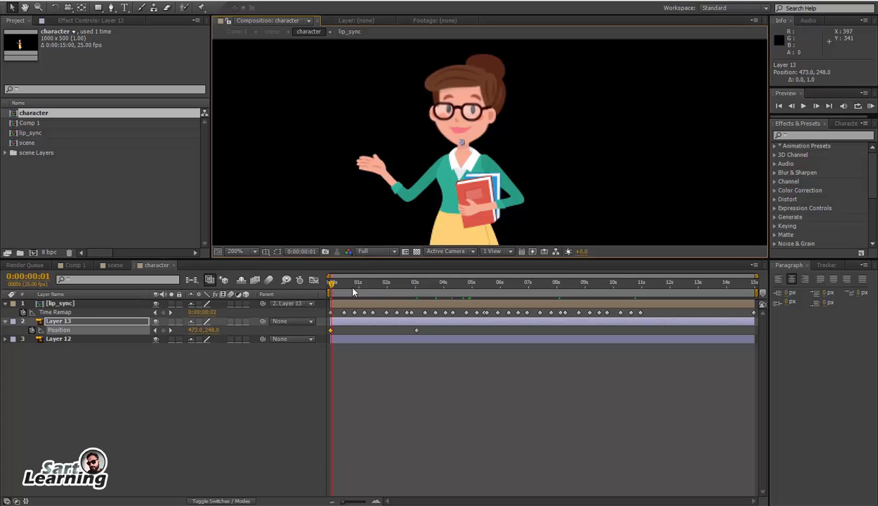
Move Layer 13 to 473.5, 244.0 at 0:00:05:06 and to 473.5, 246.5 at 0:00:07:19, and preview the head movement
left_click_drag(353, 288, 478, 284)
left_click_drag(472, 134, 472, 131)
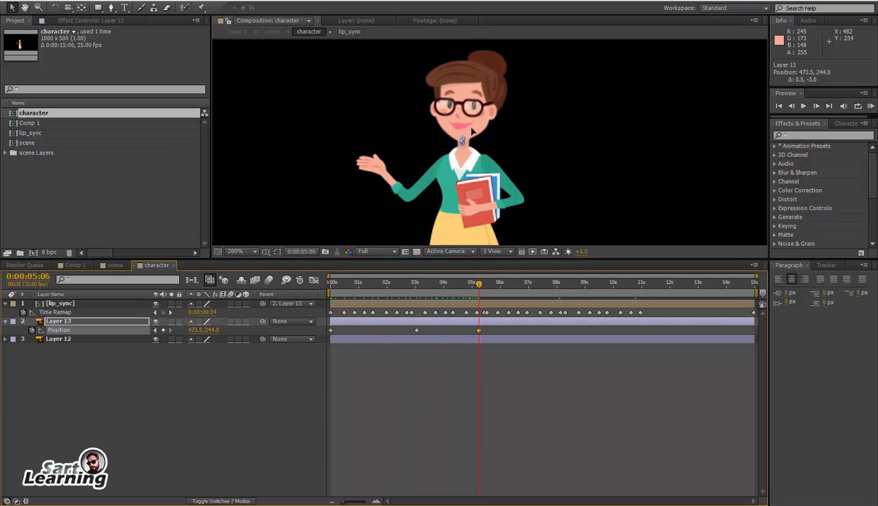
left_click_drag(478, 284, 551, 284)
left_click_drag(472, 119, 472, 121)
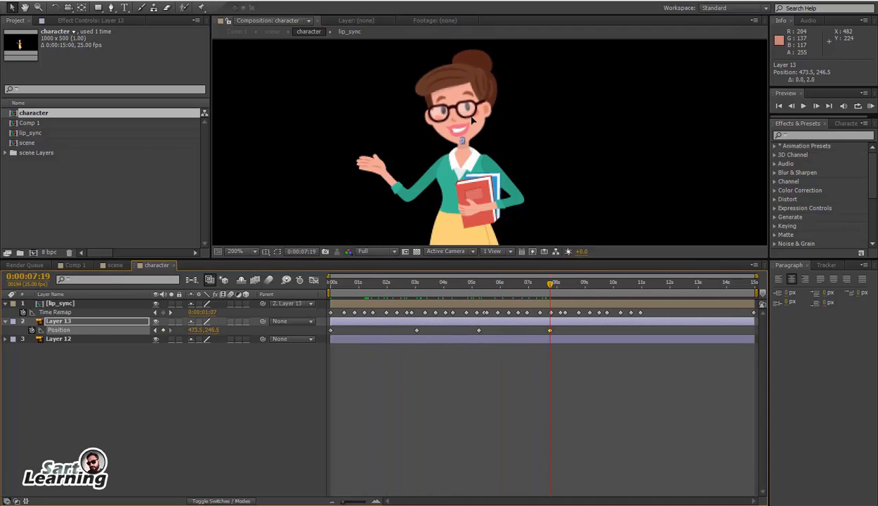
left_click_drag(552, 287, 149, 307)
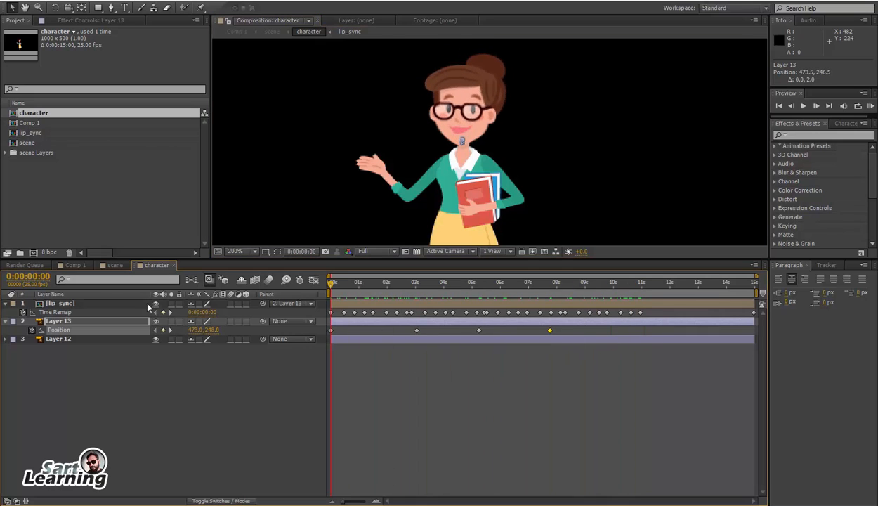
Place Puppet pins at 0:00:00:17 on Layer 12 down the body, including the neck and waist
left_click(363, 341)
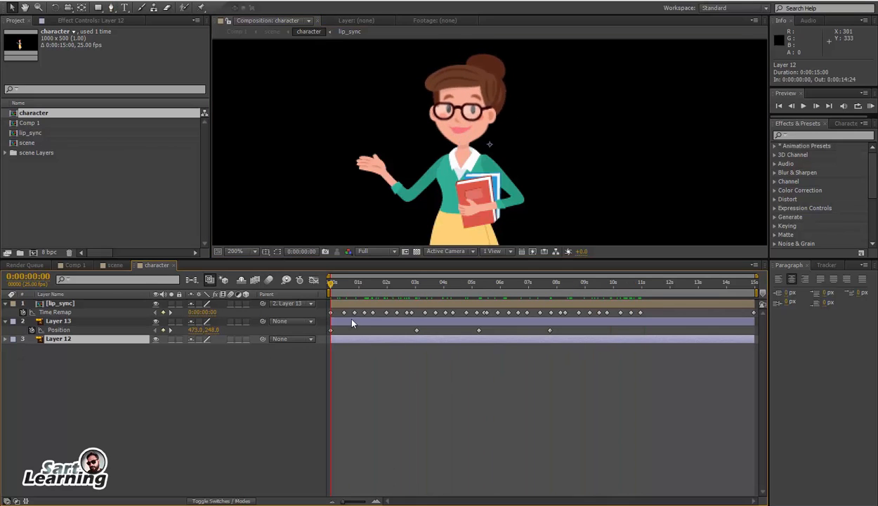
left_click_drag(355, 291, 349, 286)
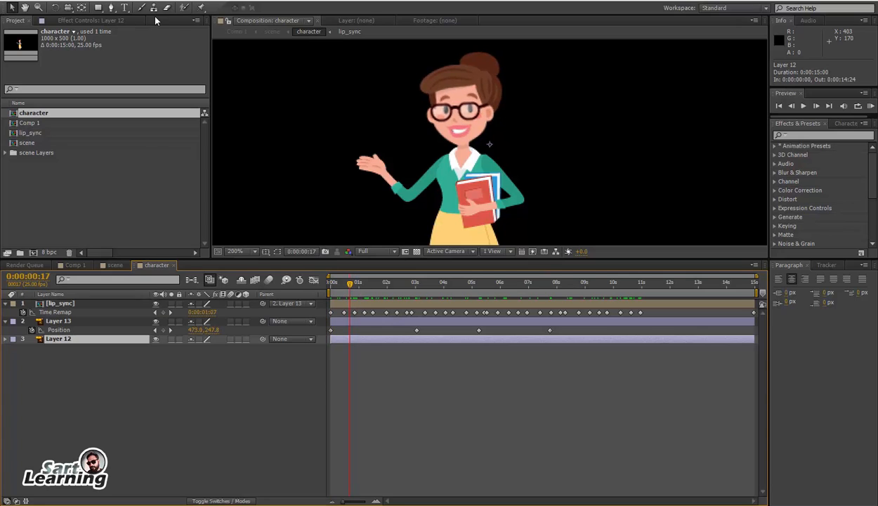
left_click(201, 8)
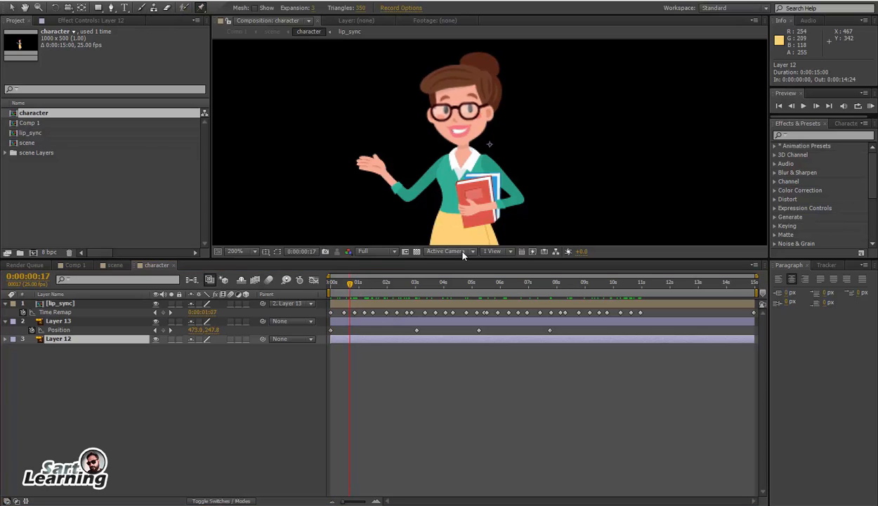
left_click(465, 221)
scroll(468, 215, "down", 3)
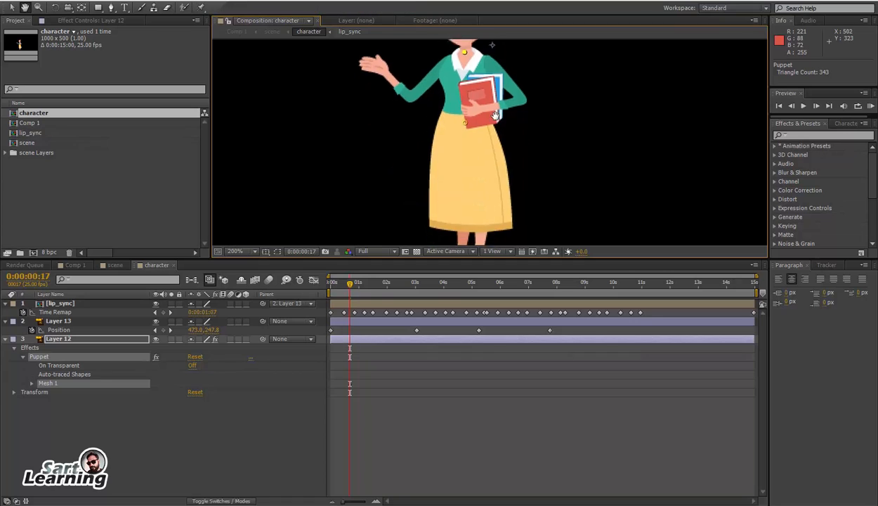
left_click_drag(502, 218, 502, 272)
left_click(463, 197)
Add Puppet pins to Layer 12 at both shoulders and on the elbow and hand of the outstretched arm
left_click(484, 133)
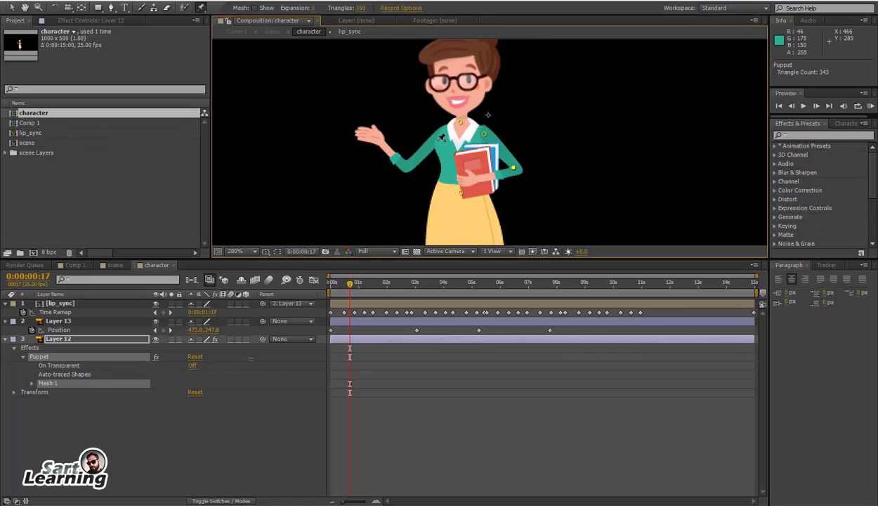
left_click(447, 137)
left_click(409, 167)
left_click(372, 134)
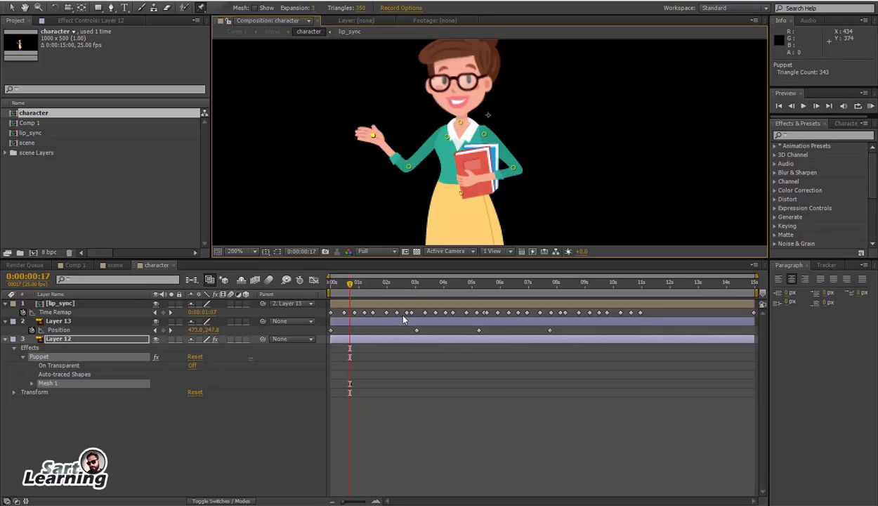
Raise the outstretched hand's Puppet pin at 0:00:01:13 and move it back down at about 3 seconds
left_click(373, 286)
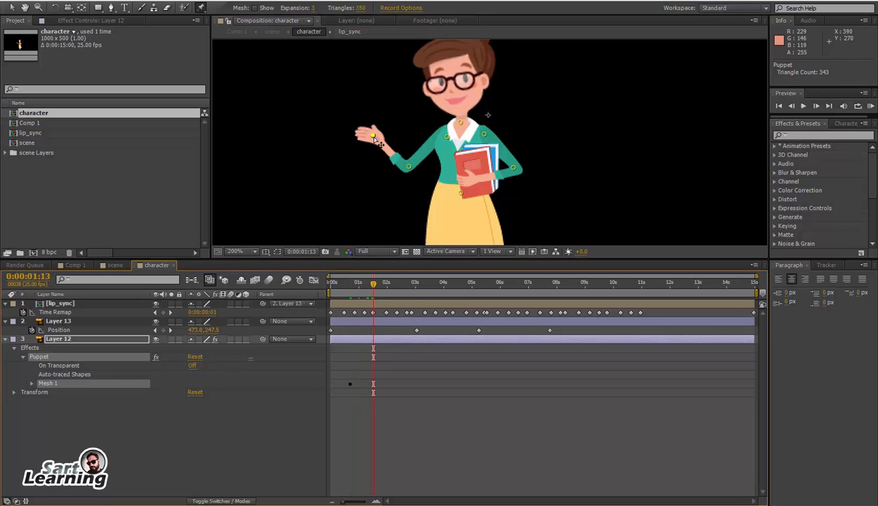
left_click_drag(372, 135, 385, 124)
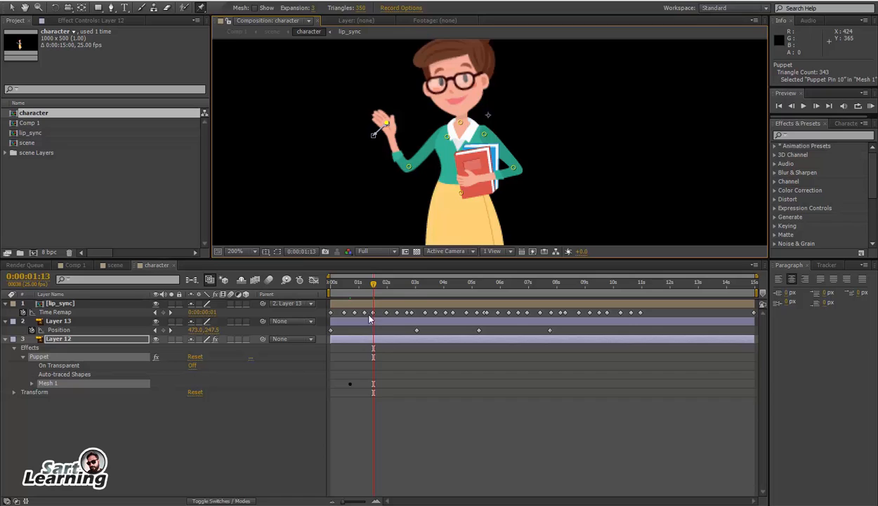
left_click_drag(373, 285, 415, 293)
left_click_drag(386, 123, 372, 128)
mouse_move(406, 292)
left_mouse_down()
mouse_move(372, 292)
mouse_move(422, 298)
left_mouse_up()
Show Layer 12's keyframes, move Puppet Pin 10's third Position keyframe to 0:00:02:00, and preview the hand movement
left_click(429, 344)
key("u")
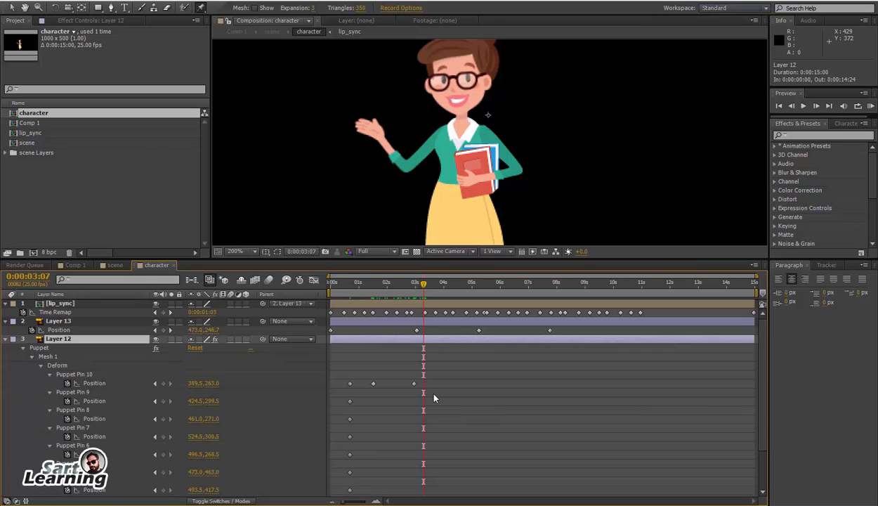
left_click_drag(415, 386, 387, 389)
key("KP_0")
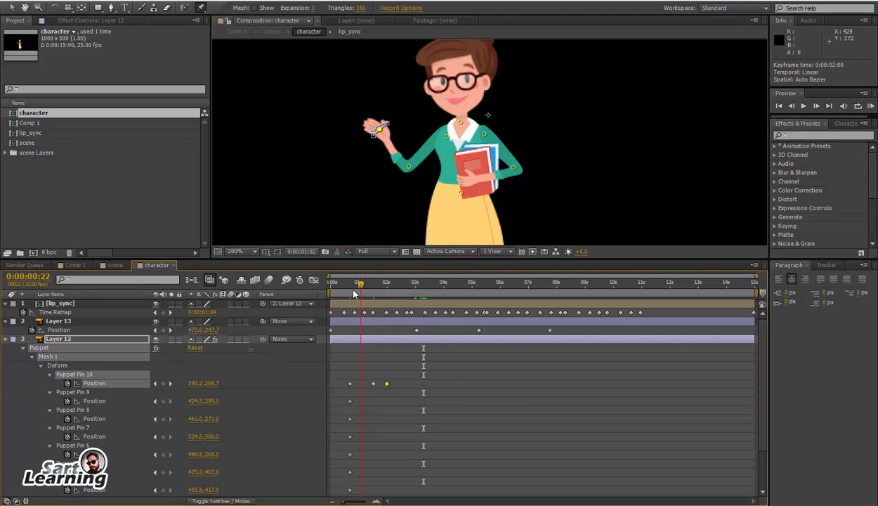
Lower Puppet Pin 10 to 381.0, 275.0 and paste its second and third Position keyframes at about 3.4 seconds
left_click_drag(379, 133, 363, 142)
left_click_drag(428, 291, 450, 289)
key("ctrl+v")
Copy all six Puppet Pin 10 Position keyframes, paste them at 0:00:06:13, and preview the repeated hand gesture
left_click(515, 283)
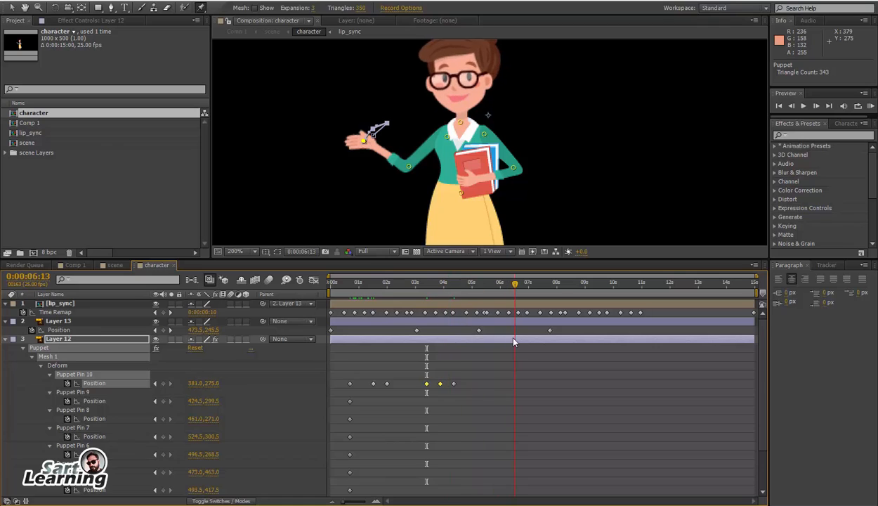
left_click_drag(466, 356, 336, 387)
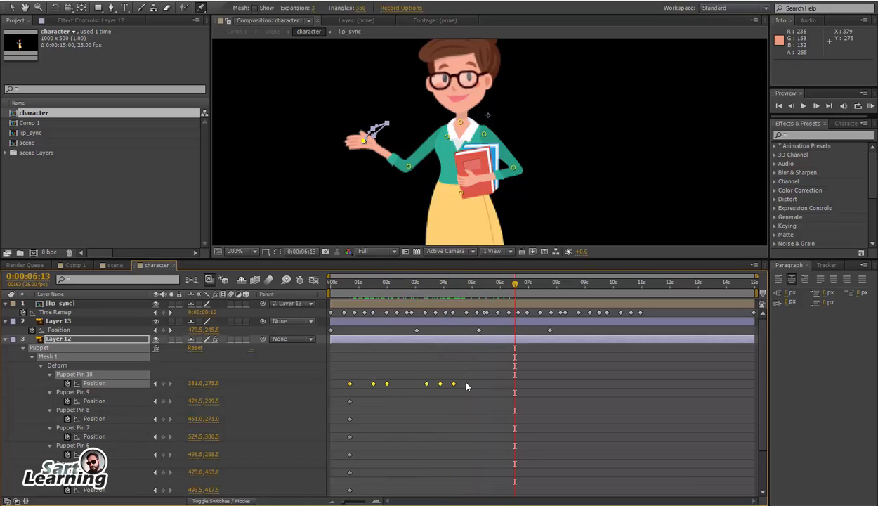
key("ctrl+c")
key("ctrl+v")
left_click_drag(515, 283, 419, 365)
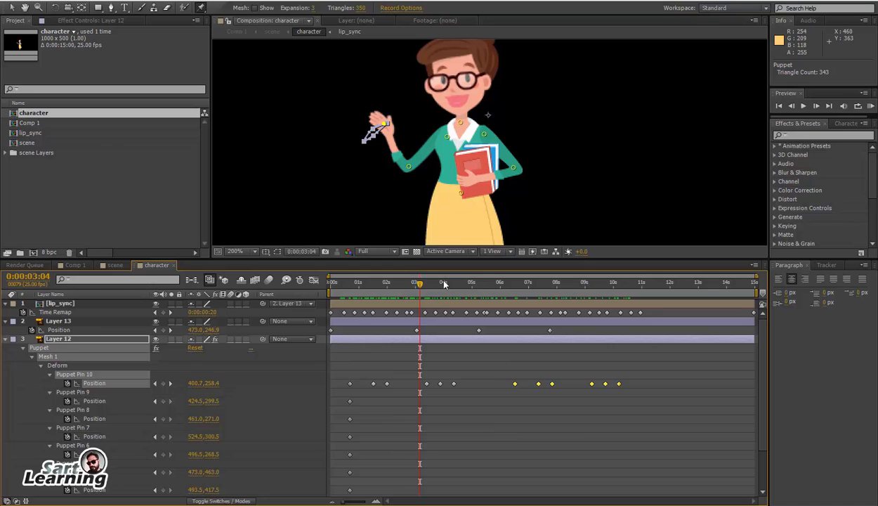
Shift Puppet Pin 1 at the teacher's waist slightly at 0:00:03:04 and undo the stray move of the neck's Puppet pin
left_click(468, 198)
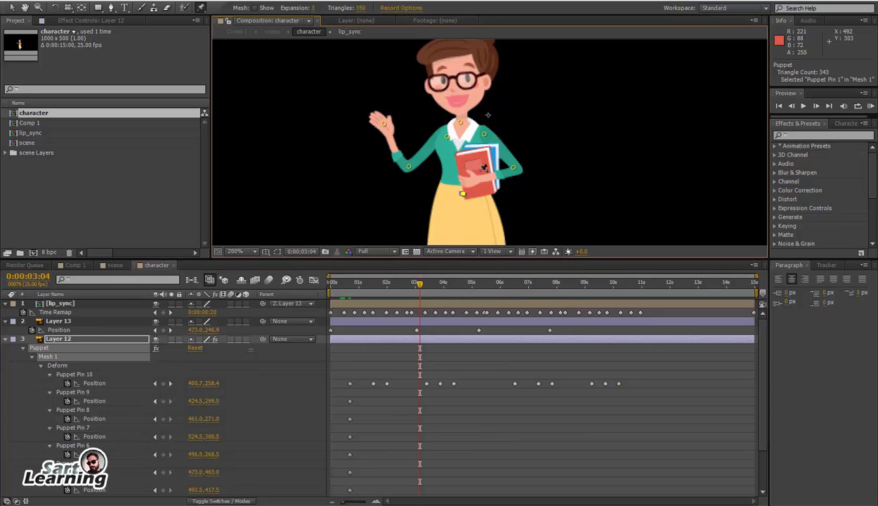
key("comma")
left_click_drag(449, 284, 512, 284)
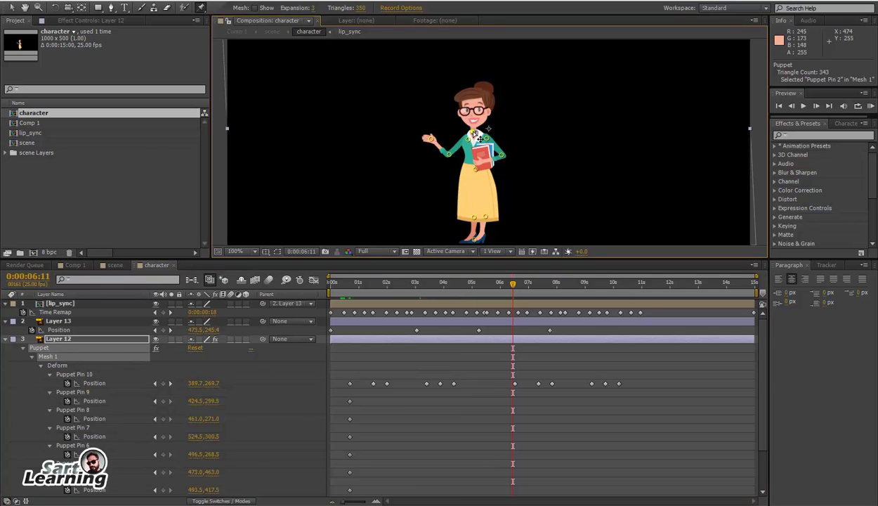
key("ctrl+z")
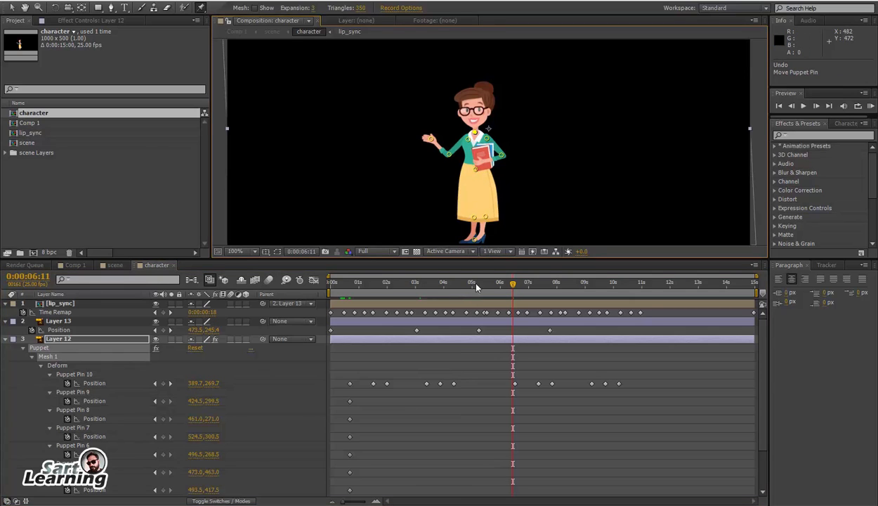
Move Puppet Pin 1's second Position keyframe to 0:00:05:16 and preview the teacher's body movement
key("Home")
left_click_drag(353, 284, 513, 284)
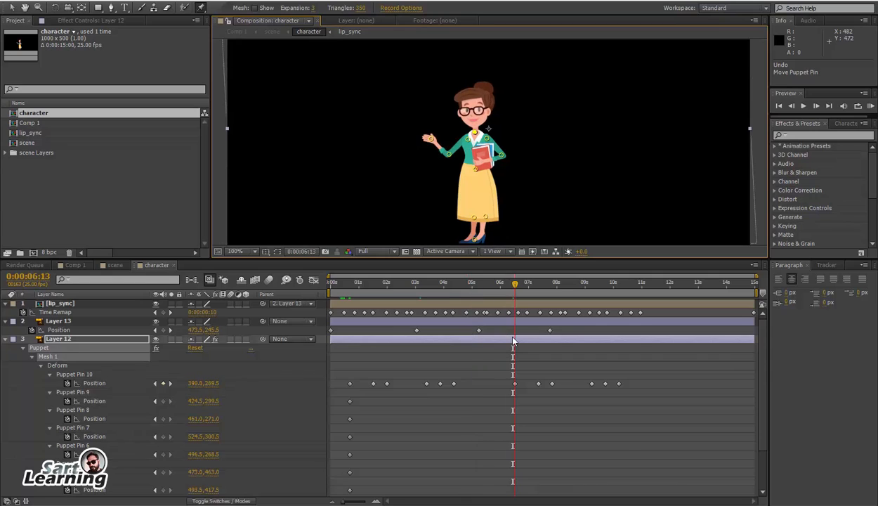
scroll(540, 441, "down", 3)
left_click(507, 492)
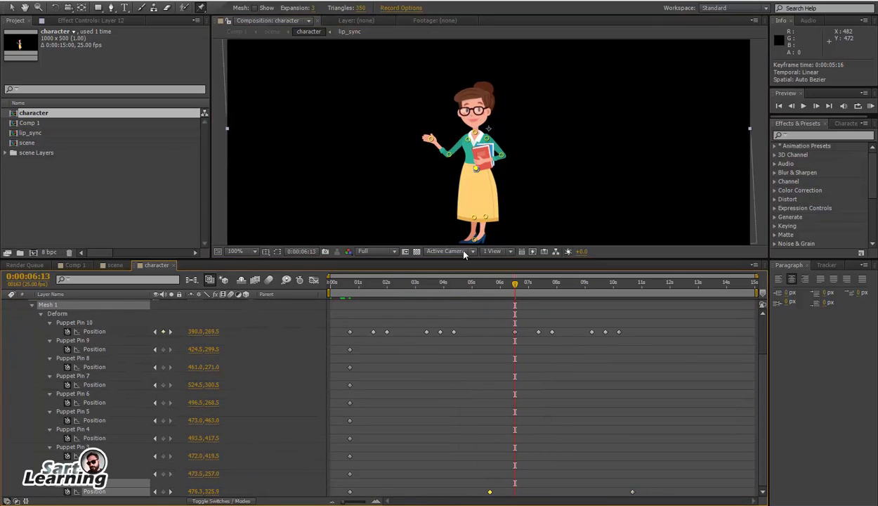
left_click_drag(464, 284, 209, 353)
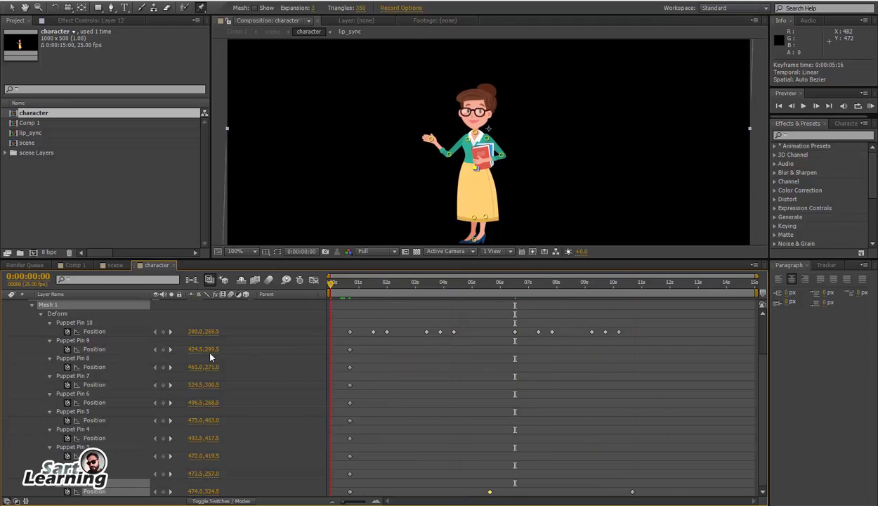
In the scene composition, add a Position keyframe at the start of the character layer and shift the layer to begin at 0:00:01:04
left_click(74, 265)
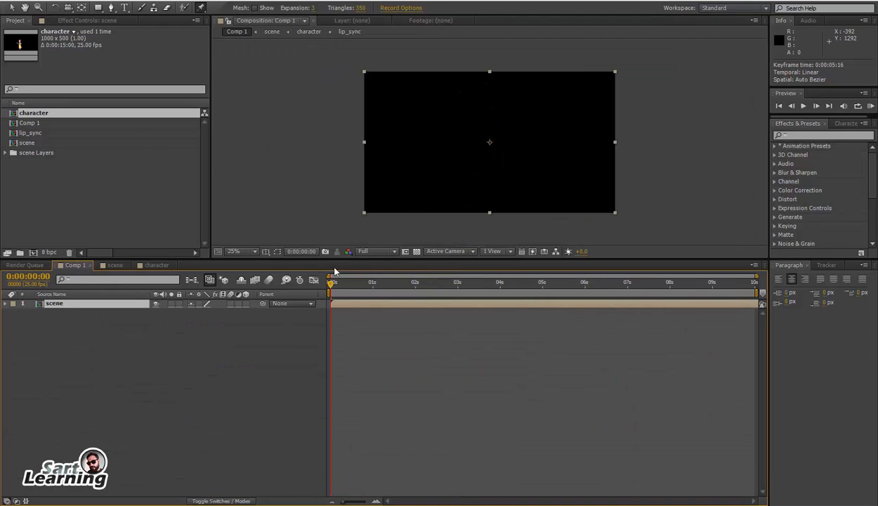
left_click(115, 266)
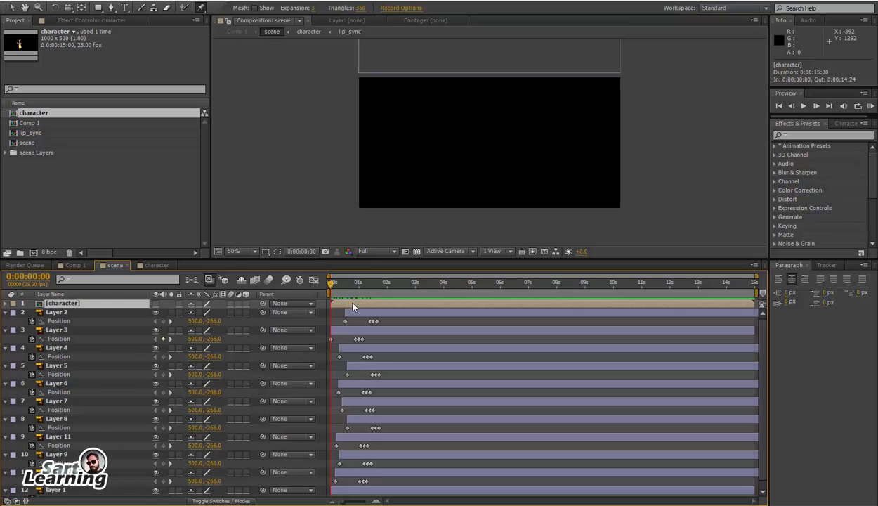
key("p")
left_click(32, 312)
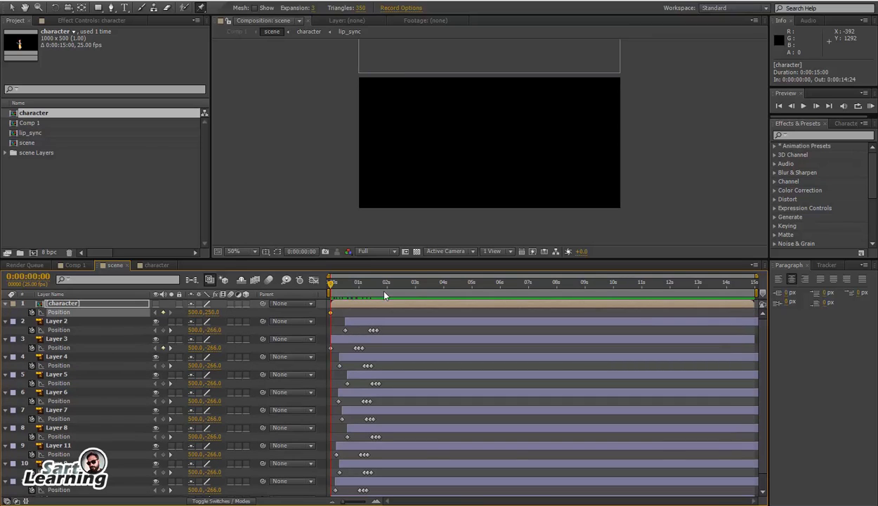
left_click_drag(345, 306, 372, 297)
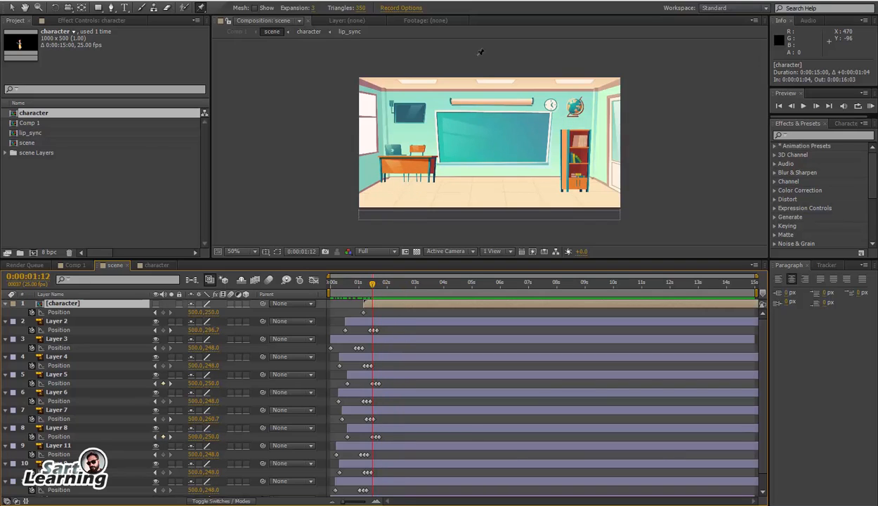
left_click(72, 304)
key("p")
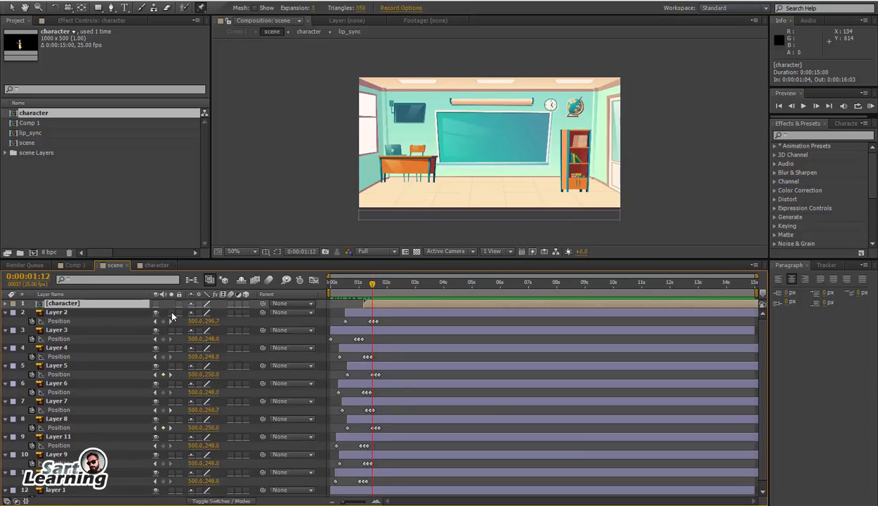
key("v")
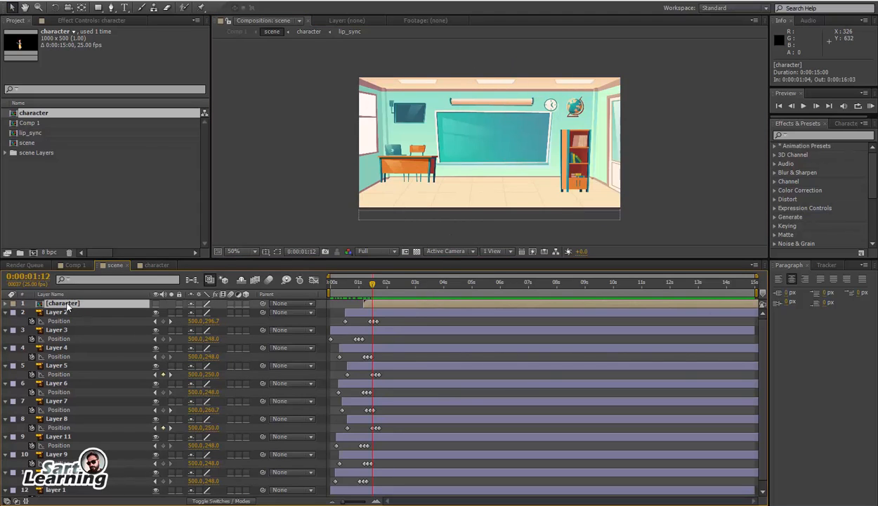
key("p")
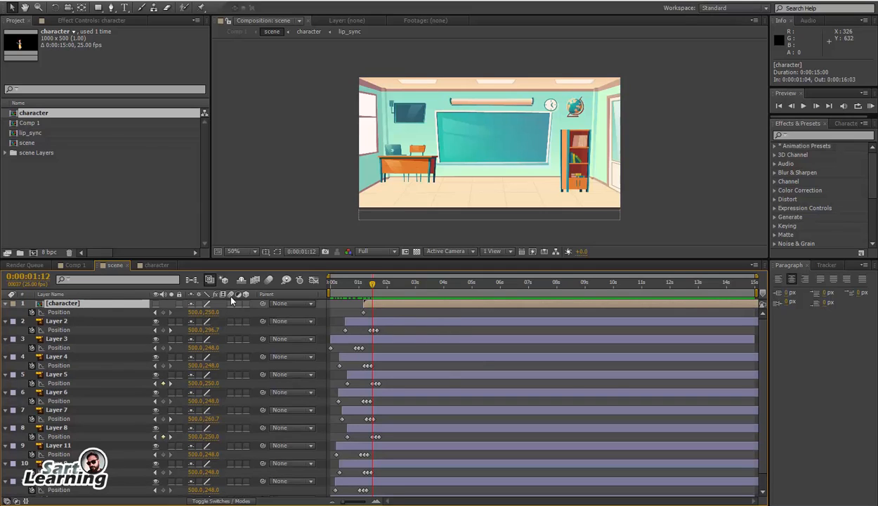
left_click_drag(203, 315, 233, 313)
key("space")
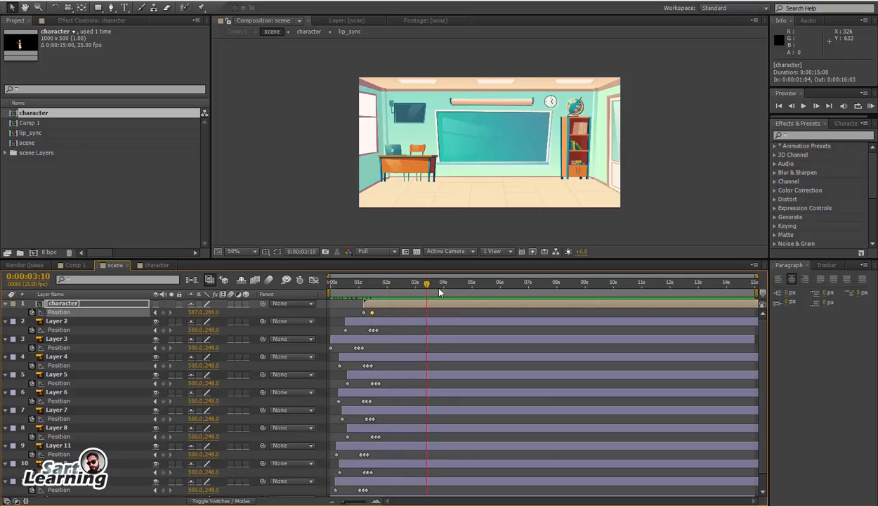
left_click_drag(409, 295, 380, 315)
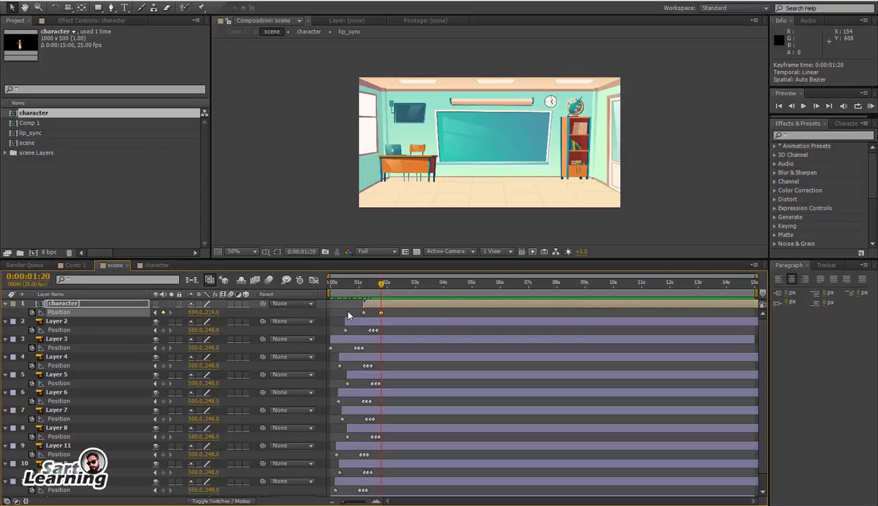
double_click(372, 303)
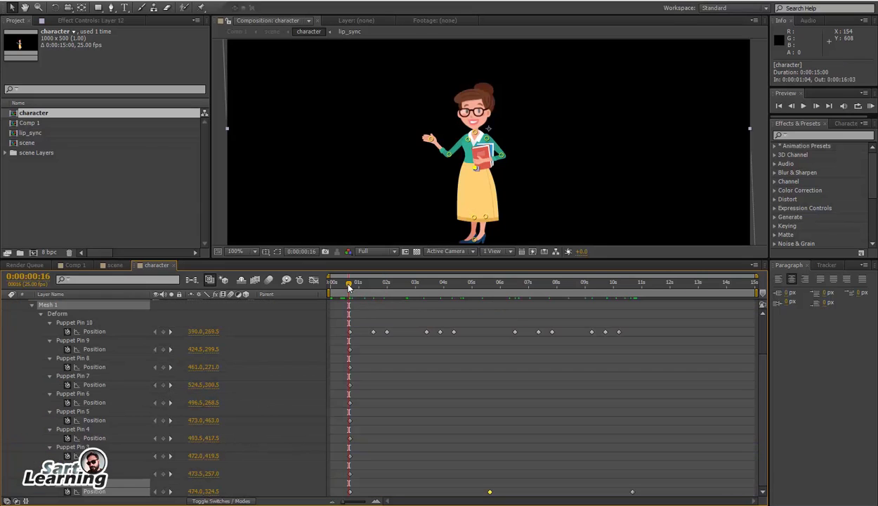
left_click(112, 265)
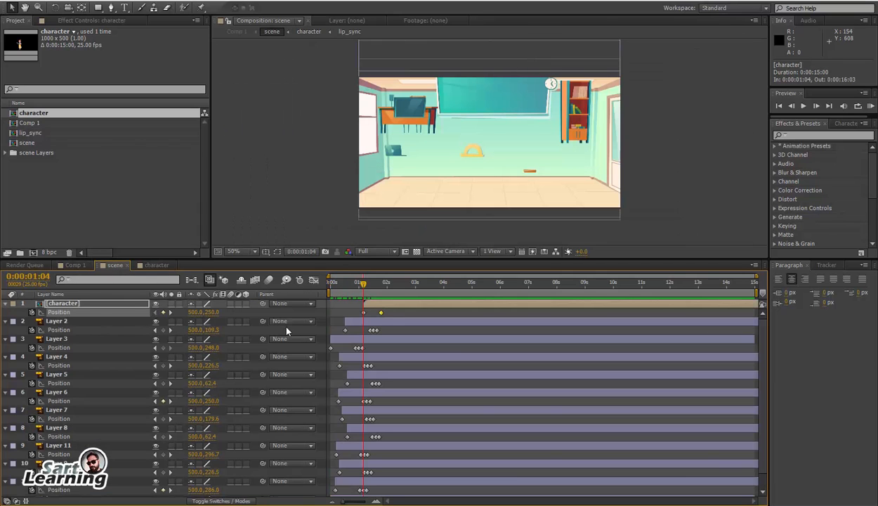
left_click_drag(363, 285, 364, 304)
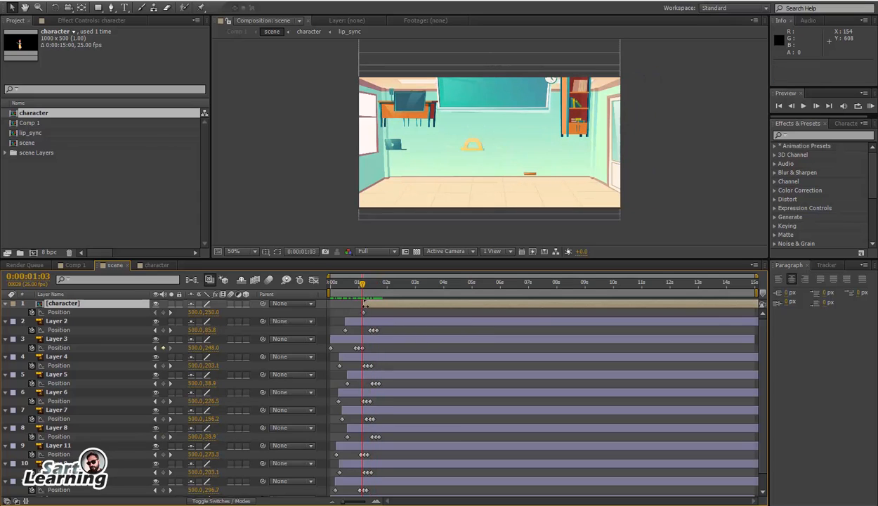
Animate the character dropping in from 500.0, -250.0 between 0:00:01:04 and 0:00:01:15, and shift the layer with motion blur to start at 0:00:01:11
left_click(365, 285)
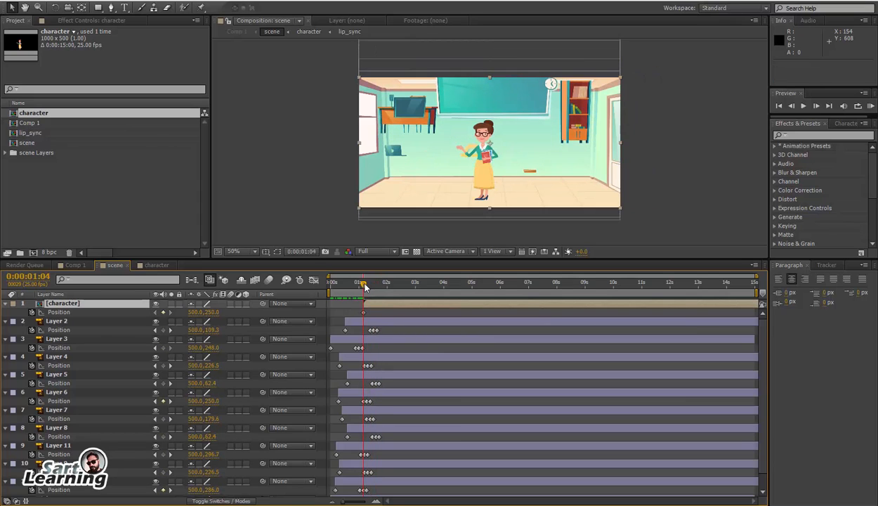
left_click_drag(364, 312, 375, 312)
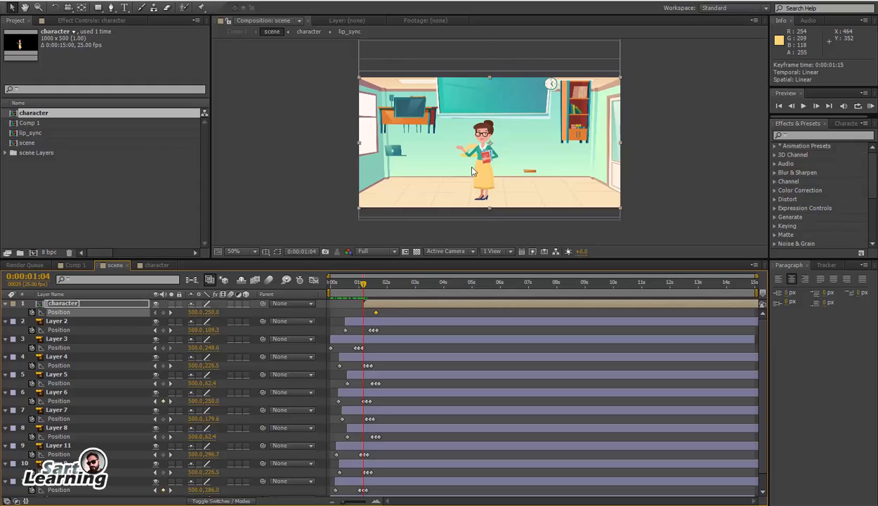
left_click_drag(486, 148, 486, 28)
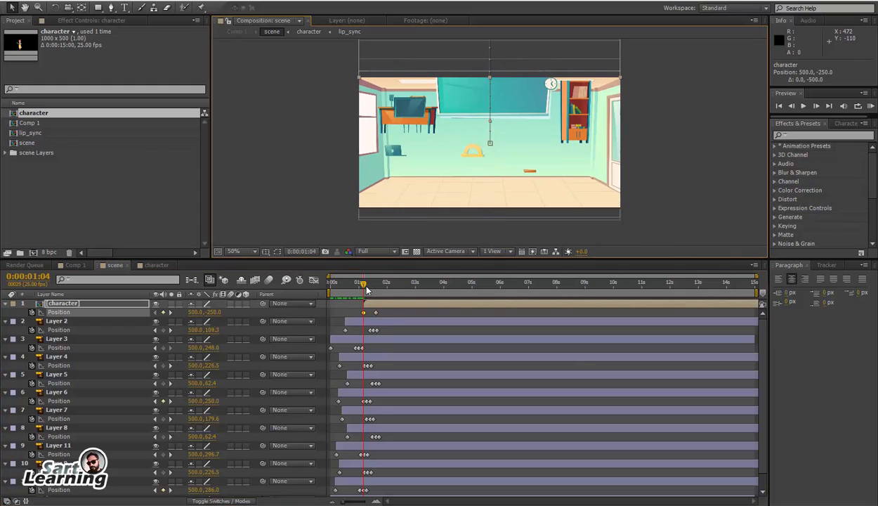
left_click_drag(375, 305, 379, 286)
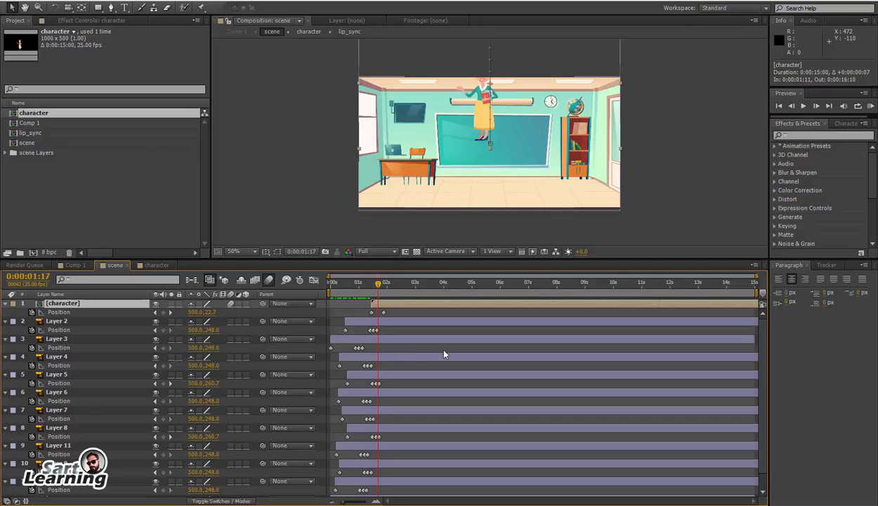
Scrub through the teacher's animation, end the scene's work area at 0:00:10:00, and preview it
left_click_drag(379, 283, 523, 307)
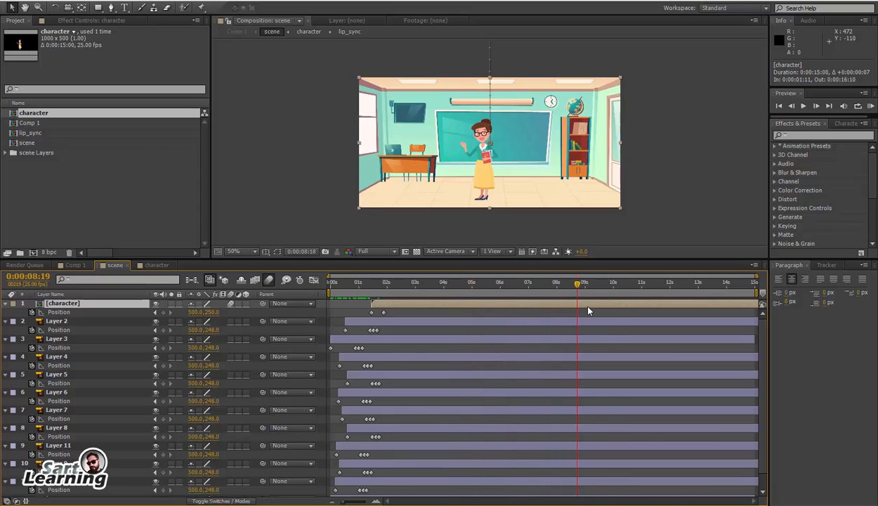
left_click_drag(588, 310, 614, 316)
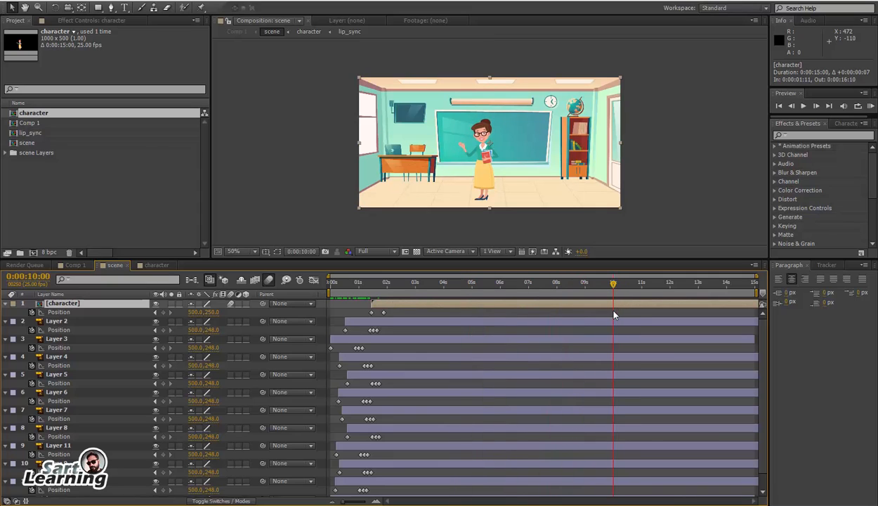
key("n")
key("space")
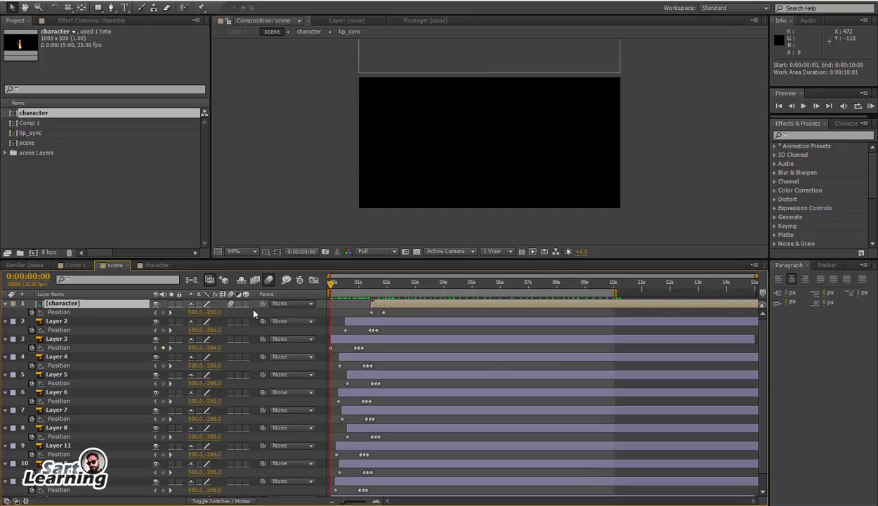
Review the full animation in Comp 1 and enable Collapse Transformations on the scene layer
key("Home")
left_click(74, 265)
left_click_drag(338, 285, 616, 284)
mouse_move(522, 307)
left_mouse_down()
mouse_move(406, 312)
mouse_move(526, 323)
left_mouse_up()
scroll(537, 131, "up", 2)
left_click_drag(393, 283, 480, 284)
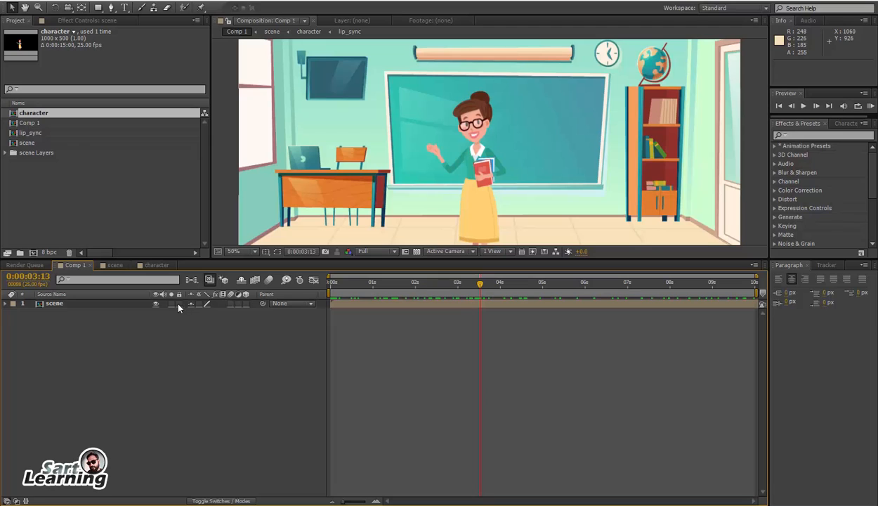
left_click(199, 304)
left_click_drag(461, 283, 499, 283)
Add a white solid layer above the scene layer in Comp 1
right_click(382, 355)
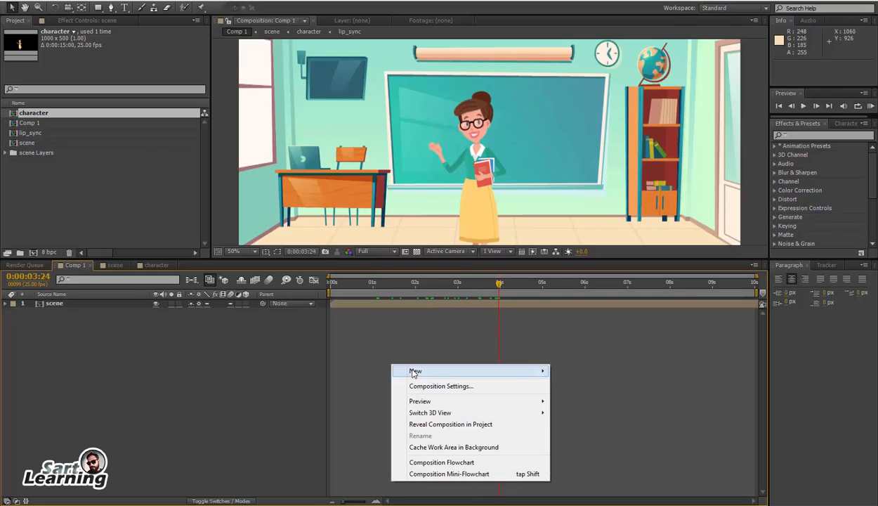
left_click(216, 345)
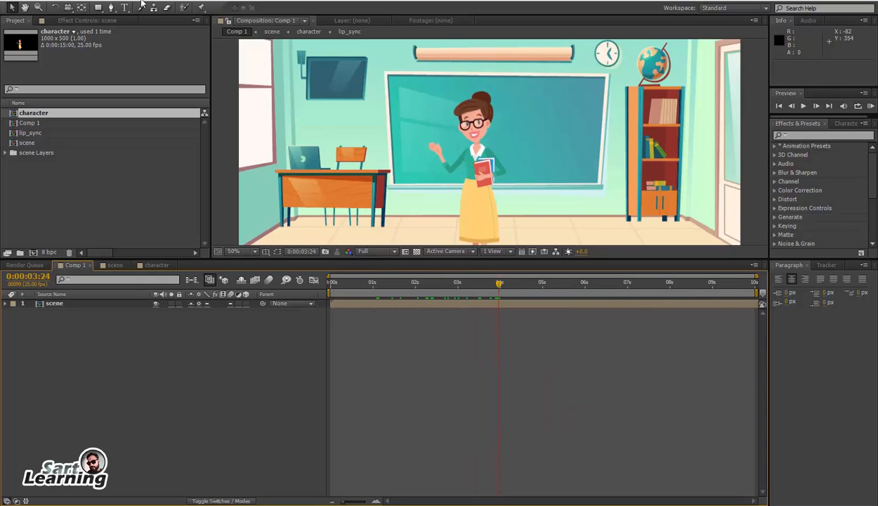
left_click(111, 7)
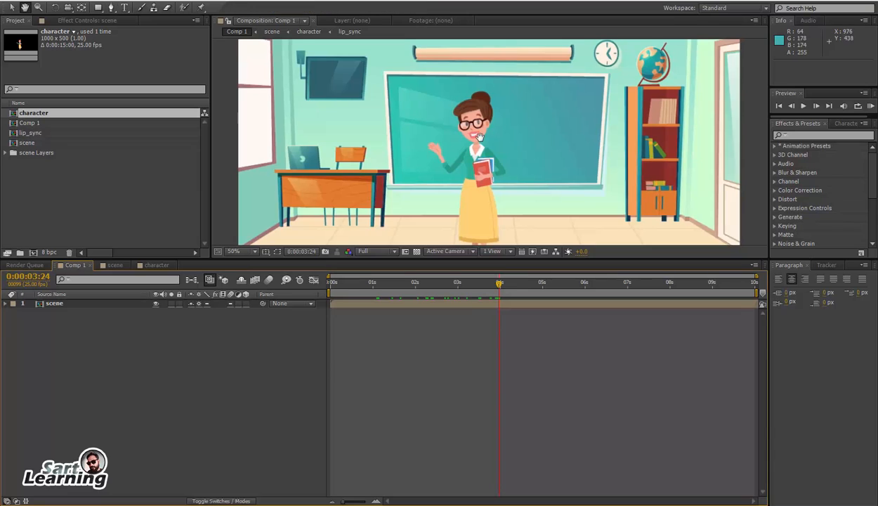
left_click_drag(503, 146, 487, 175)
right_click(384, 336)
mouse_move(434, 351)
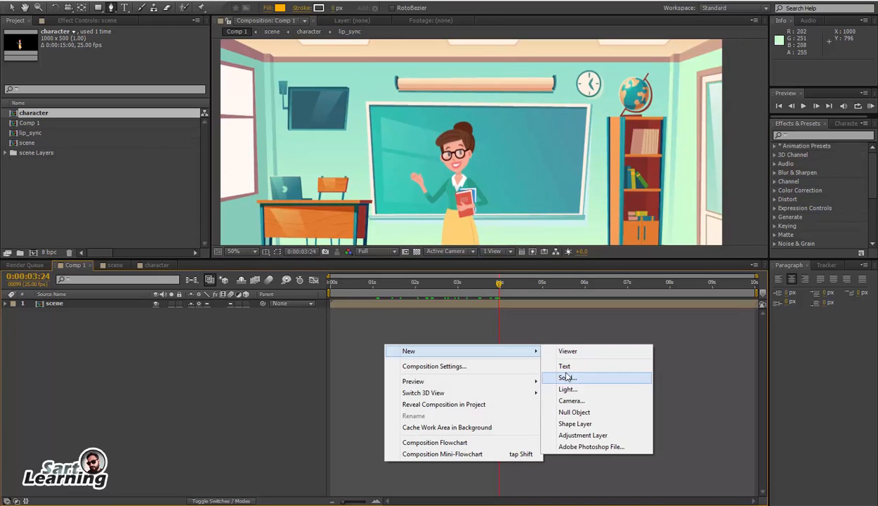
left_click(564, 378)
left_click(145, 188)
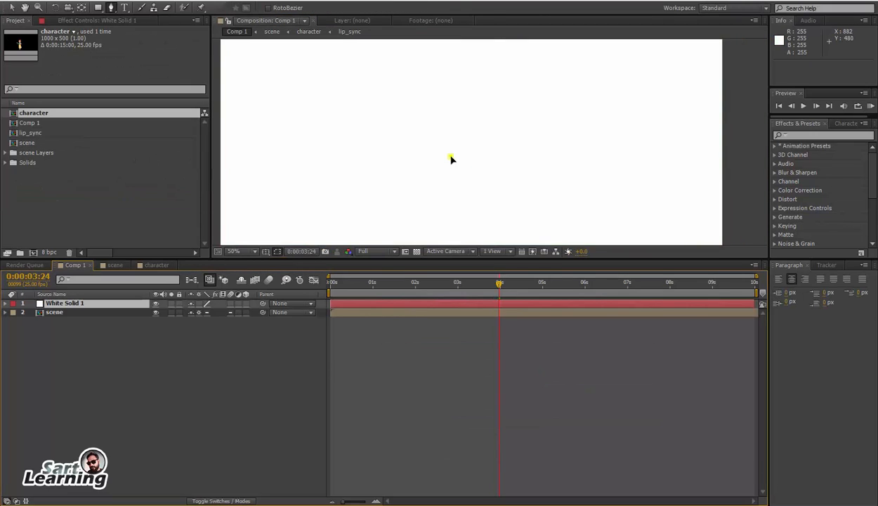
Draw a closed speech bubble mask with a small pointed tail near the teacher's face on the white solid using the Pen tool
left_click(451, 156)
left_click_drag(503, 112, 517, 113)
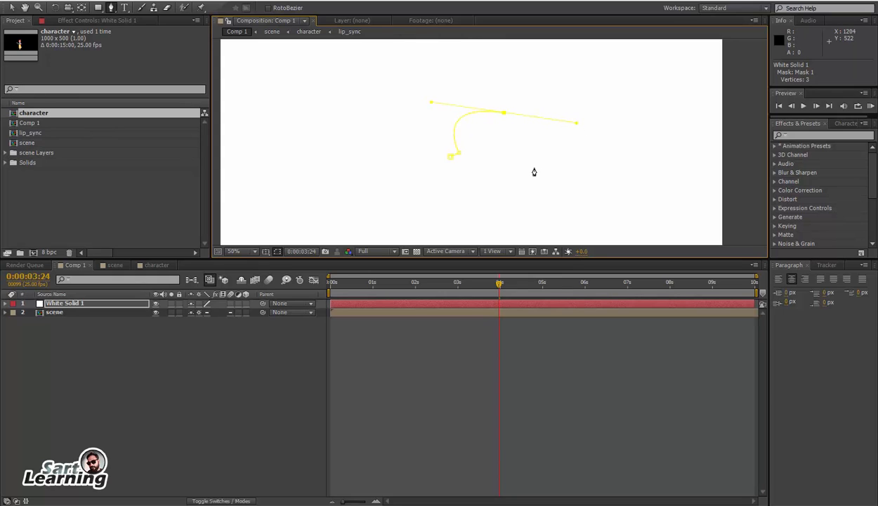
left_click_drag(504, 171, 481, 166)
scroll(464, 159, "up", 4)
left_click_drag(680, 190, 527, 198)
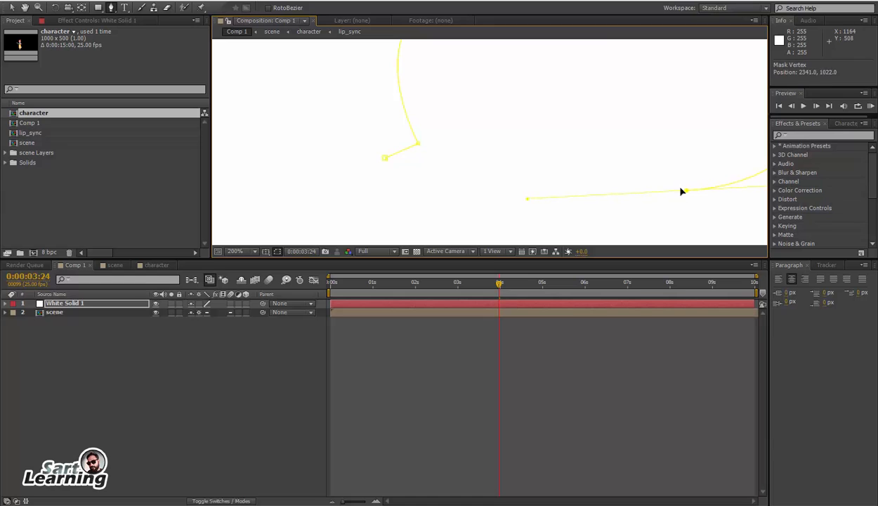
left_click(392, 163)
left_click(384, 158)
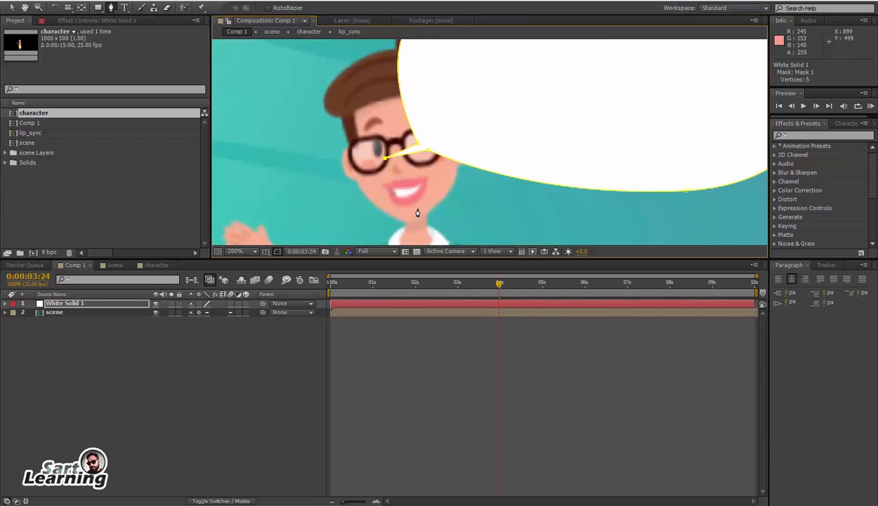
Widen the base of the speech bubble's tail and move the white solid to about 1054, 530, beside the teacher's head
left_click(12, 7)
left_click(131, 354)
left_click(418, 131)
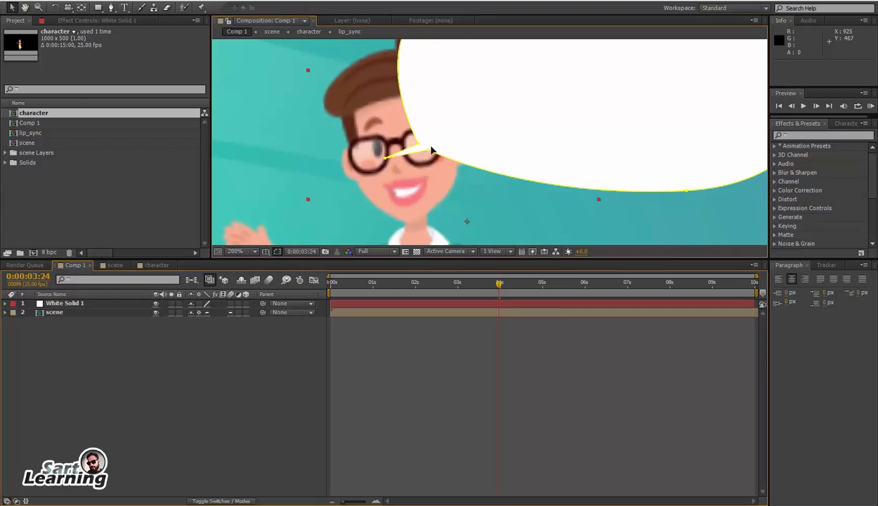
left_click(415, 320)
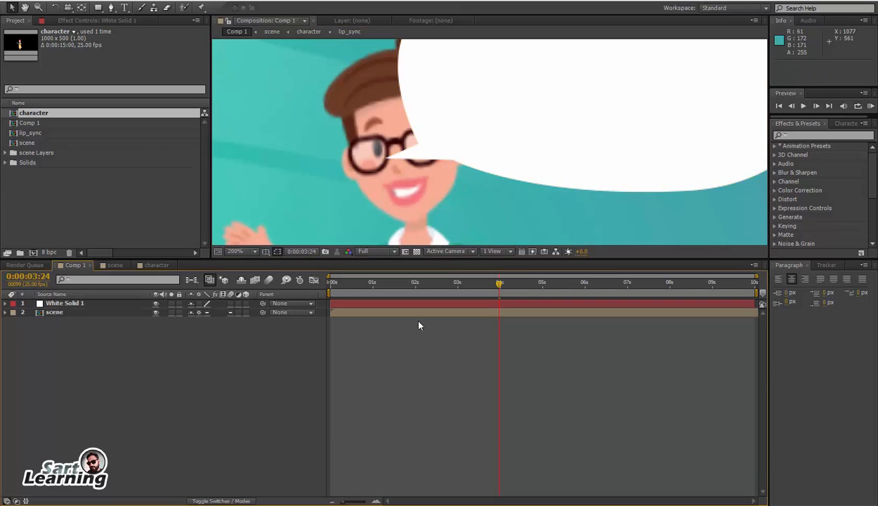
scroll(508, 155, "down", 2)
left_click_drag(507, 155, 549, 137)
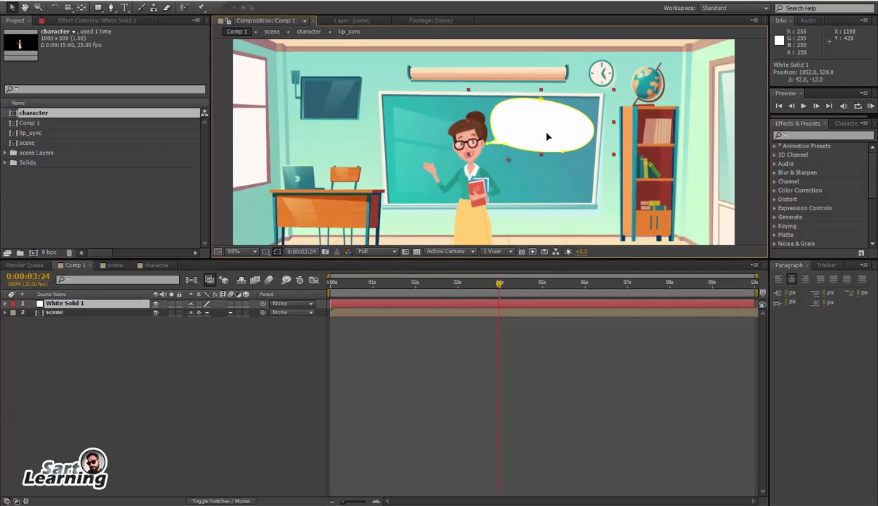
At 0:00:02:09, move the white solid's anchor point to the tip of the speech bubble's tail
left_click_drag(402, 283, 431, 284)
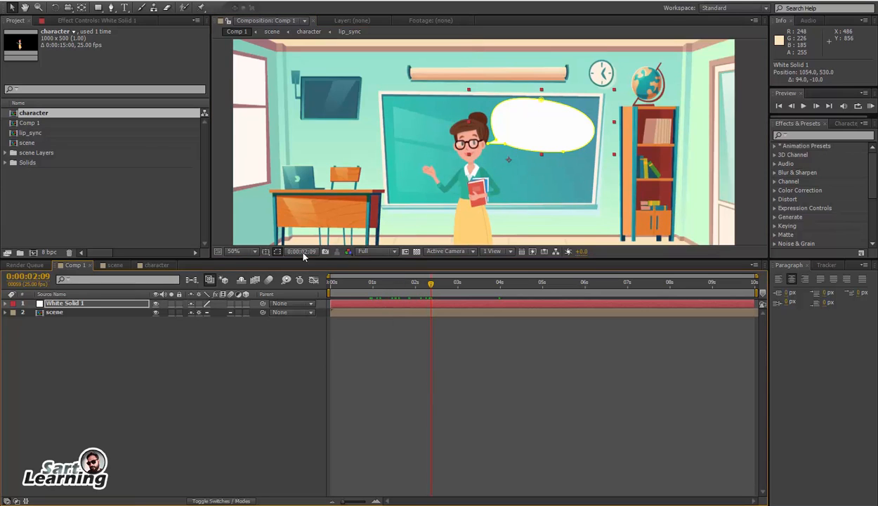
key("y")
left_click_drag(508, 160, 494, 158)
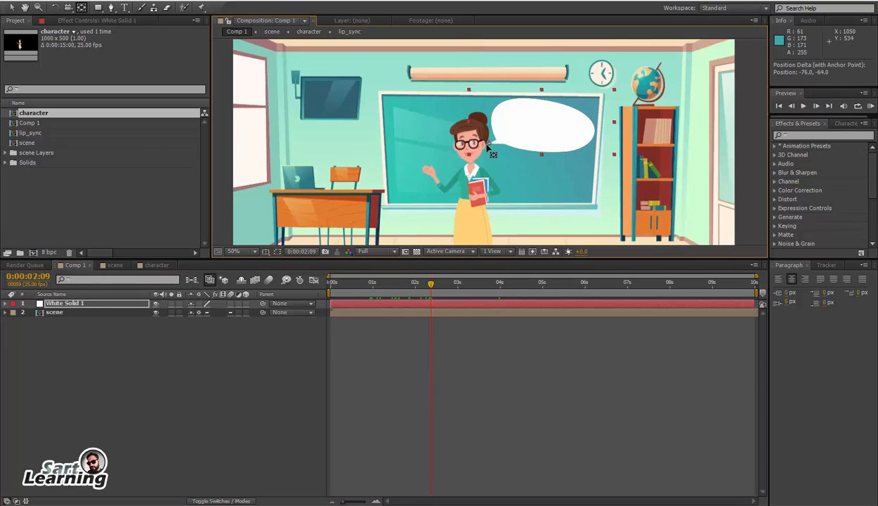
Add a two-line text layer introducing the teacher by her first name, with "teaching english here" as the second line
right_click(150, 356)
mouse_move(209, 362)
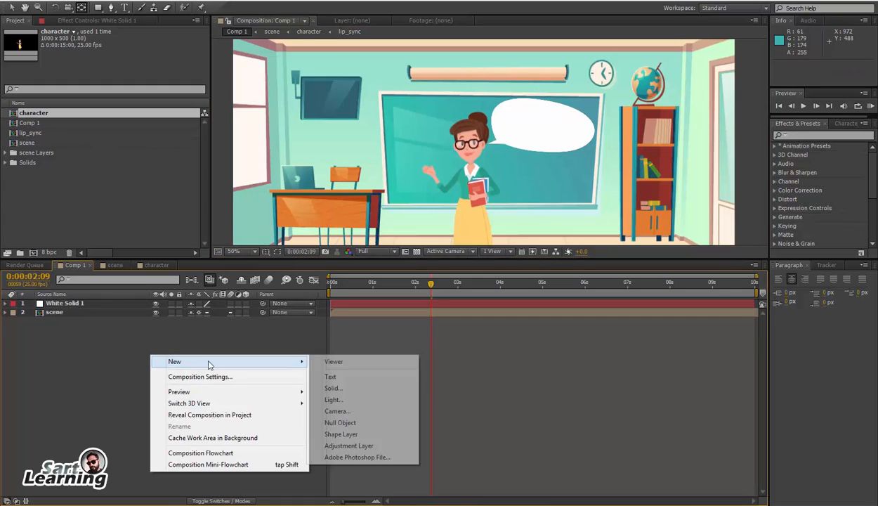
left_click(322, 378)
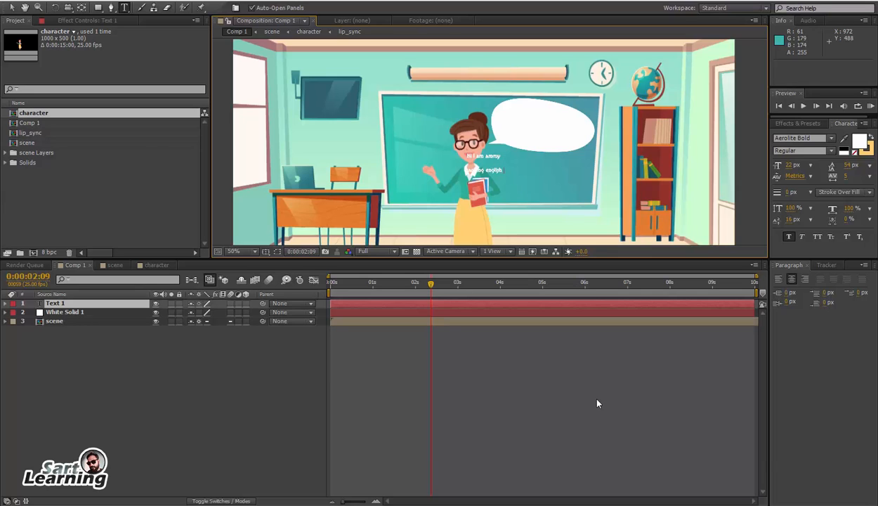
type("er")
Format the whole text with a dark maroon fill, 40 px size and the Agency FB font
key("ctrl+a")
left_click(856, 141)
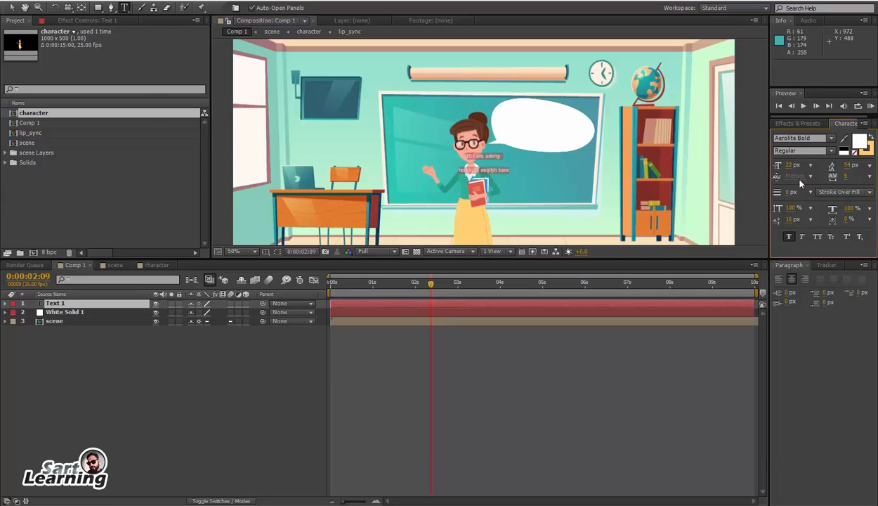
left_click_drag(113, 64, 110, 107)
left_click(254, 3)
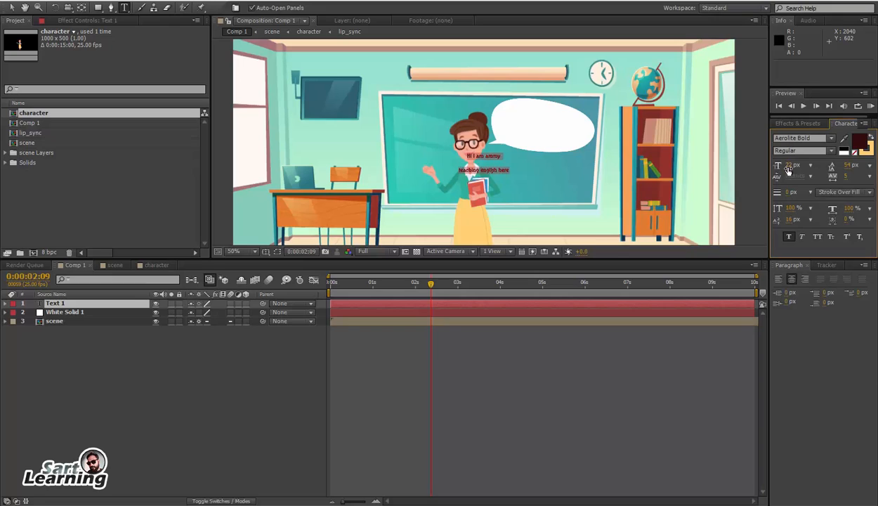
left_click_drag(786, 166, 789, 167)
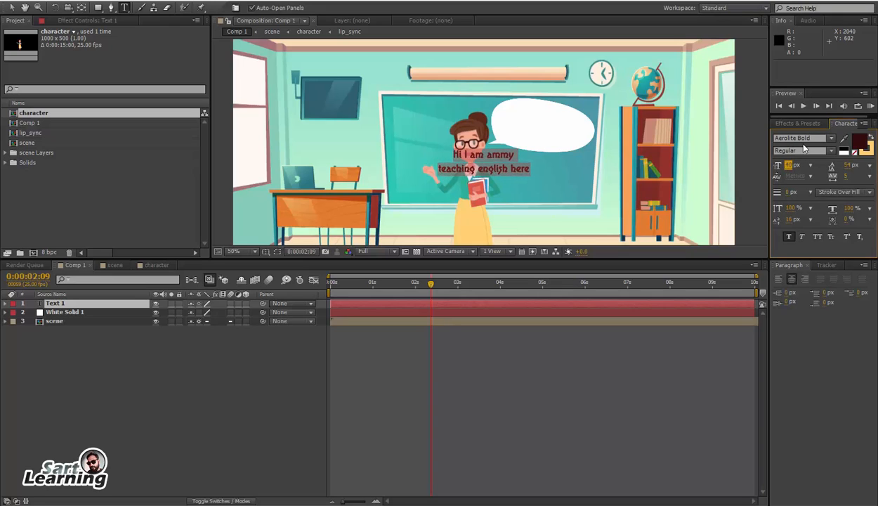
left_click(831, 139)
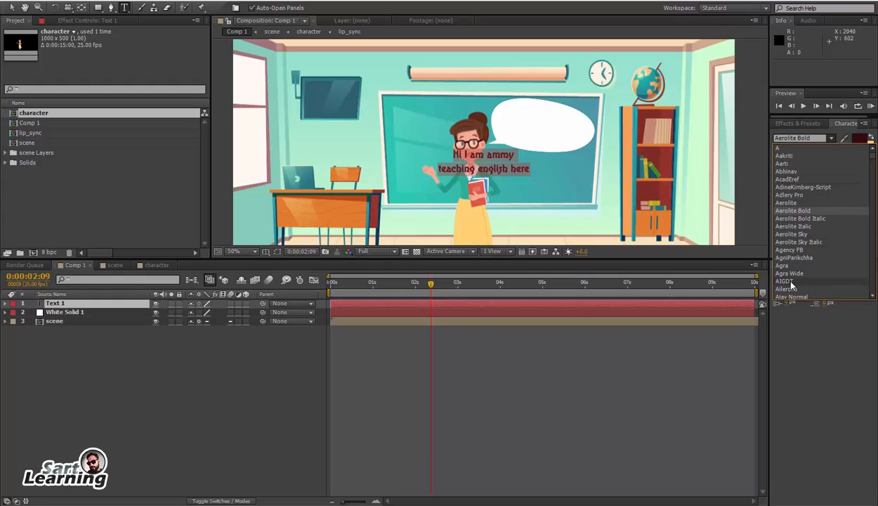
left_click(800, 251)
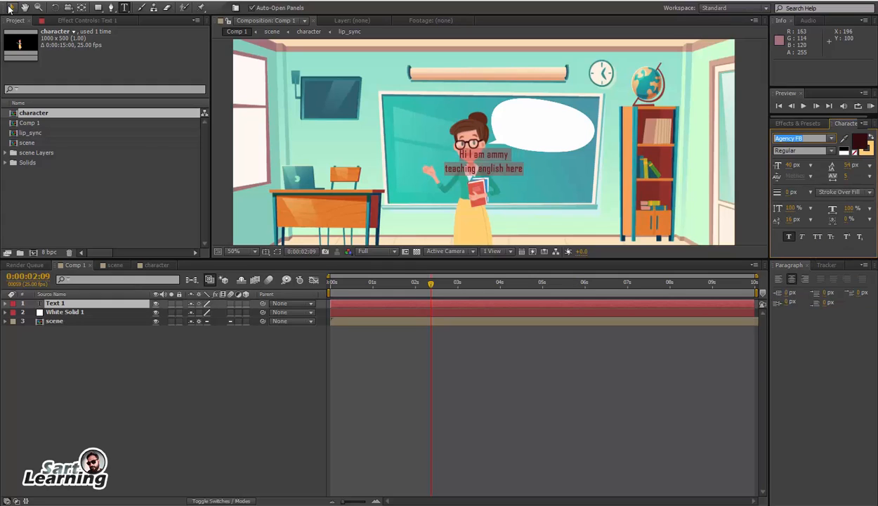
Set the text's leading to 46 px and place the text centred inside the speech bubble at about 1180, 404
mouse_move(851, 167)
left_mouse_down()
mouse_move(823, 166)
mouse_move(834, 168)
left_mouse_up()
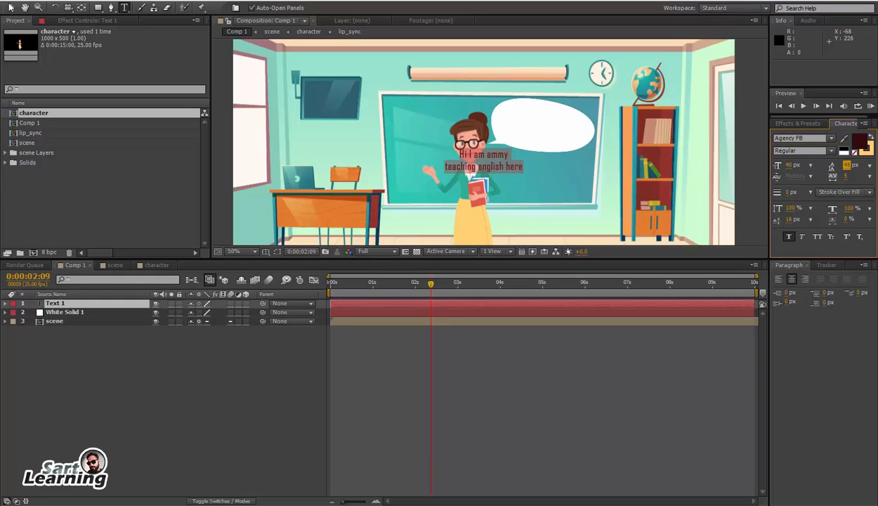
left_click(11, 7)
left_click_drag(487, 172, 544, 136)
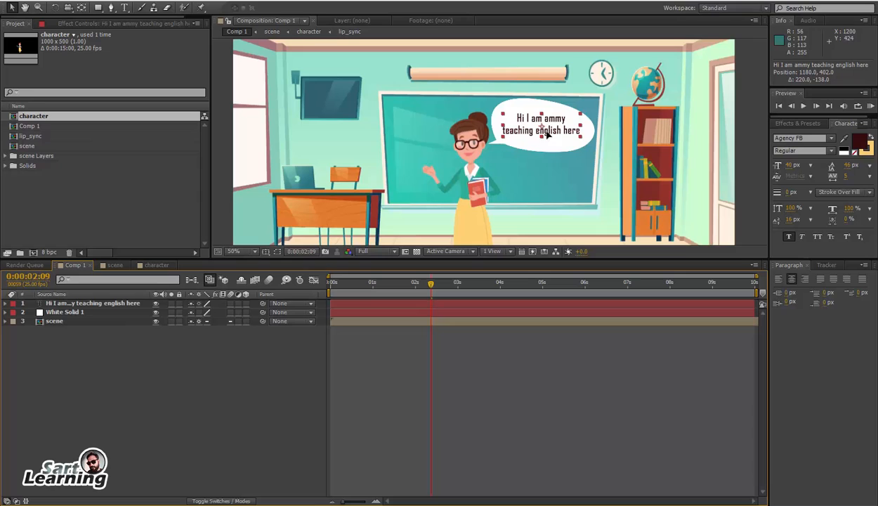
Find the Typewriter animation preset and apply it to the text layer at 0:00:02:09
left_click(801, 124)
left_click(799, 137)
type("type")
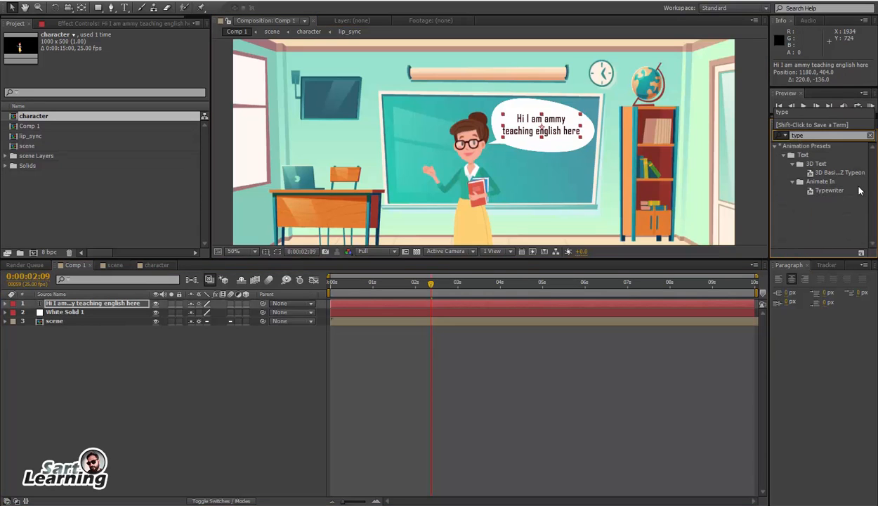
left_click_drag(832, 190, 443, 303)
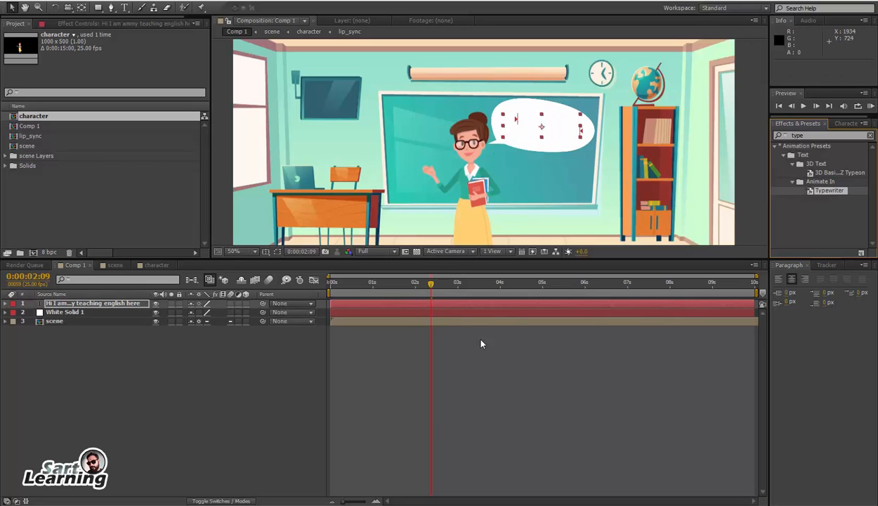
Reveal the text layer's keyframes and shift the typewriter's end keyframe earlier to about 0:00:03:19
left_click(444, 306)
key("u")
left_click(503, 321)
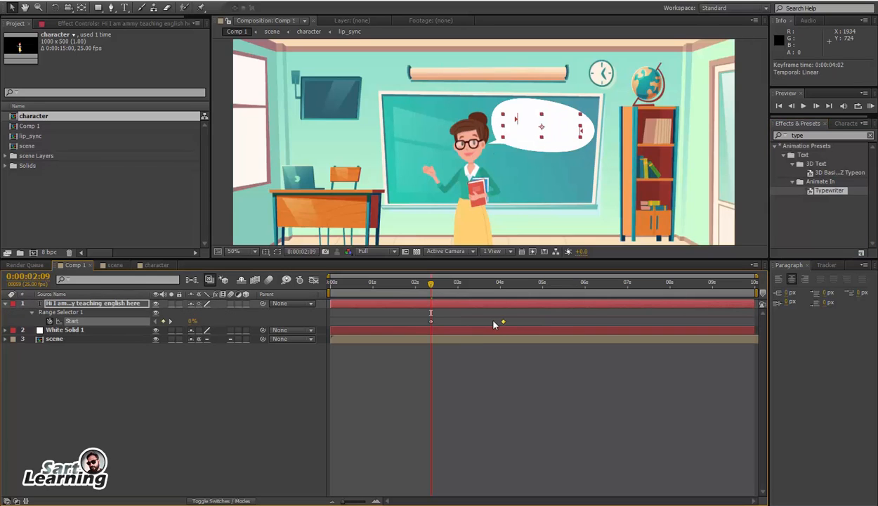
left_click(500, 363)
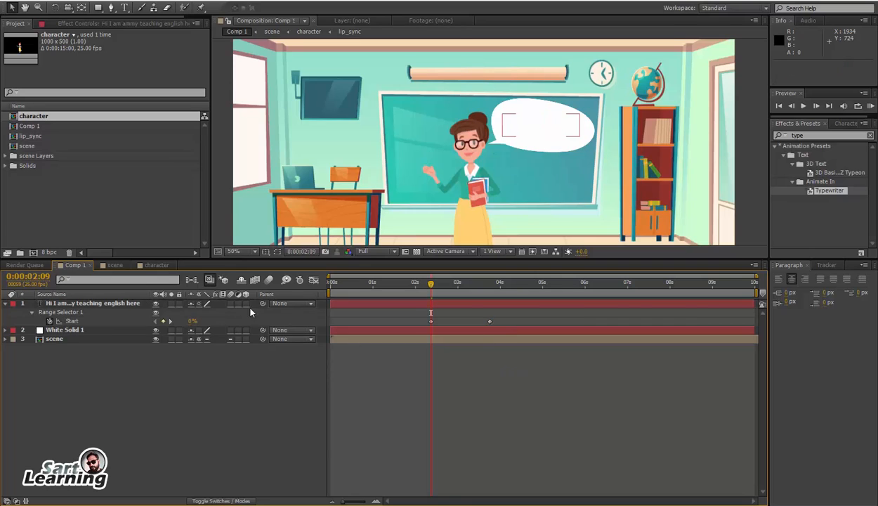
Parent the text layer to the white solid and keyframe the solid's scale from 0% at 0:00:02:06 to 100% at 0:00:02:09
left_click_drag(265, 306, 77, 326)
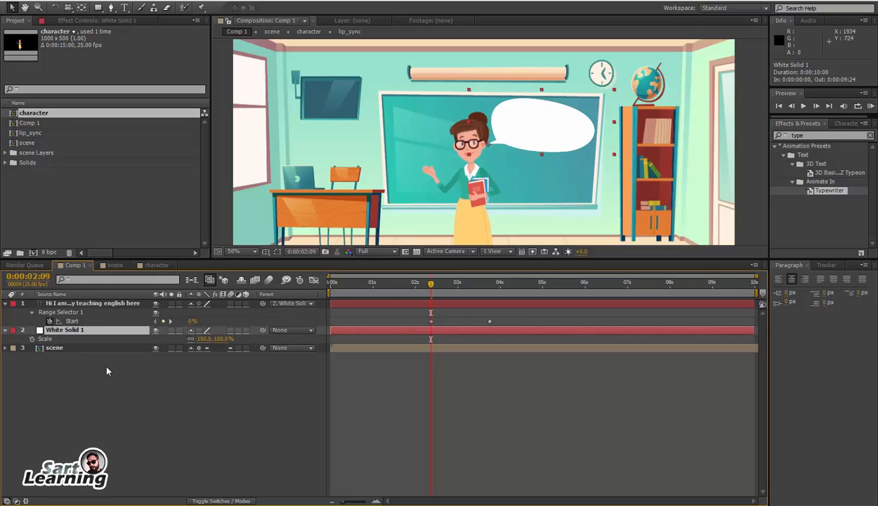
key("s")
left_click(33, 340)
left_click_drag(431, 285, 426, 290)
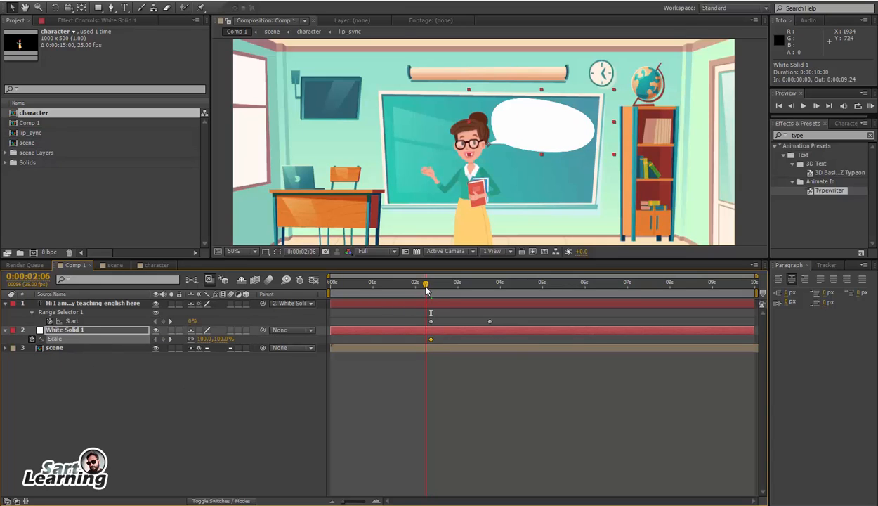
left_click(223, 338)
key("Return")
Add a 108% scale overshoot and a return to 100%, and shift the bubble's scale keyframes slightly earlier
left_click_drag(422, 287, 434, 284)
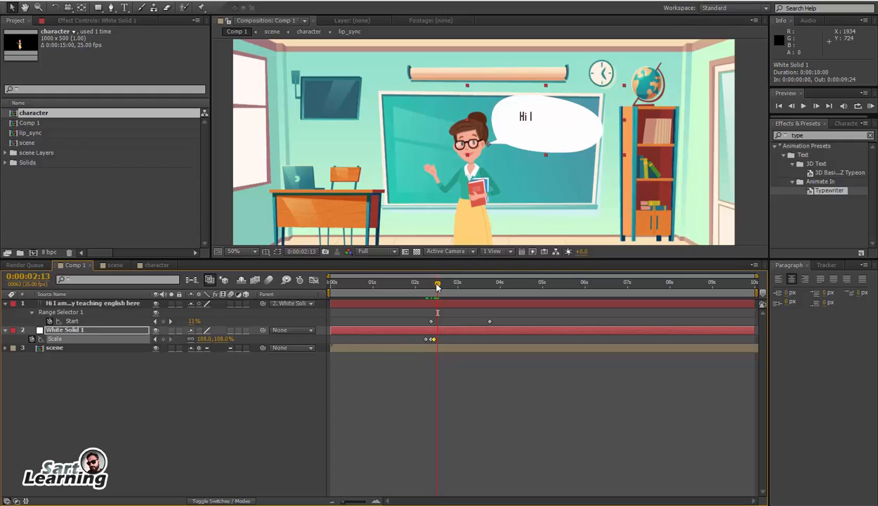
left_click_drag(438, 286, 436, 287)
left_click(432, 339)
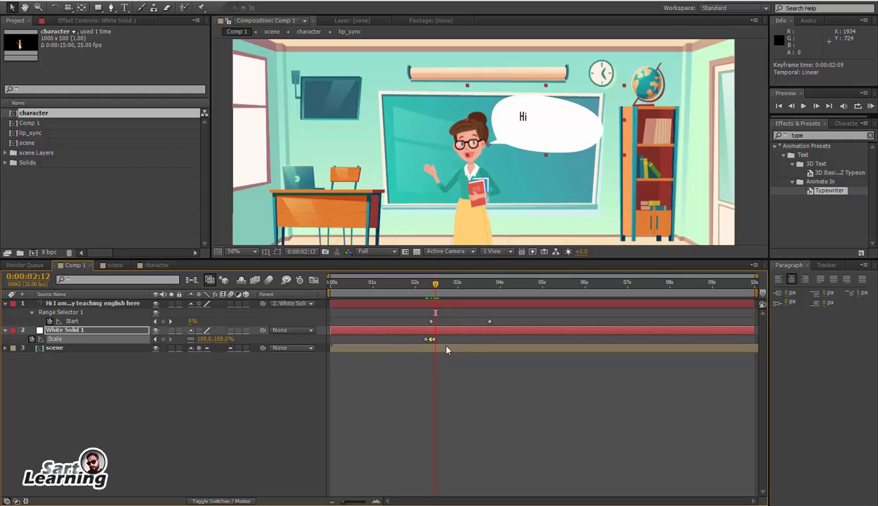
key("ctrl+v")
left_click(434, 340)
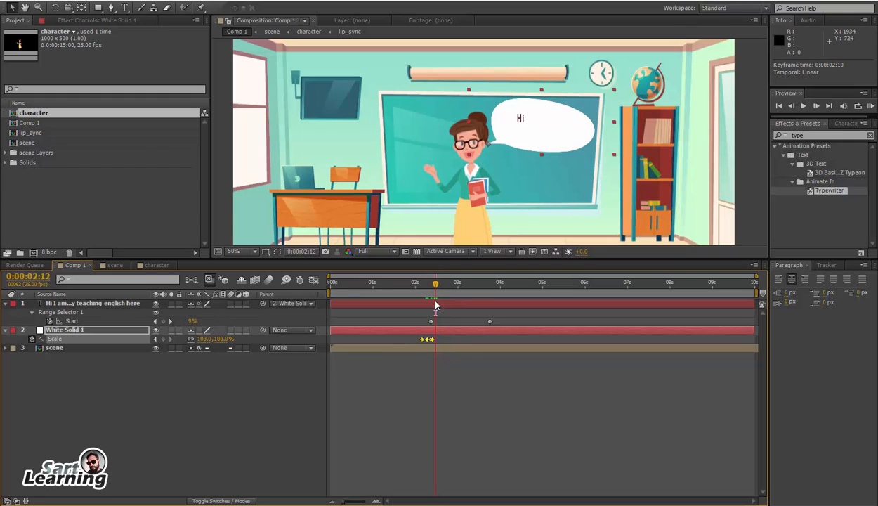
Preview the finished Comp 1 animation, replaying it from the start in a maximized composition view
key("space")
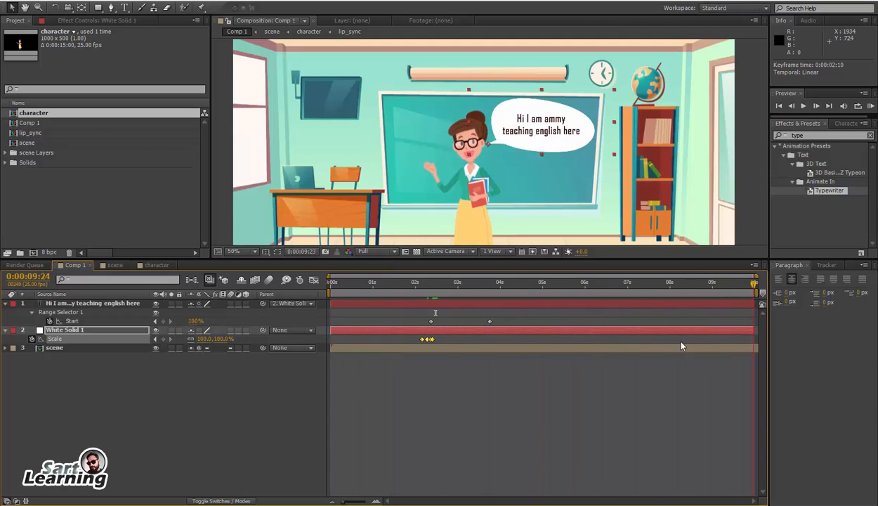
left_click_drag(681, 342, 330, 421)
left_click(343, 426)
left_click(226, 158)
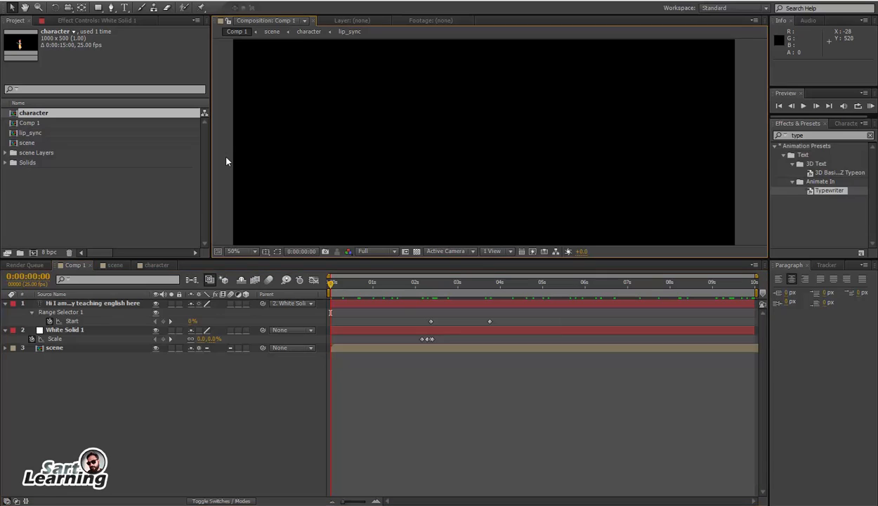
key("grave")
key("space")
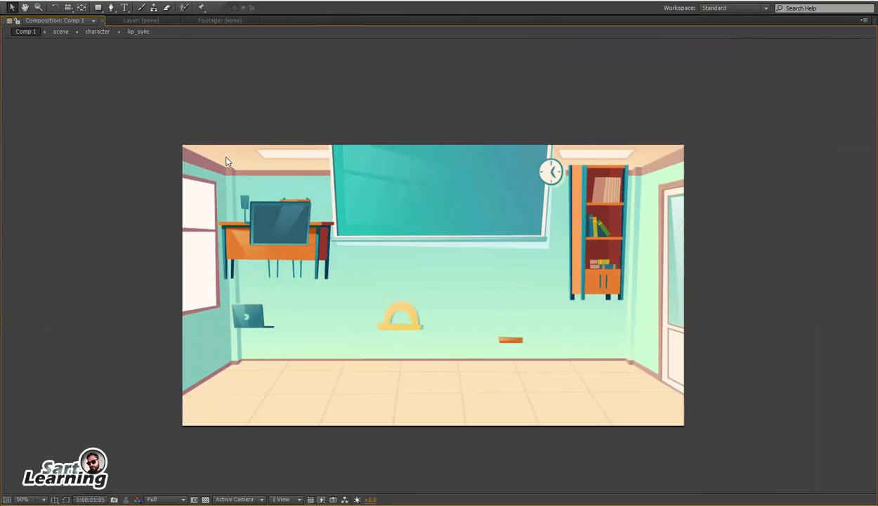